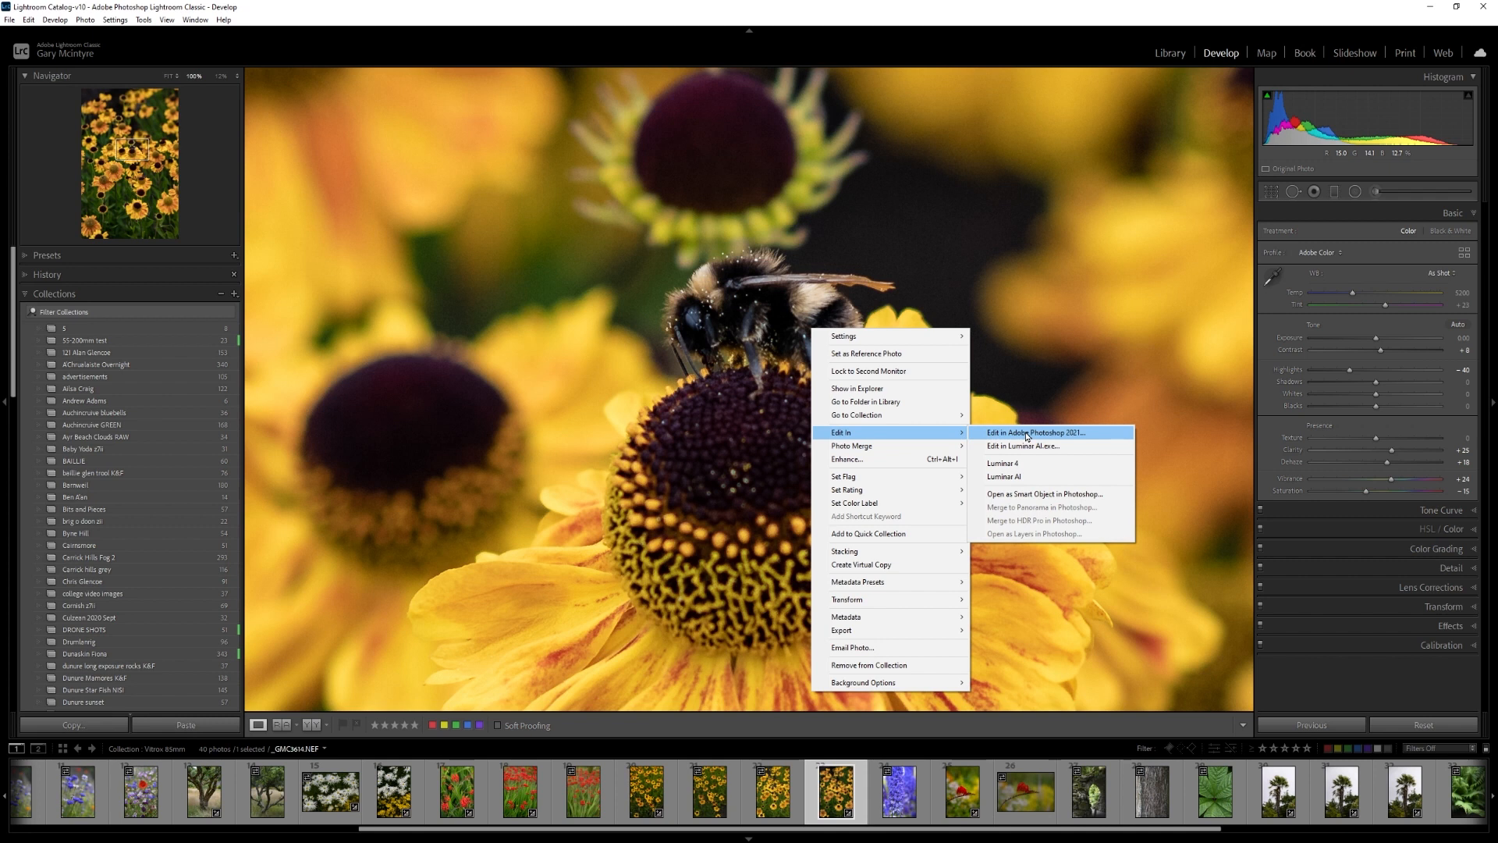
- Open the bee and flower photo for editing in Adobe Photoshop 2021 and start the Camera Raw Filter on it
left_click(1027, 433)
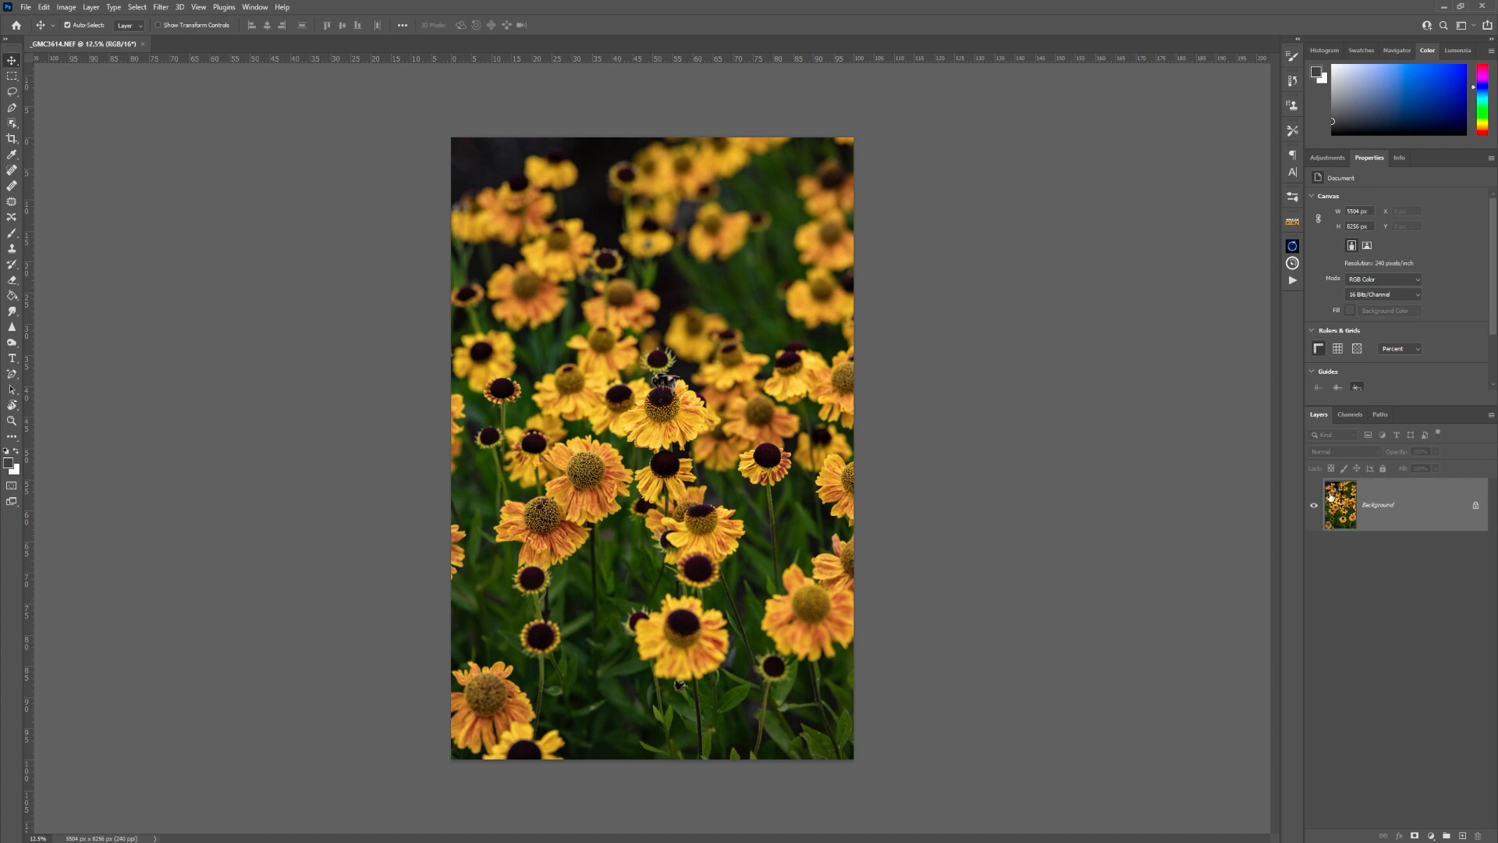
left_click(161, 7)
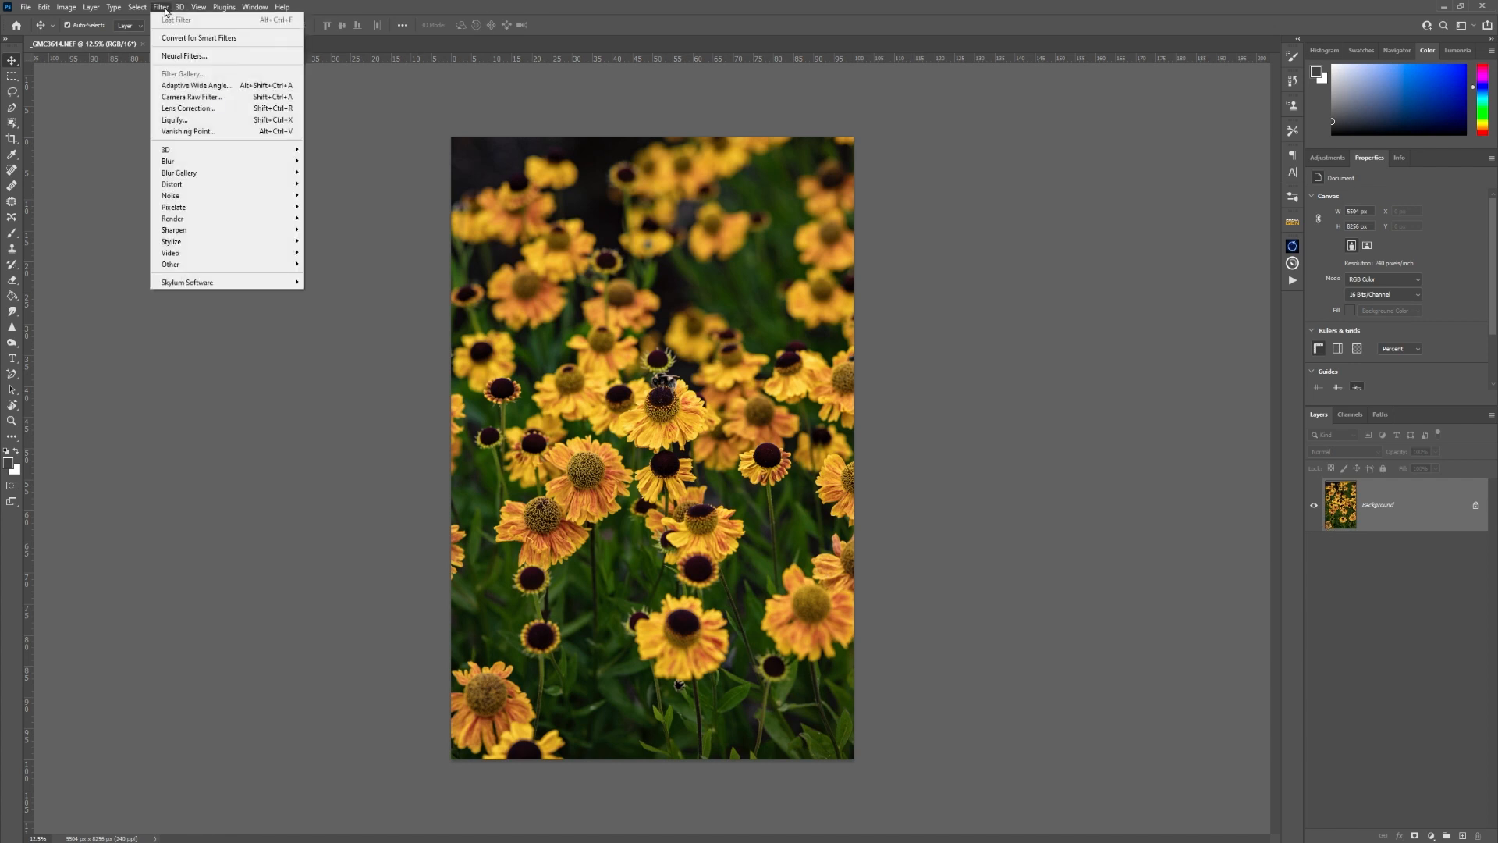
left_click(187, 96)
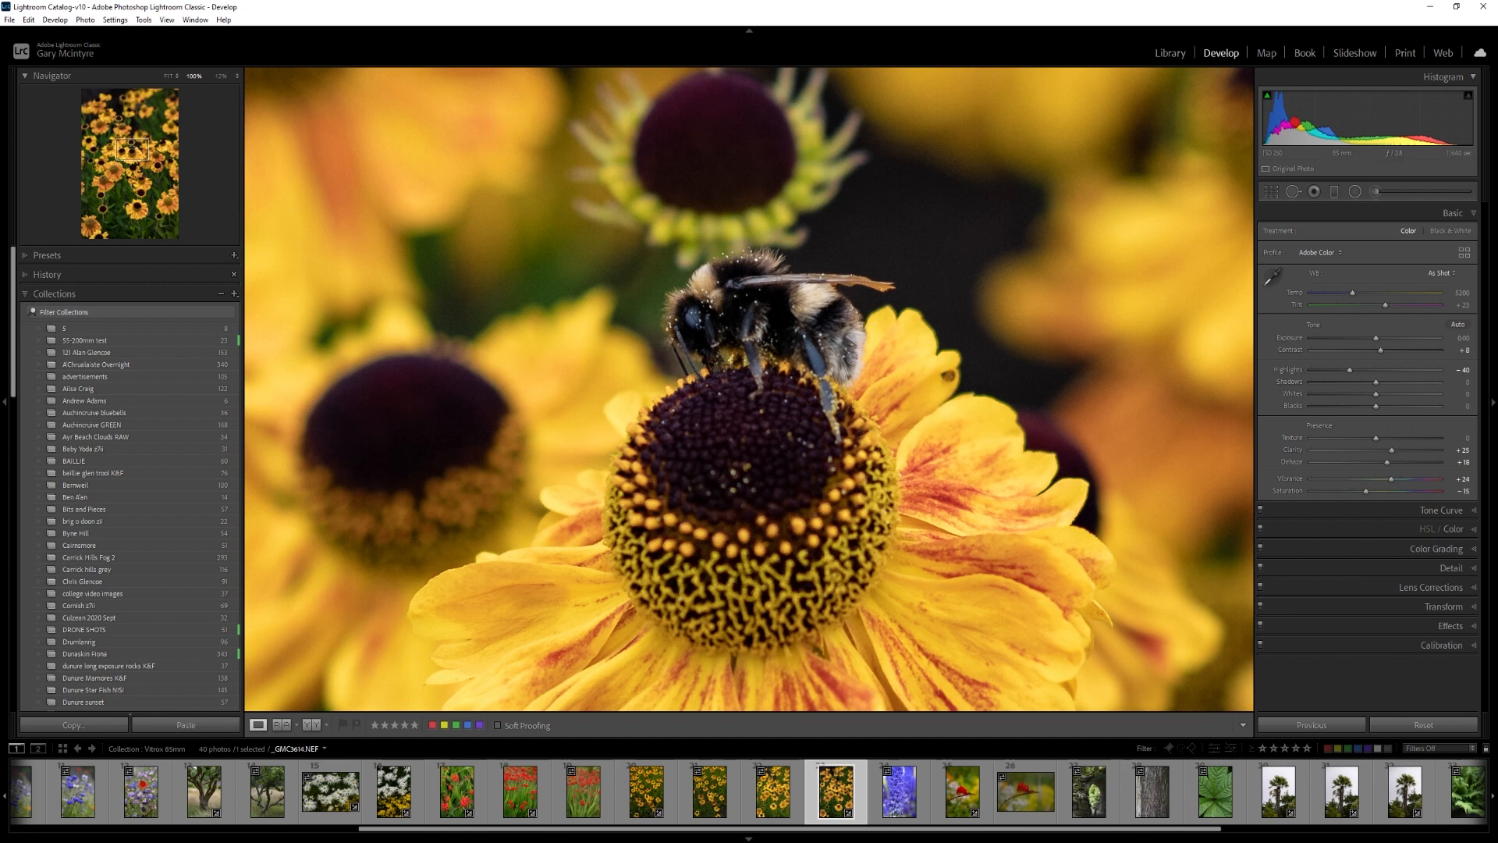
- Open the flower photo from Lightroom Classic as a smart object in Photoshop and bring up its raw settings in Camera Raw
right_click(806, 309)
mouse_move(858, 414)
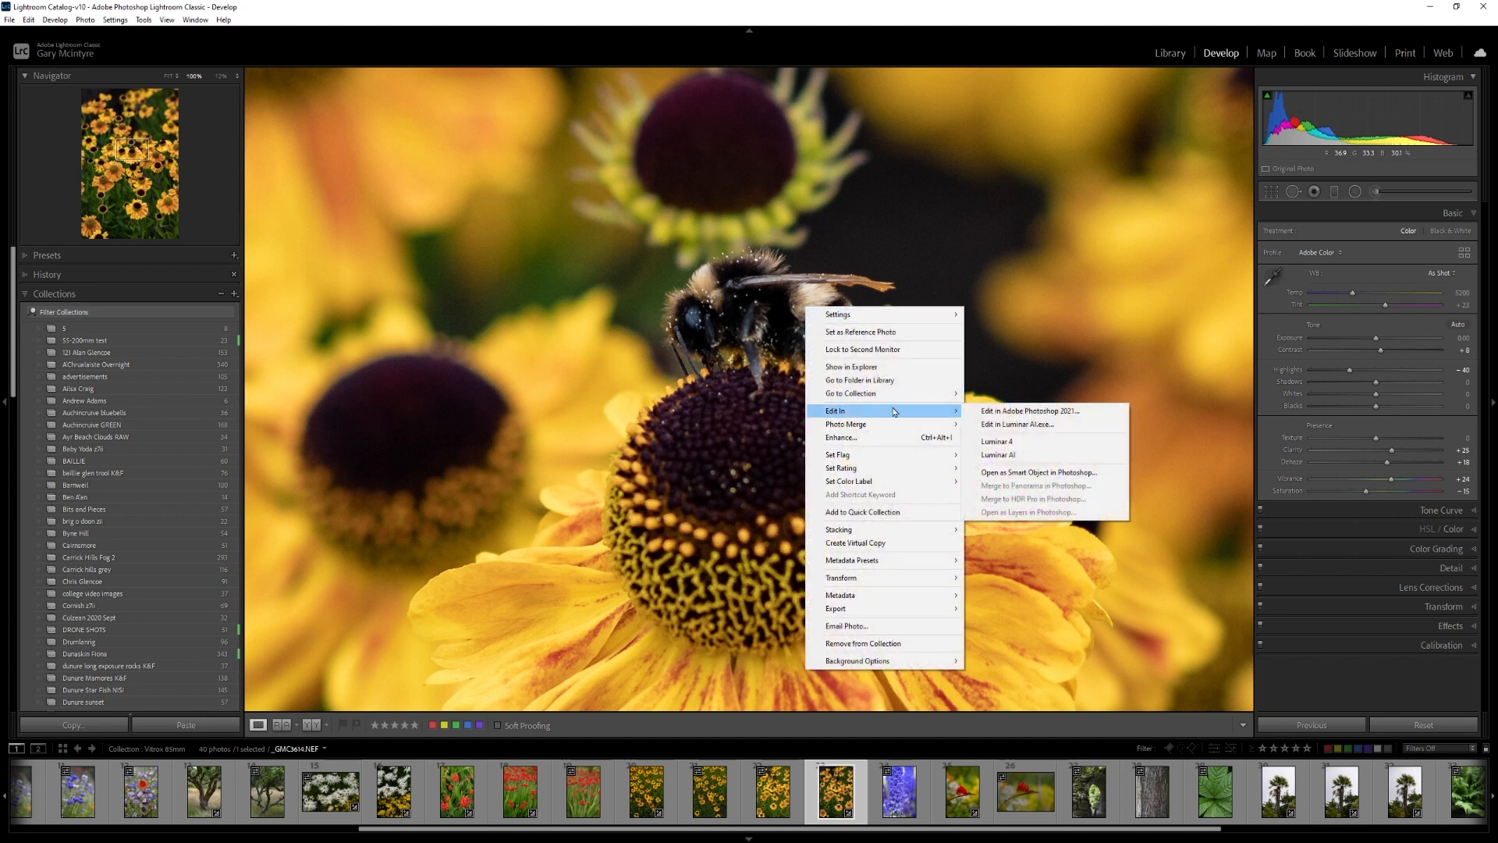
left_click(1045, 473)
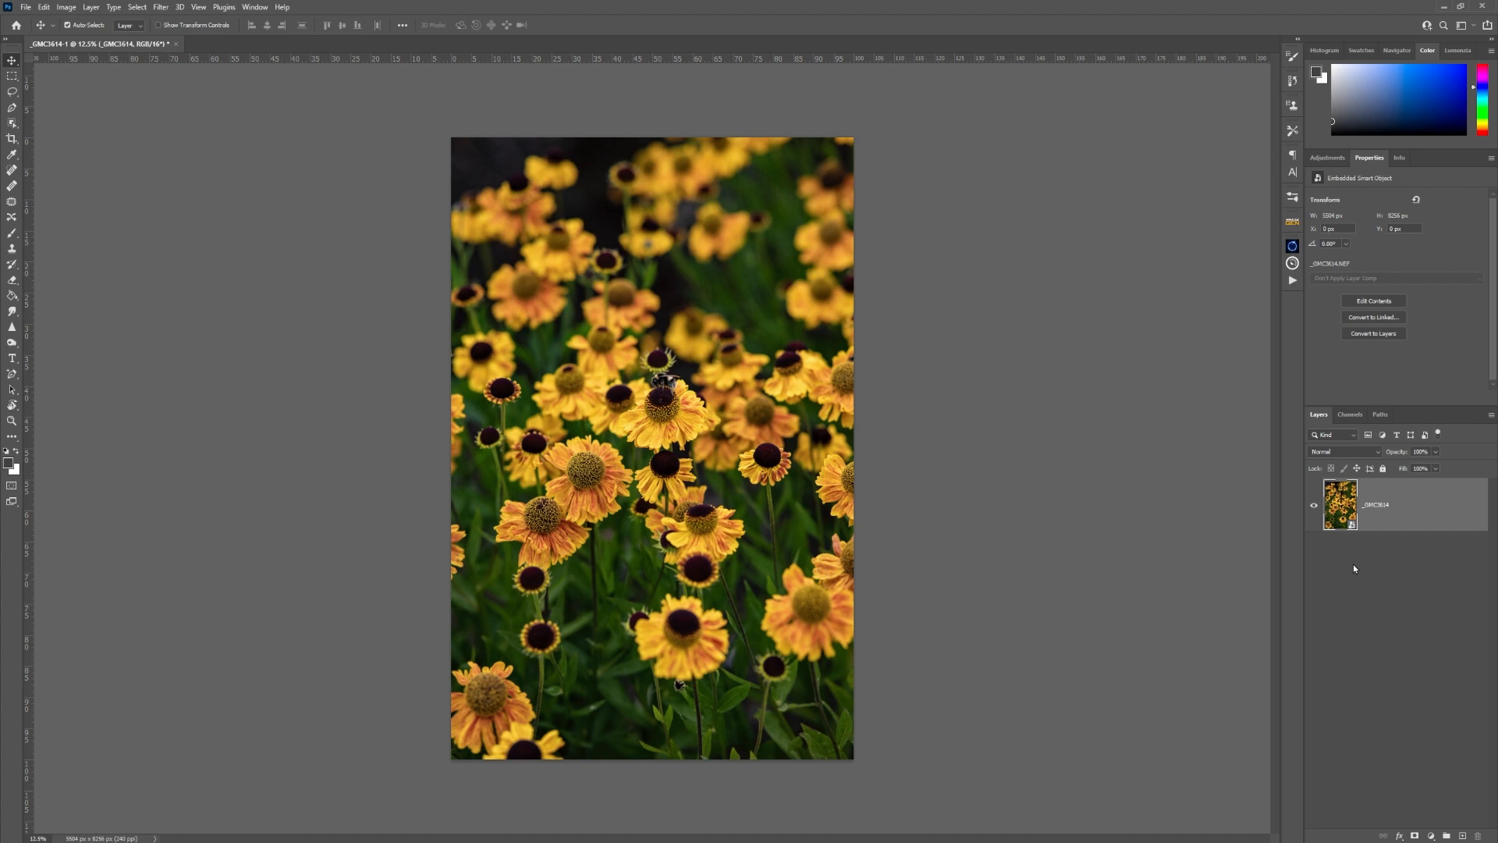
double_click(1349, 524)
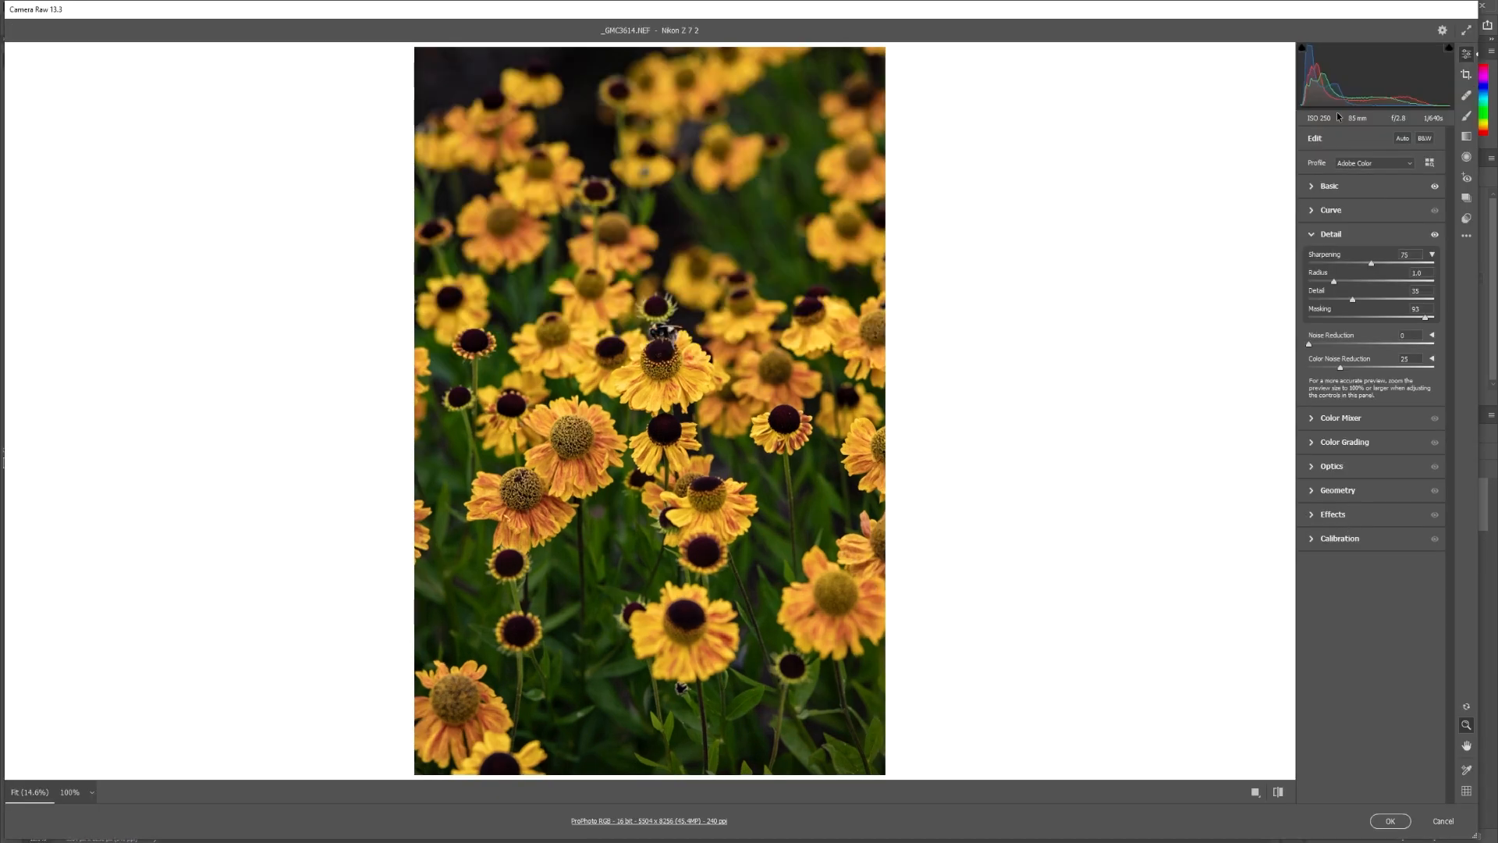
- Show the Basic settings, then adjust the yellow hue and saturation in the Color Mixer, leaving luminance at 0
left_click(1311, 187)
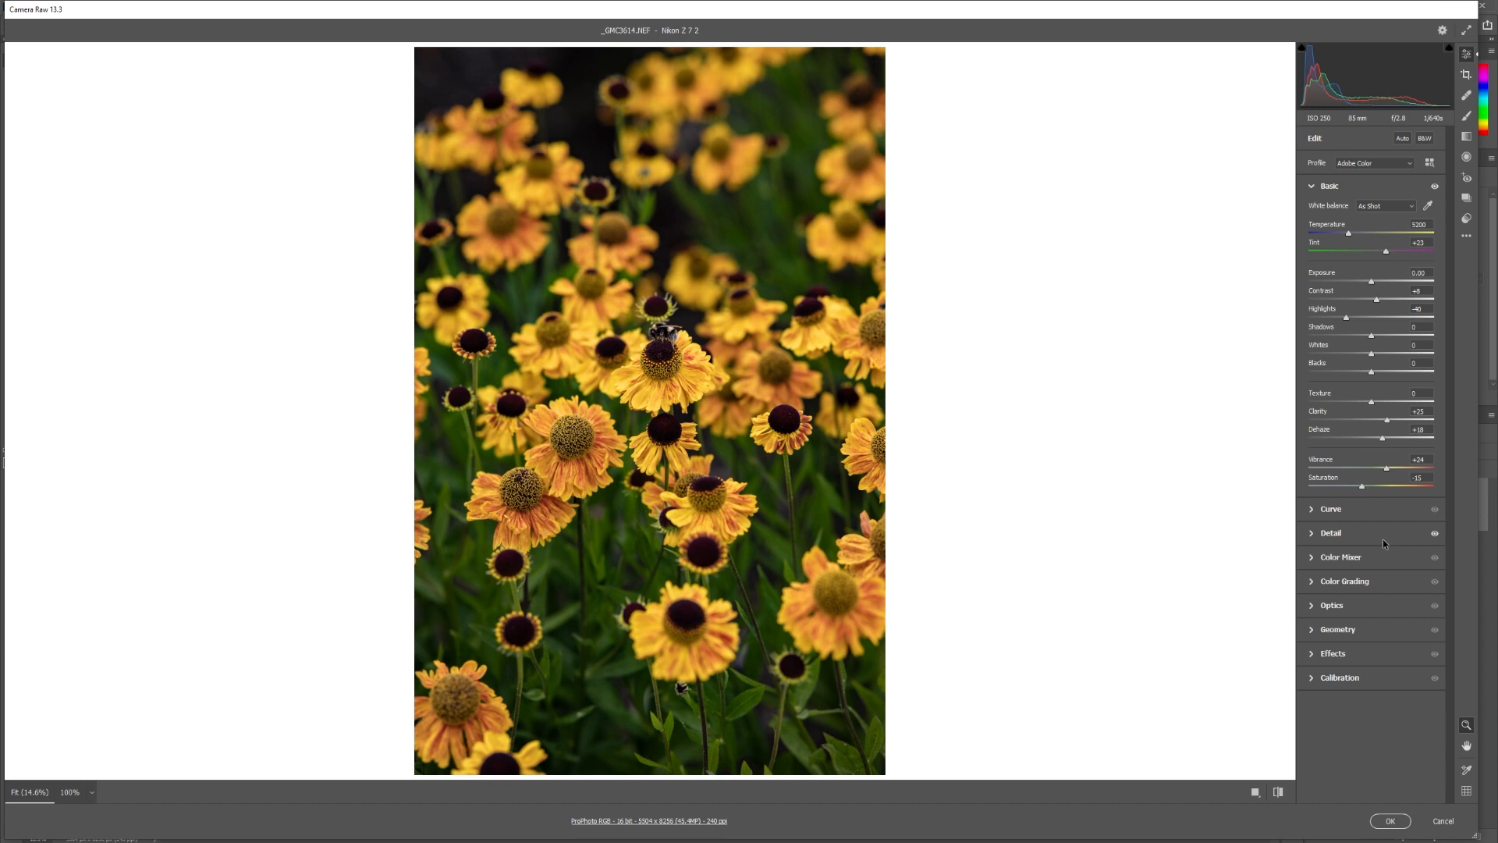
left_click(1311, 557)
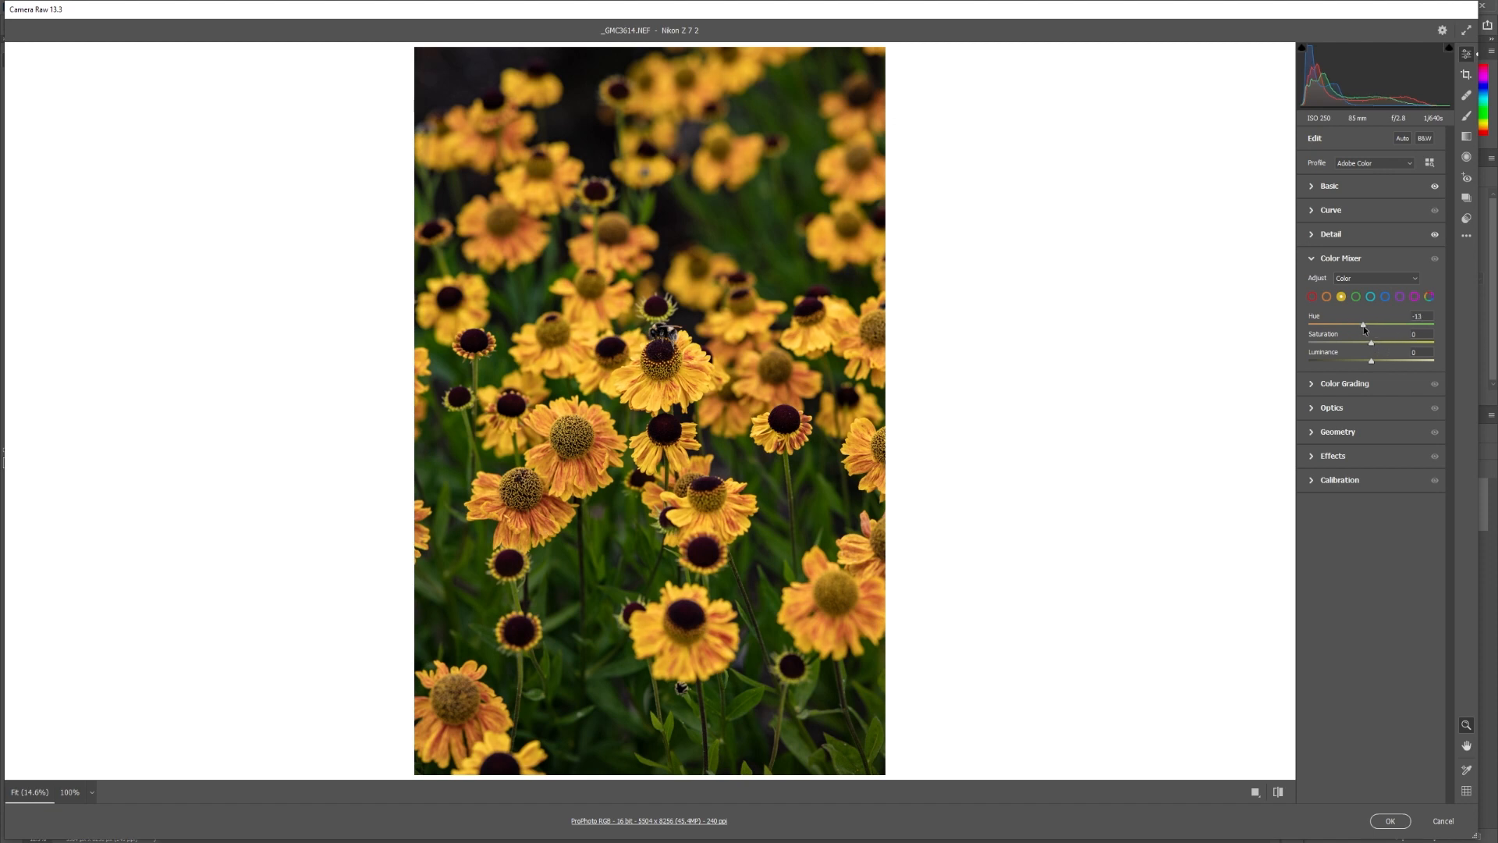
mouse_move(1372, 343)
left_mouse_down()
mouse_move(1401, 363)
mouse_move(1383, 361)
left_mouse_up()
double_click(1384, 361)
- Set the Camera Raw workflow depth to 16 Bits/Channel with ProPhoto RGB and smart object opening enabled, and accept the preferences
left_click(678, 823)
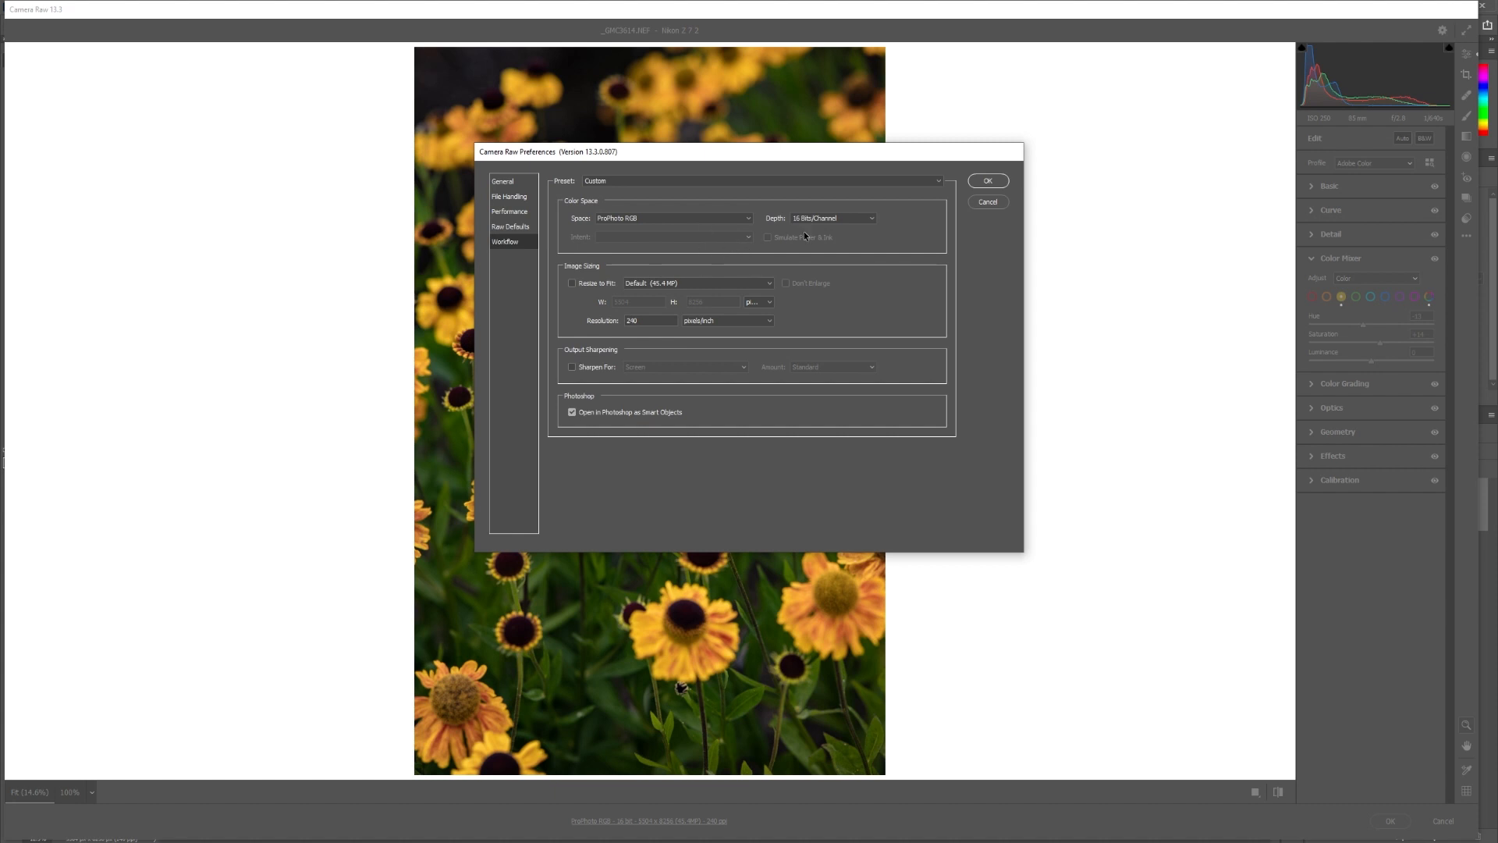
left_click(871, 219)
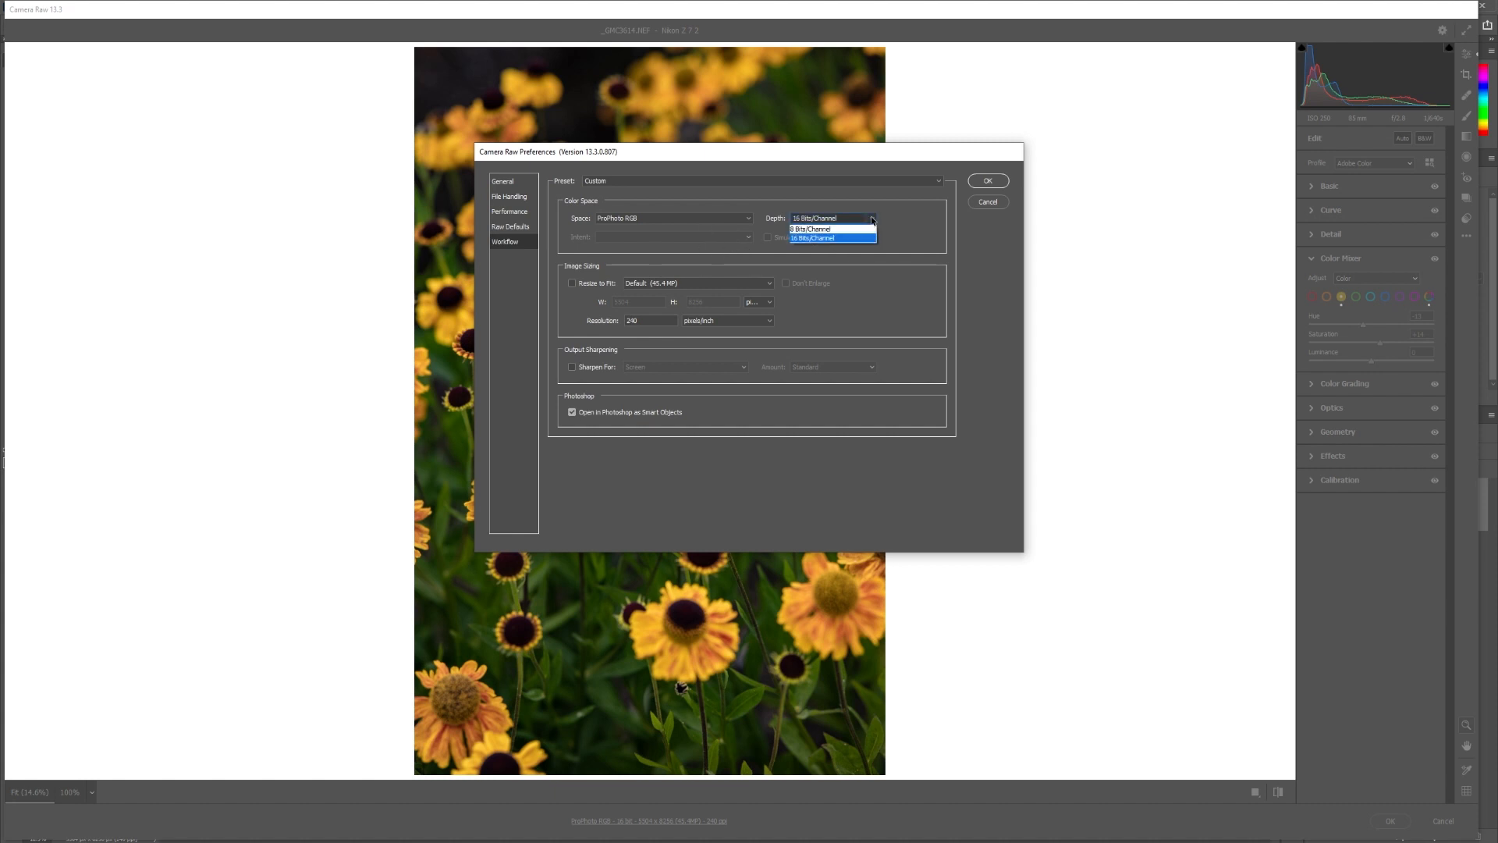
left_click(844, 246)
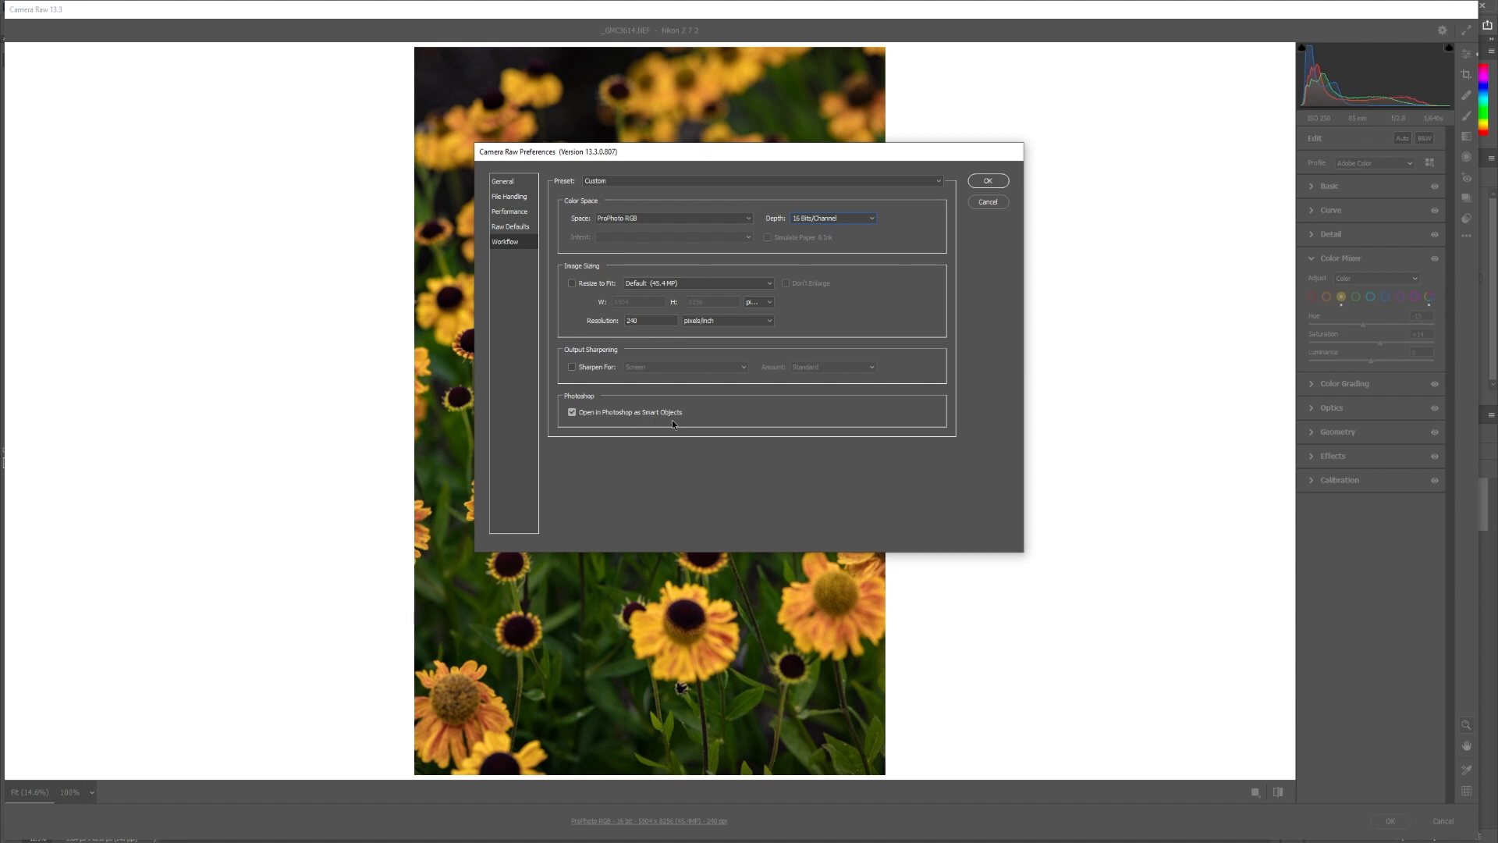
left_click(990, 181)
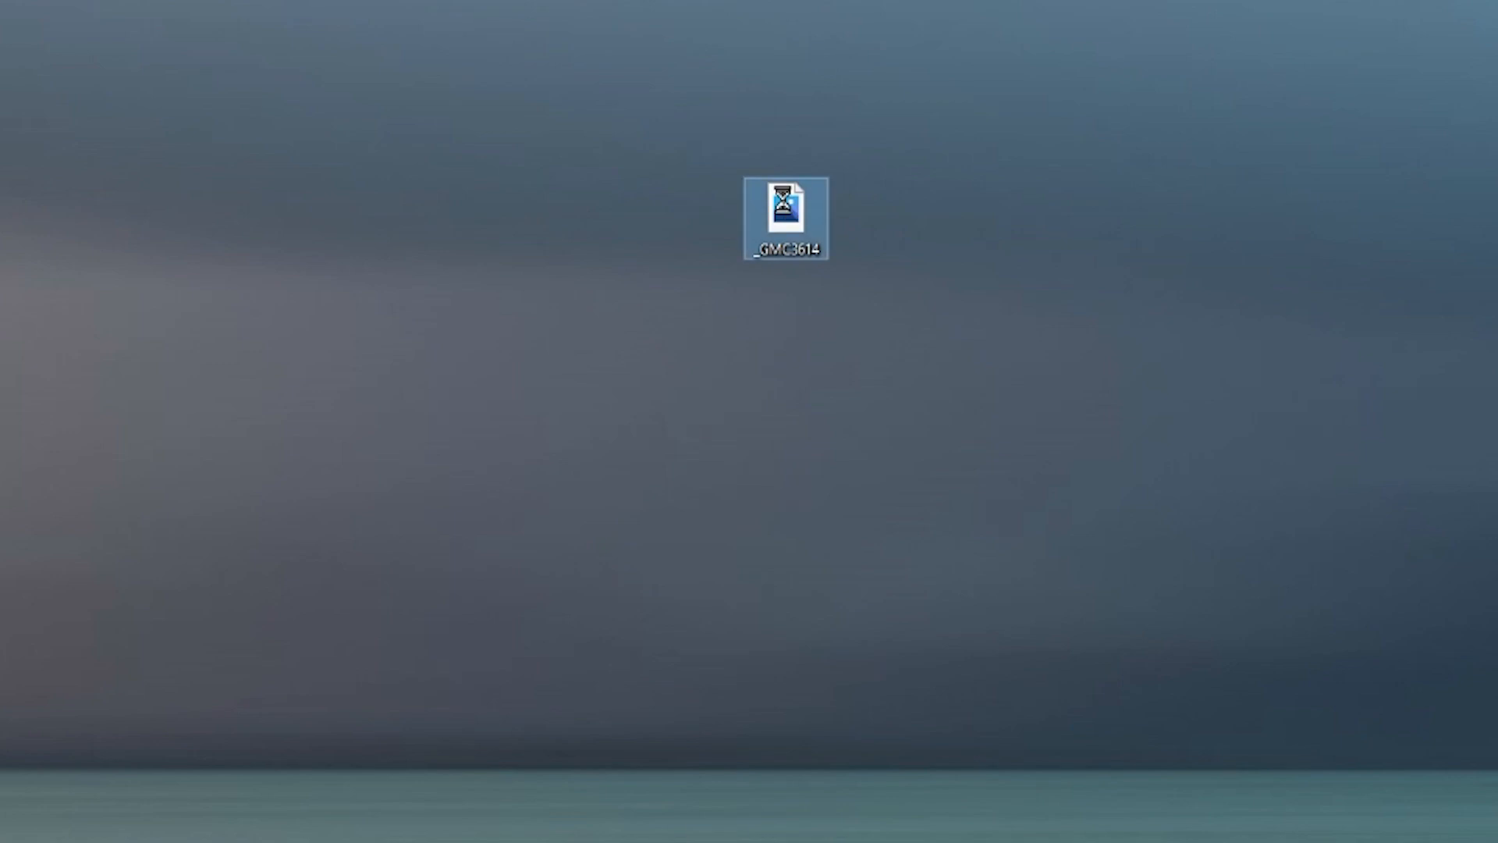
- Open the raw file _GMC3614 from the desktop with Adobe Photoshop 2021
right_click(787, 209)
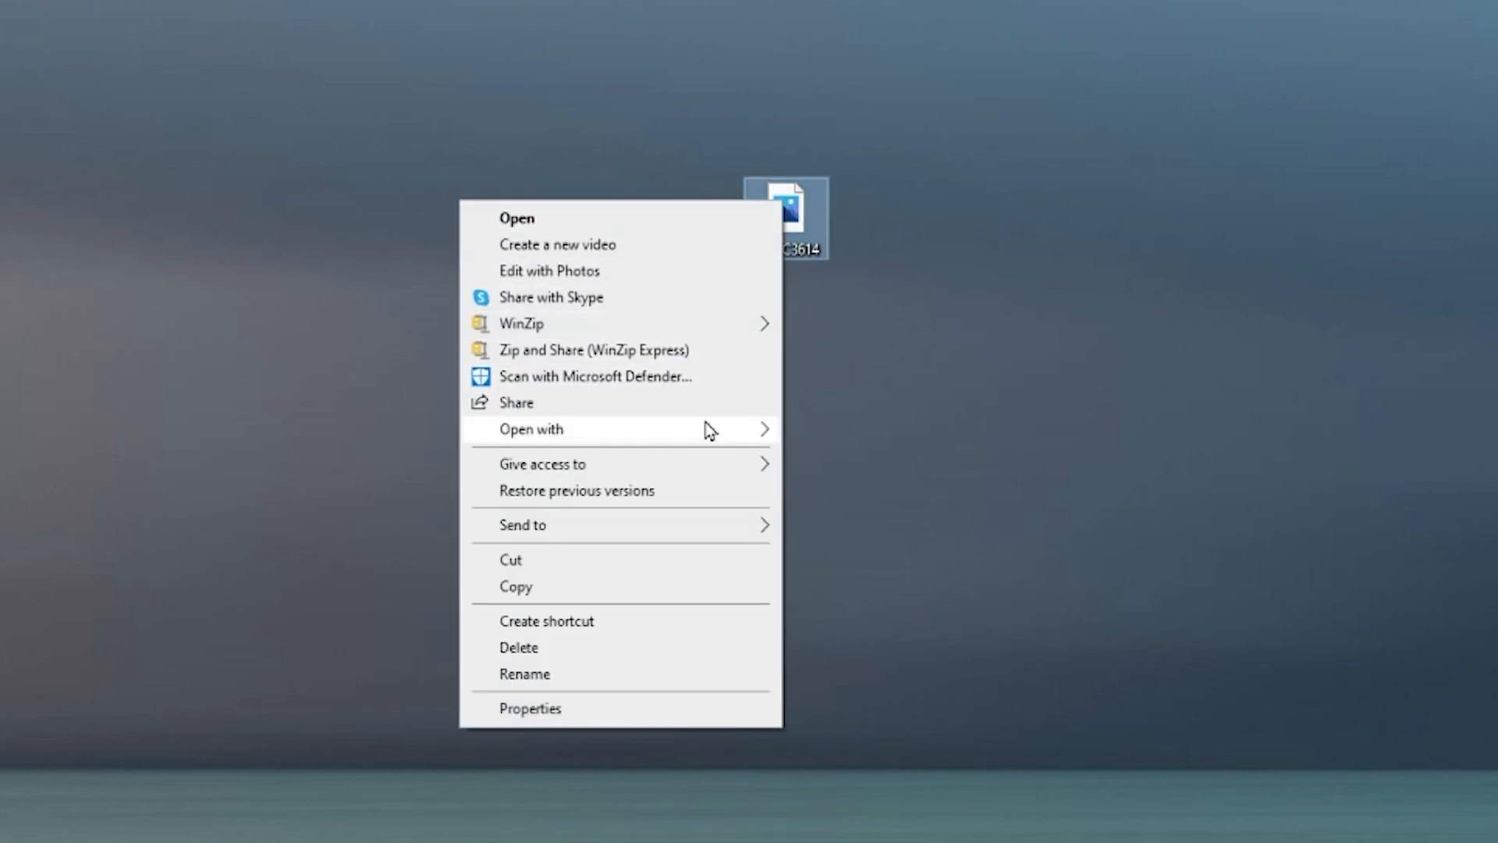
mouse_move(705, 429)
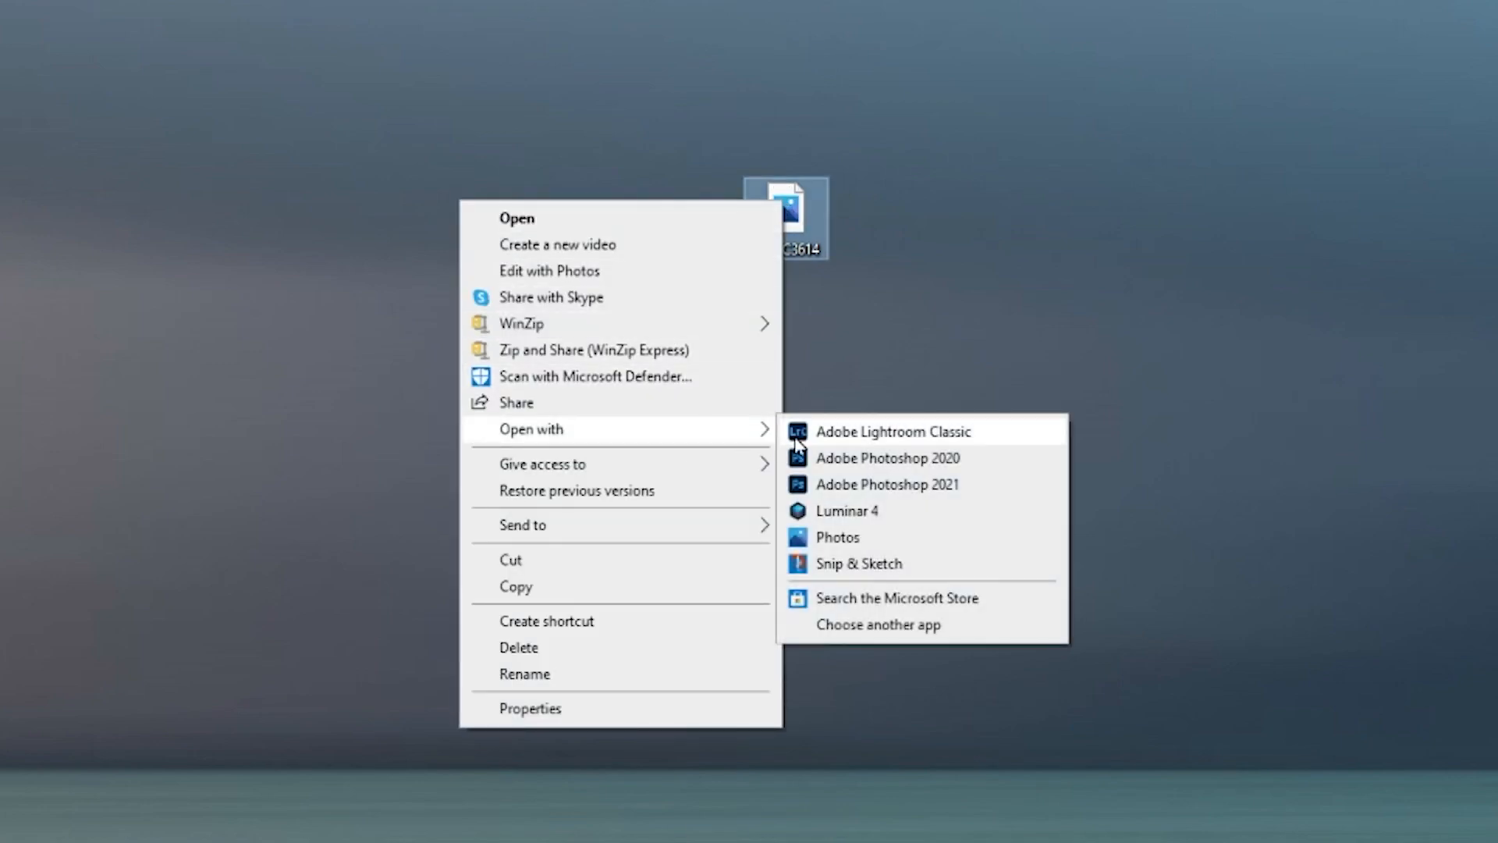
left_click(890, 485)
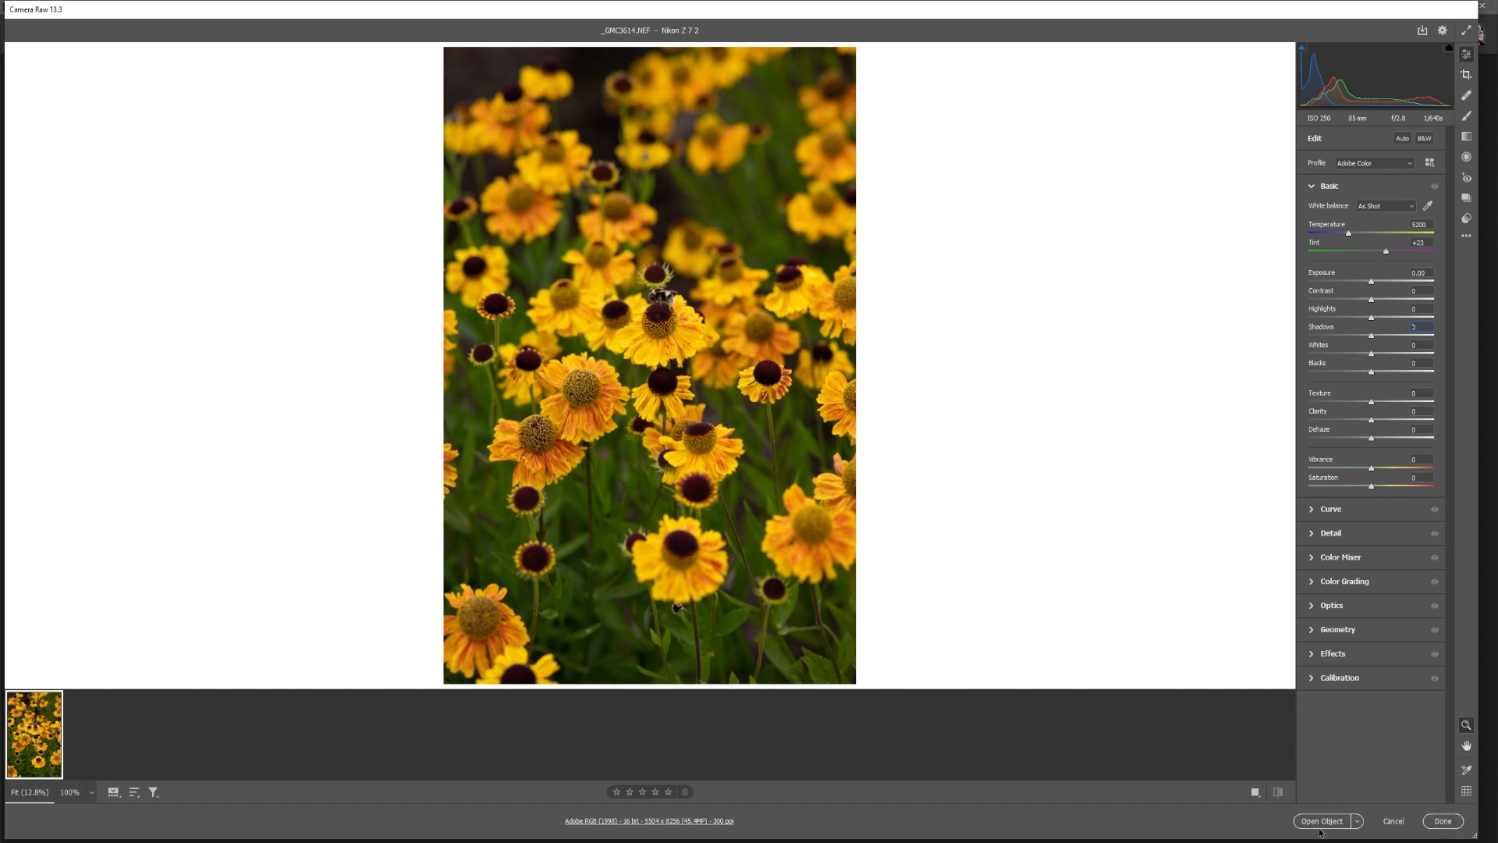
- Open the raw flower photo from Camera Raw as an object and reopen the resulting smart object's raw settings
left_click(1358, 828)
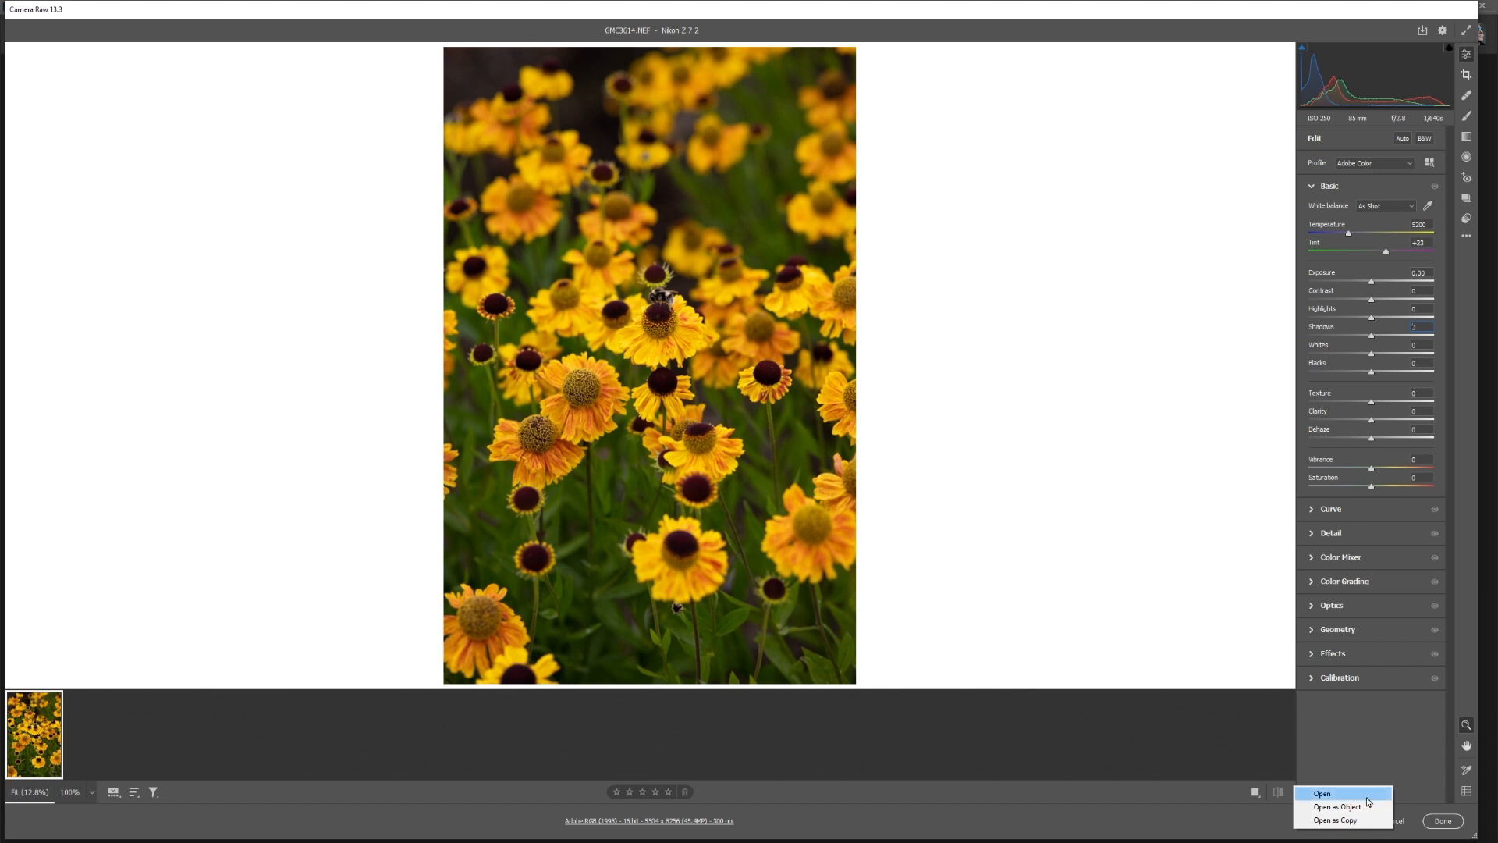
left_click(1340, 807)
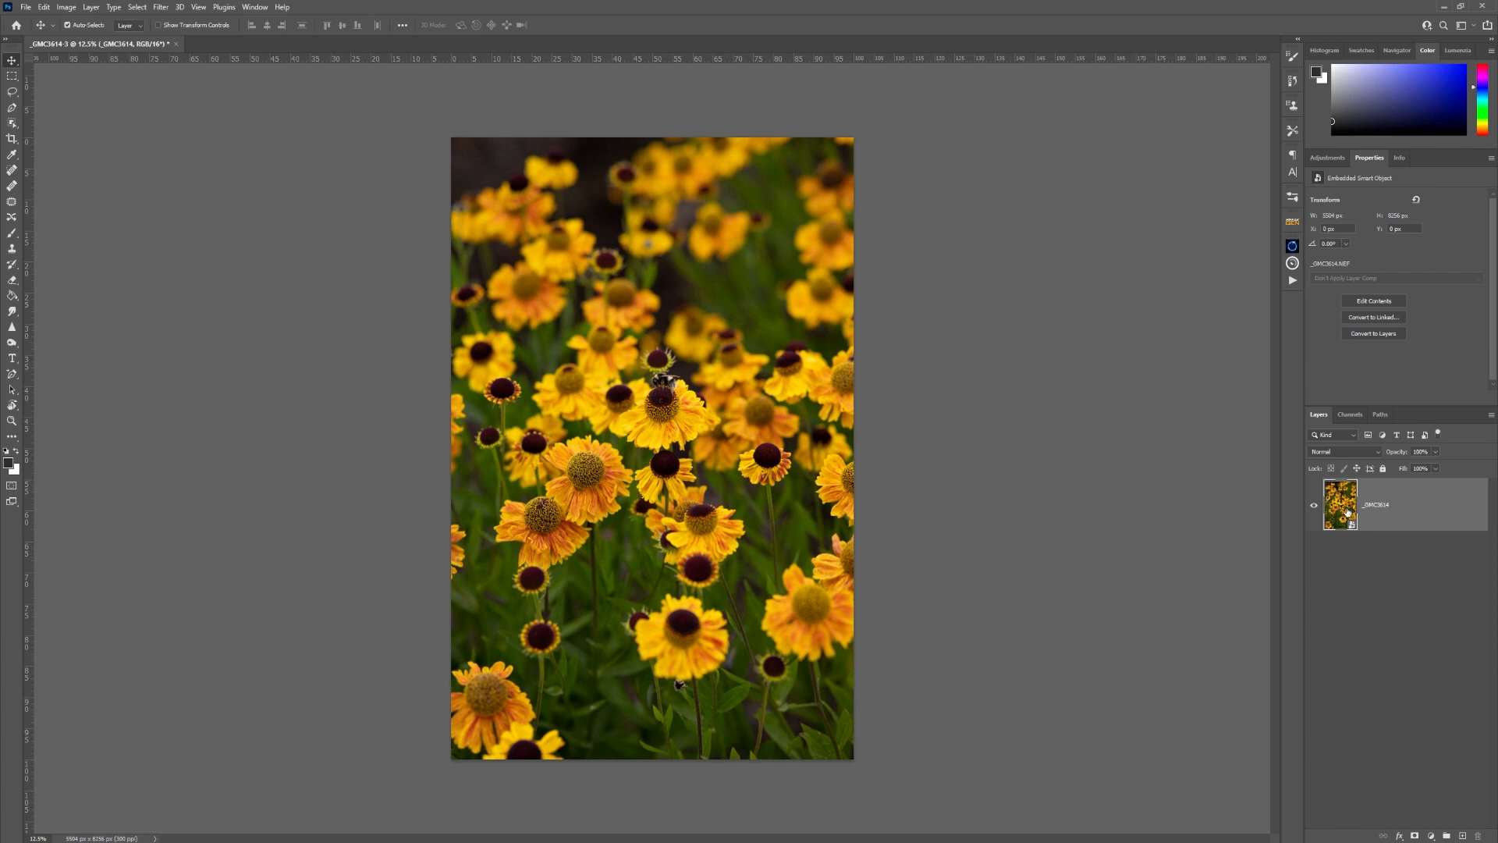
double_click(1339, 525)
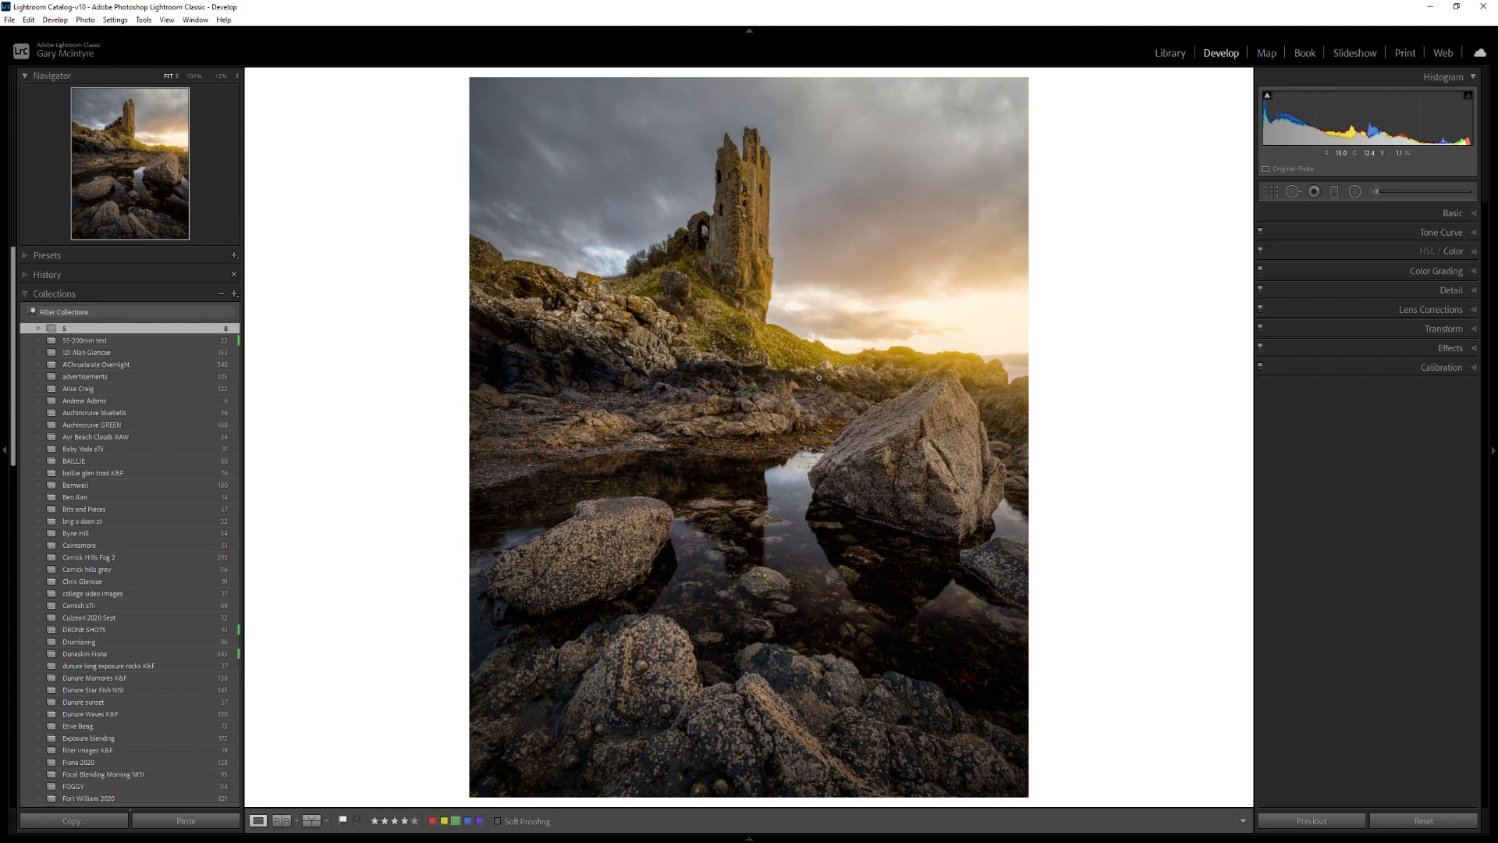
- Open the castle ruin photo from Lightroom Classic as a smart object in Photoshop
right_click(818, 378)
mouse_move(878, 483)
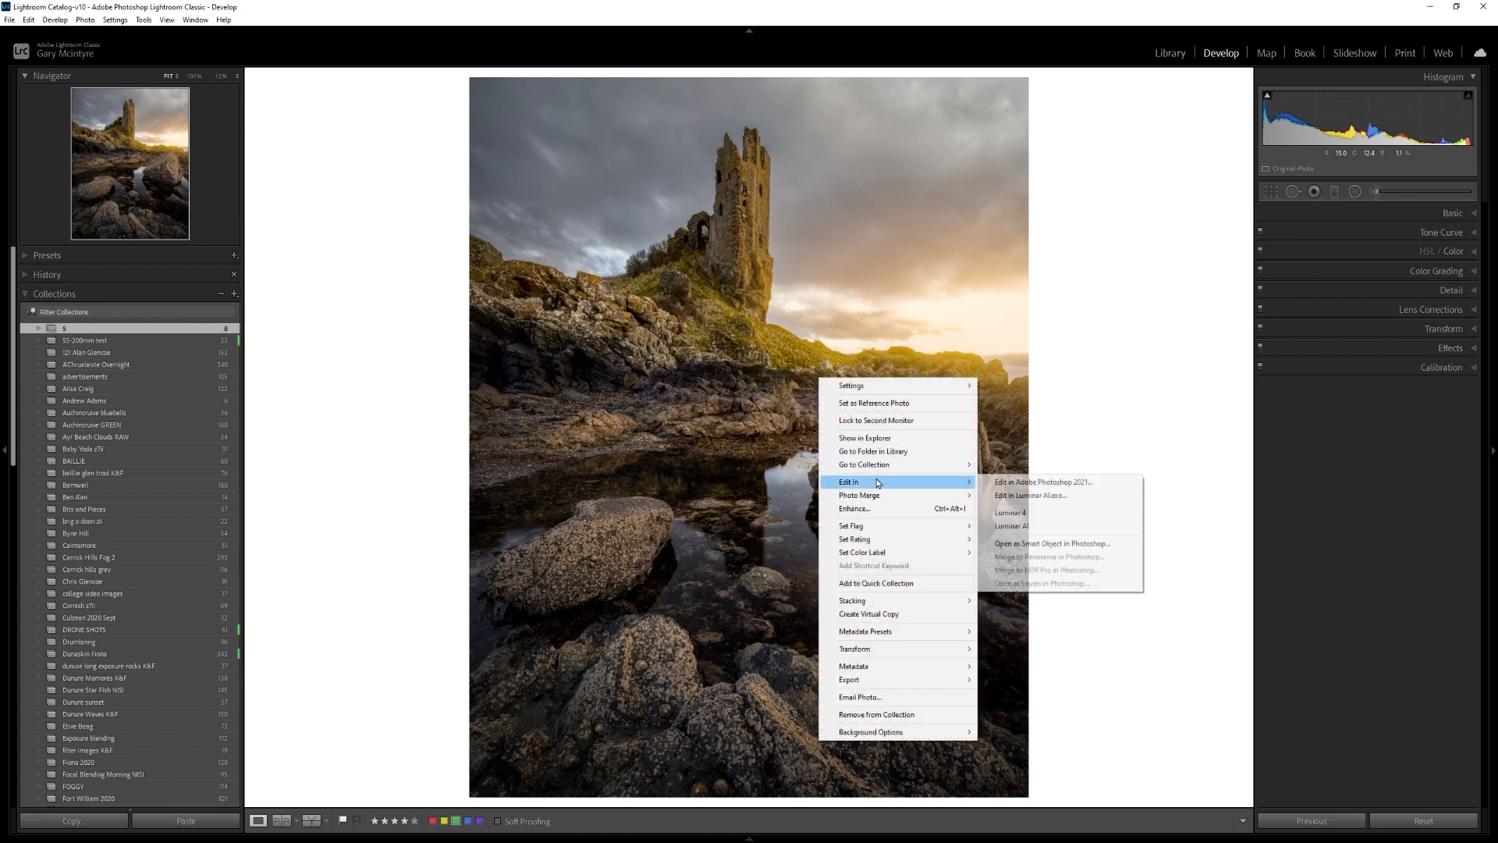
left_click(1053, 544)
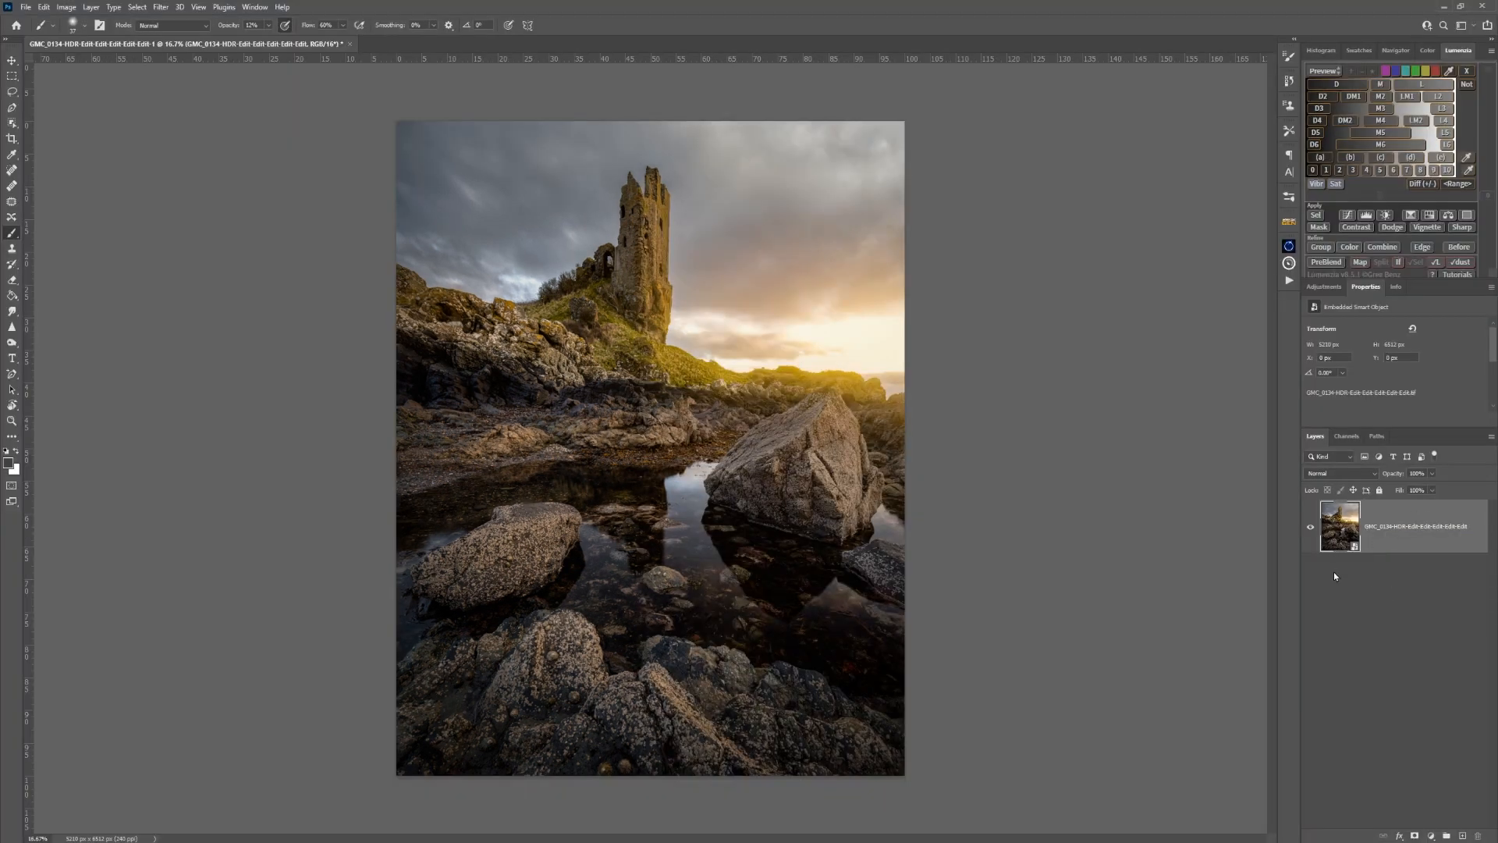
- Add a Black & White adjustment layer above the castle photo, show all its colour sliders, and compare with the colour version
left_click(1324, 288)
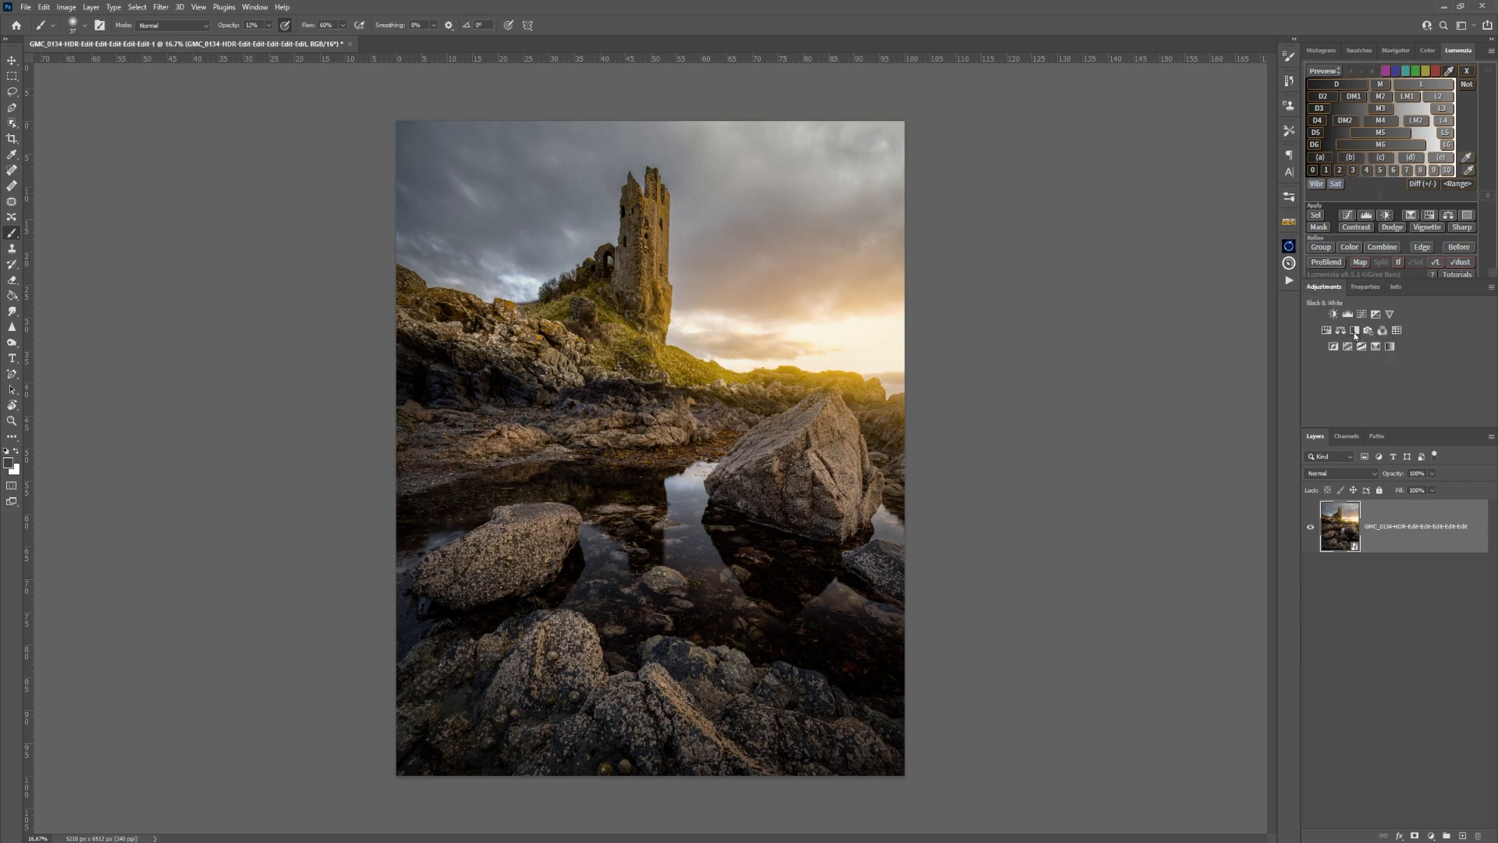
left_click(1356, 331)
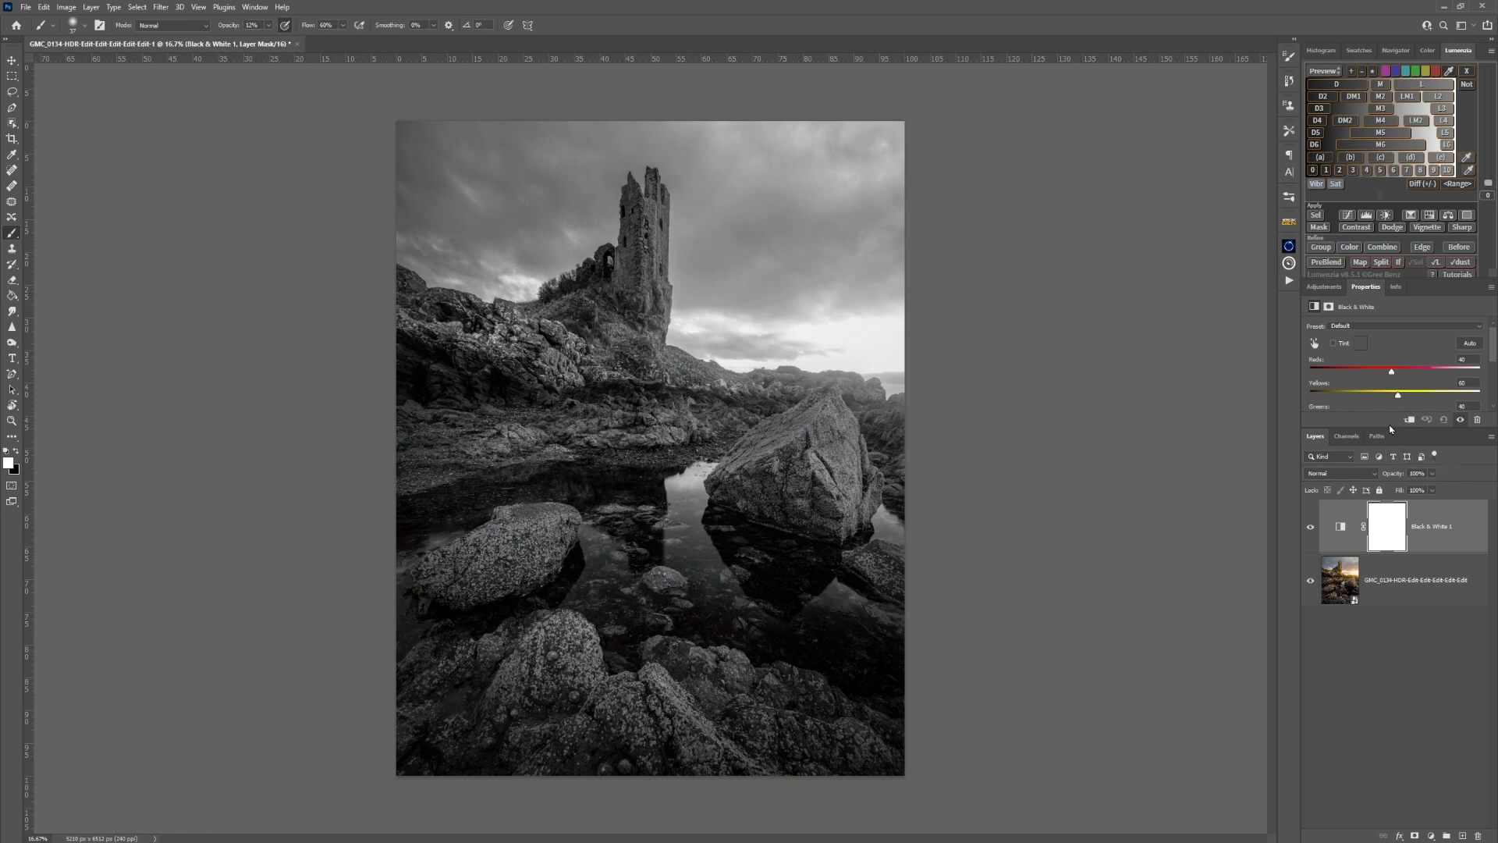
left_click_drag(1389, 427, 1391, 521)
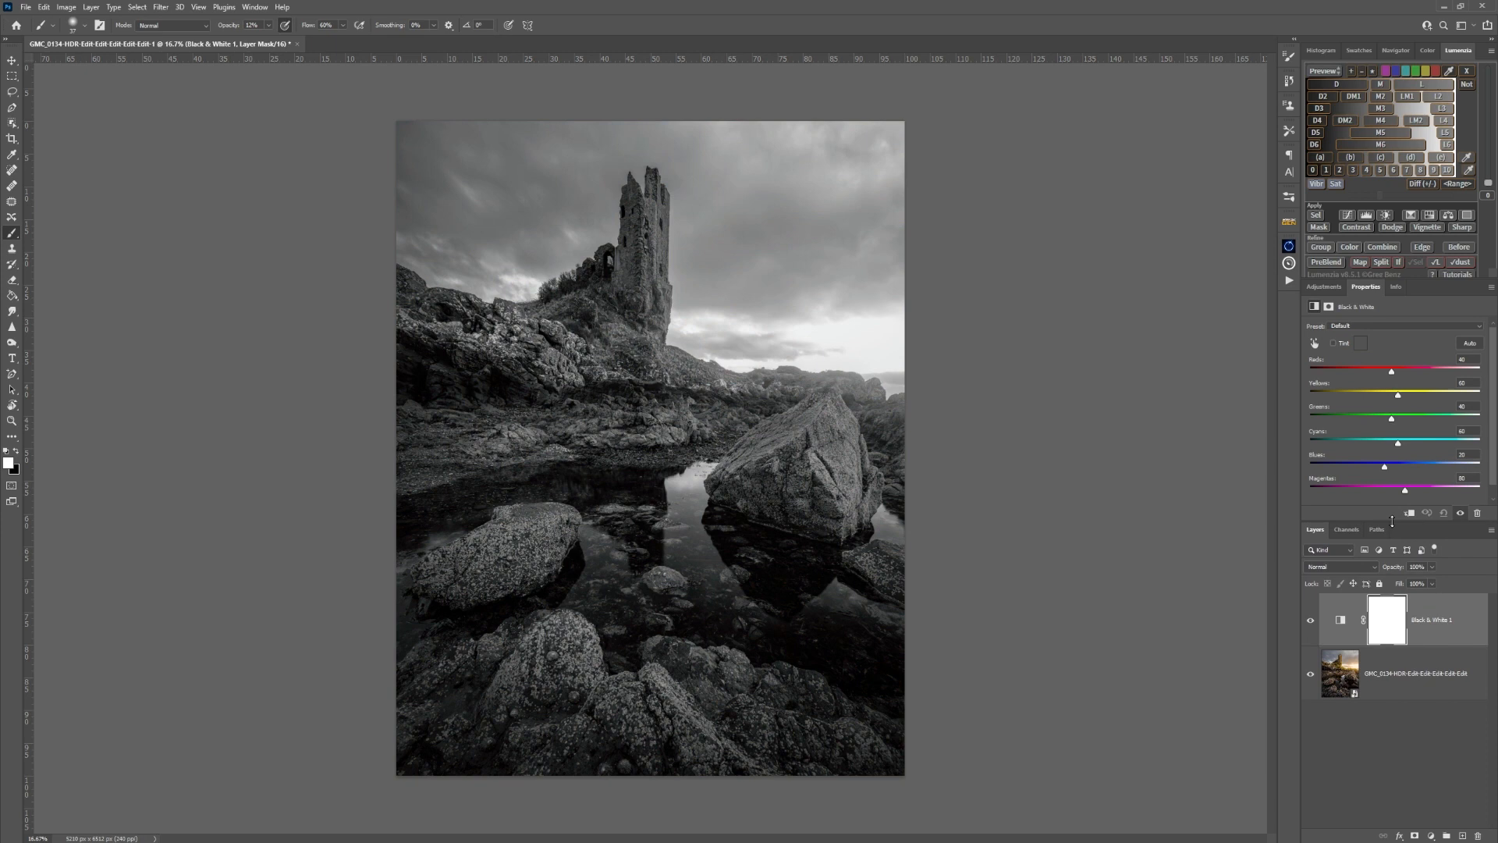
left_click(1311, 621)
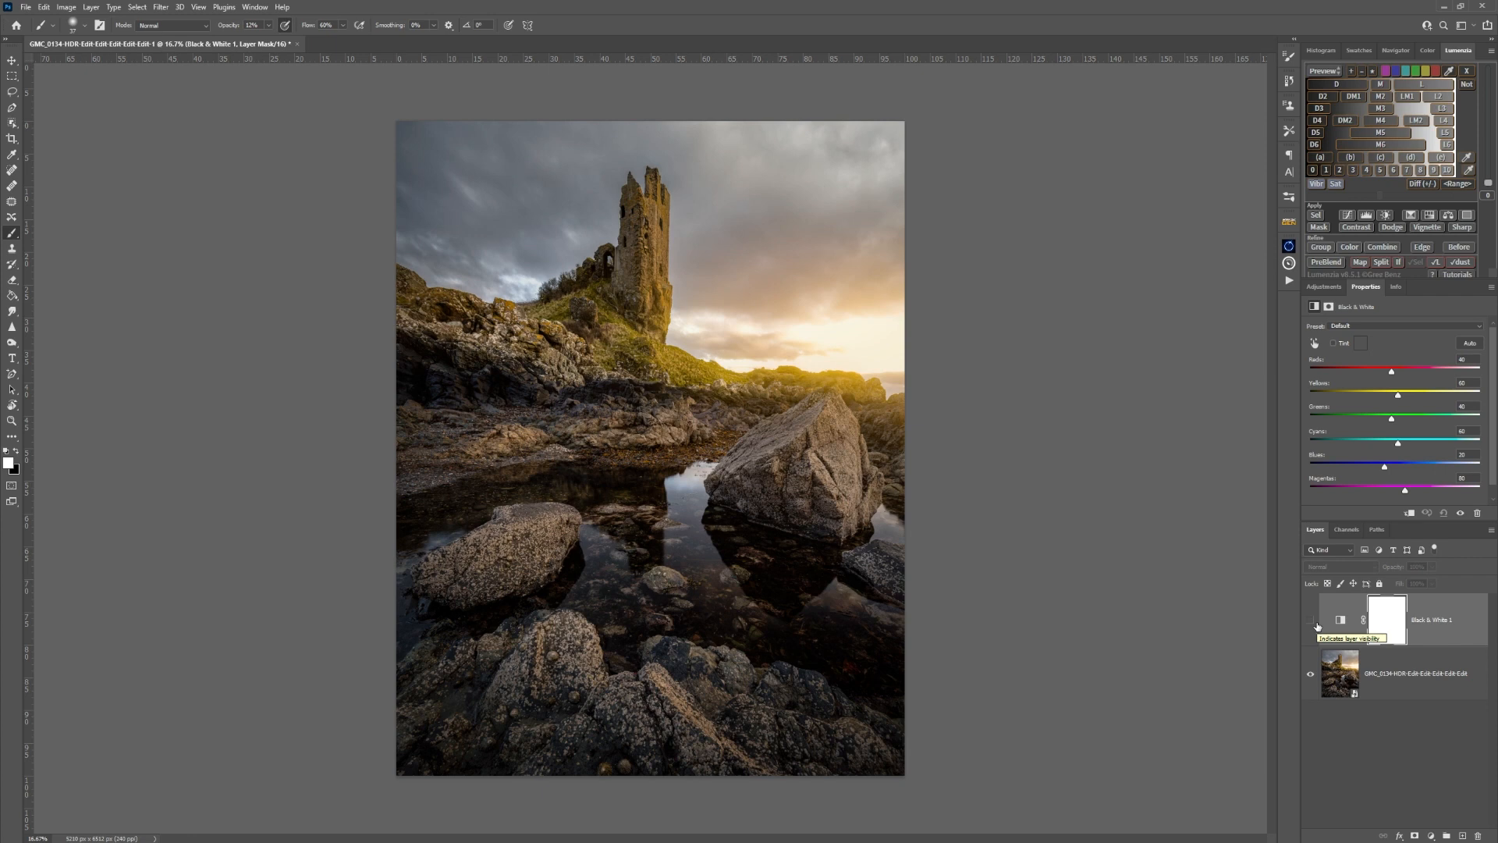
left_click(1313, 621)
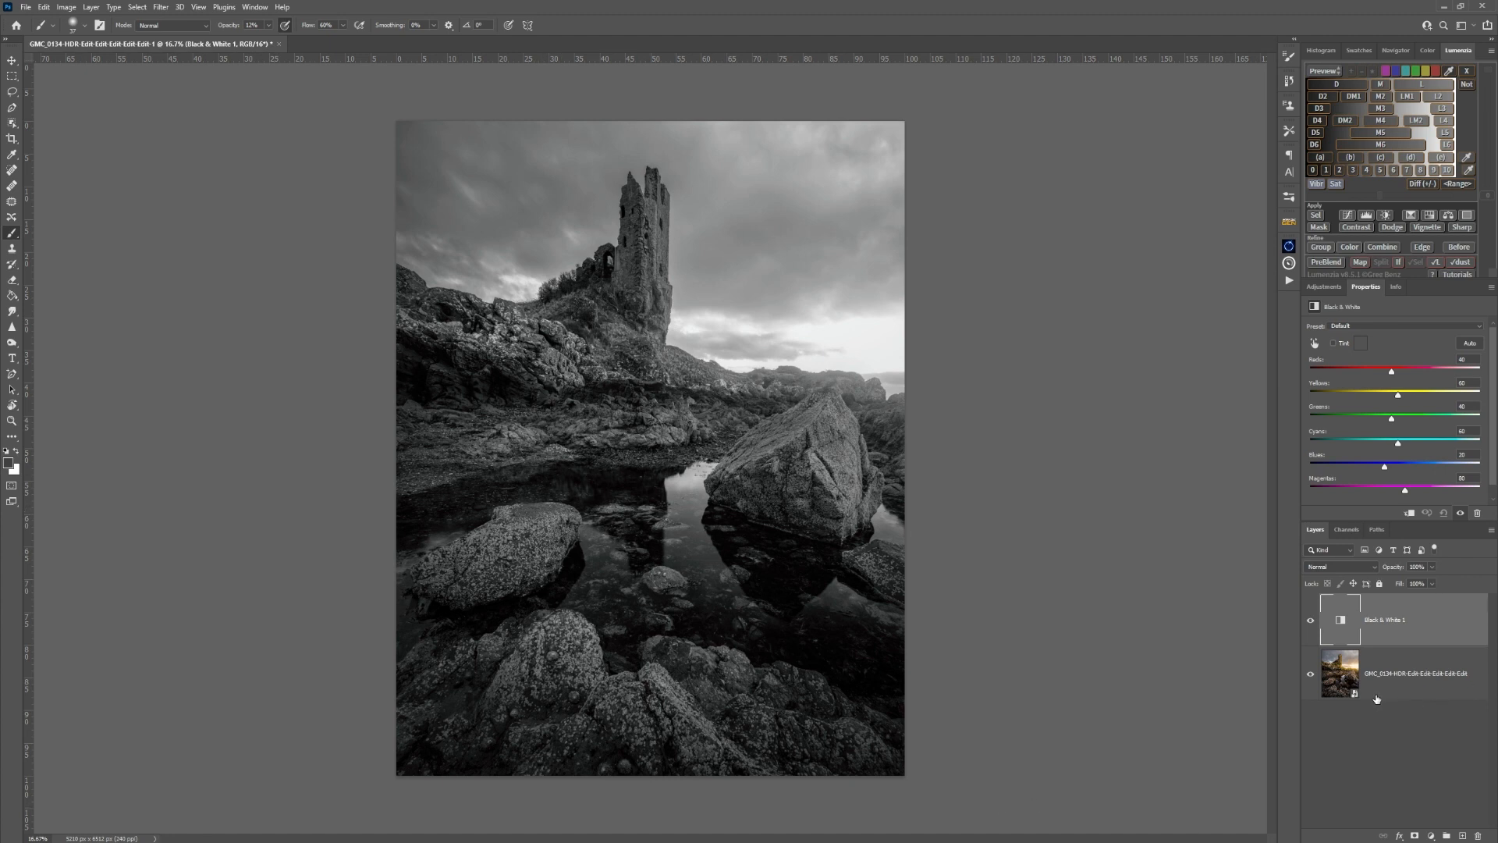
- Add a Curves layer directly above the castle photo, lower its midpoint to darken the image, and invert its mask to black
left_click(1420, 691)
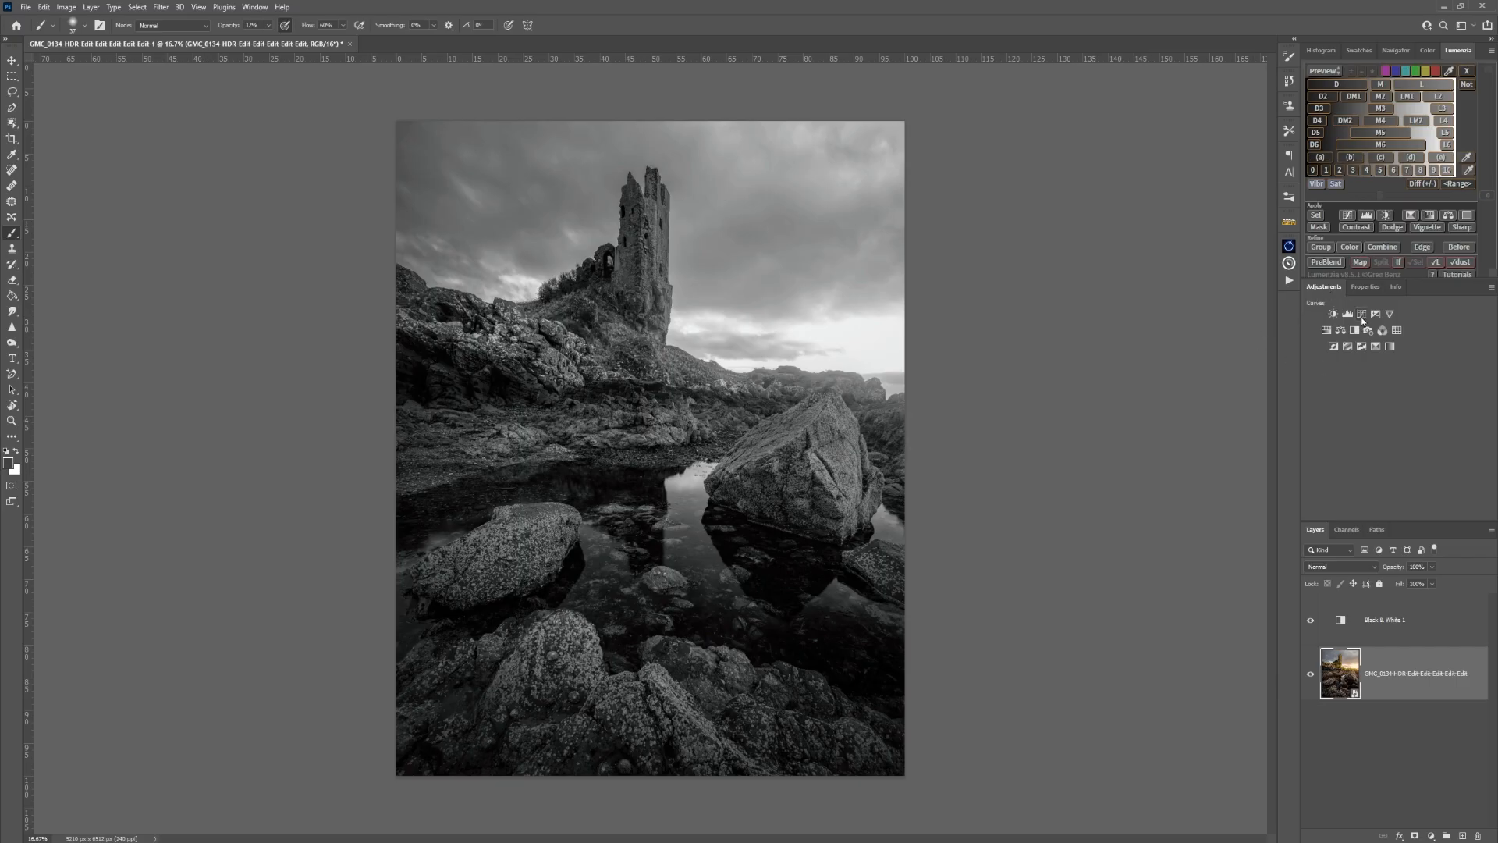
left_click(1361, 314)
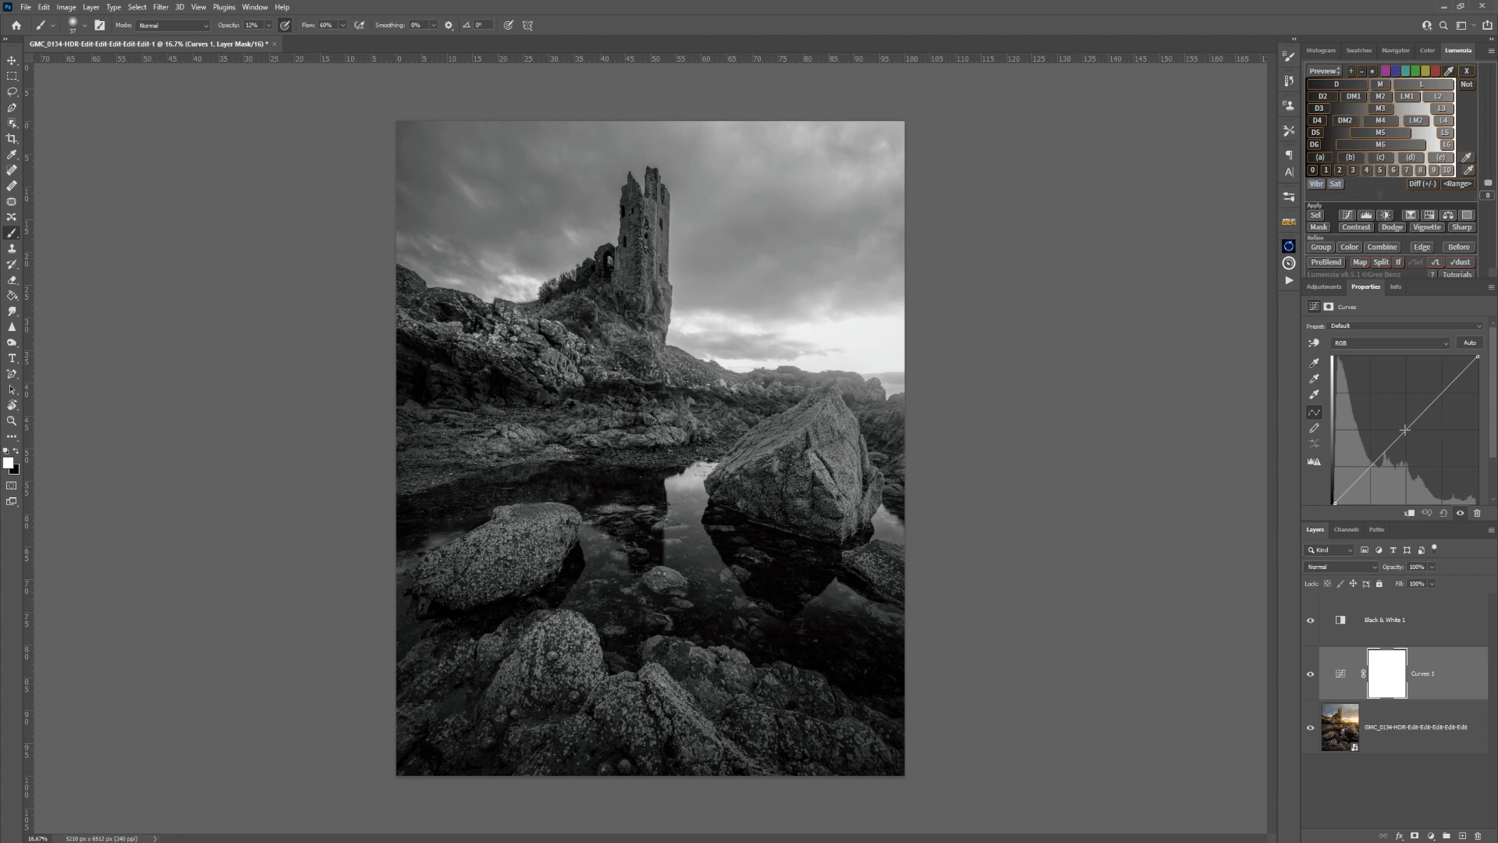
left_click_drag(1405, 429, 1406, 450)
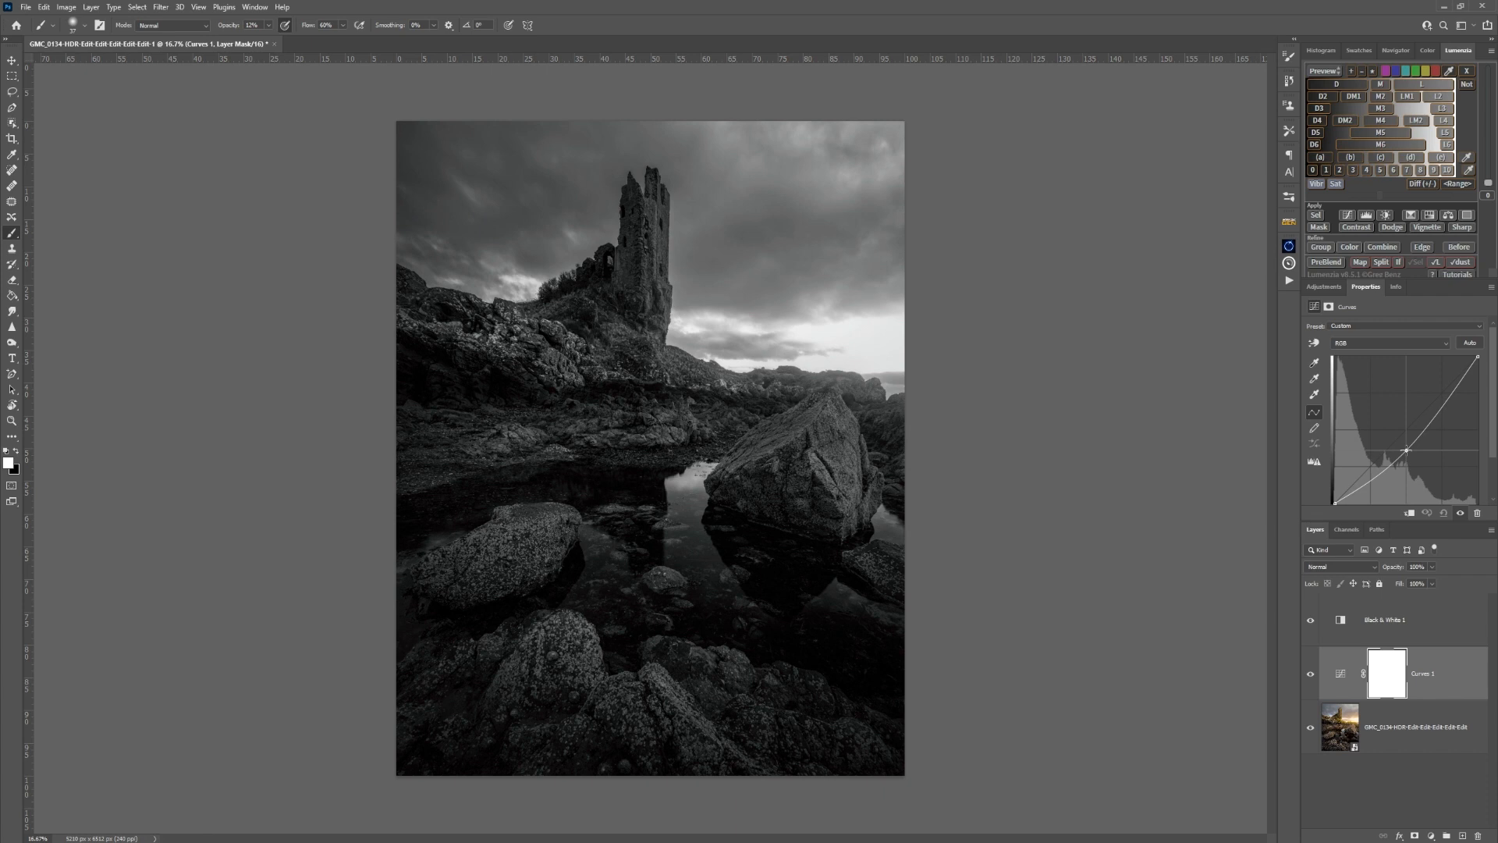
left_click_drag(1406, 450, 1406, 444)
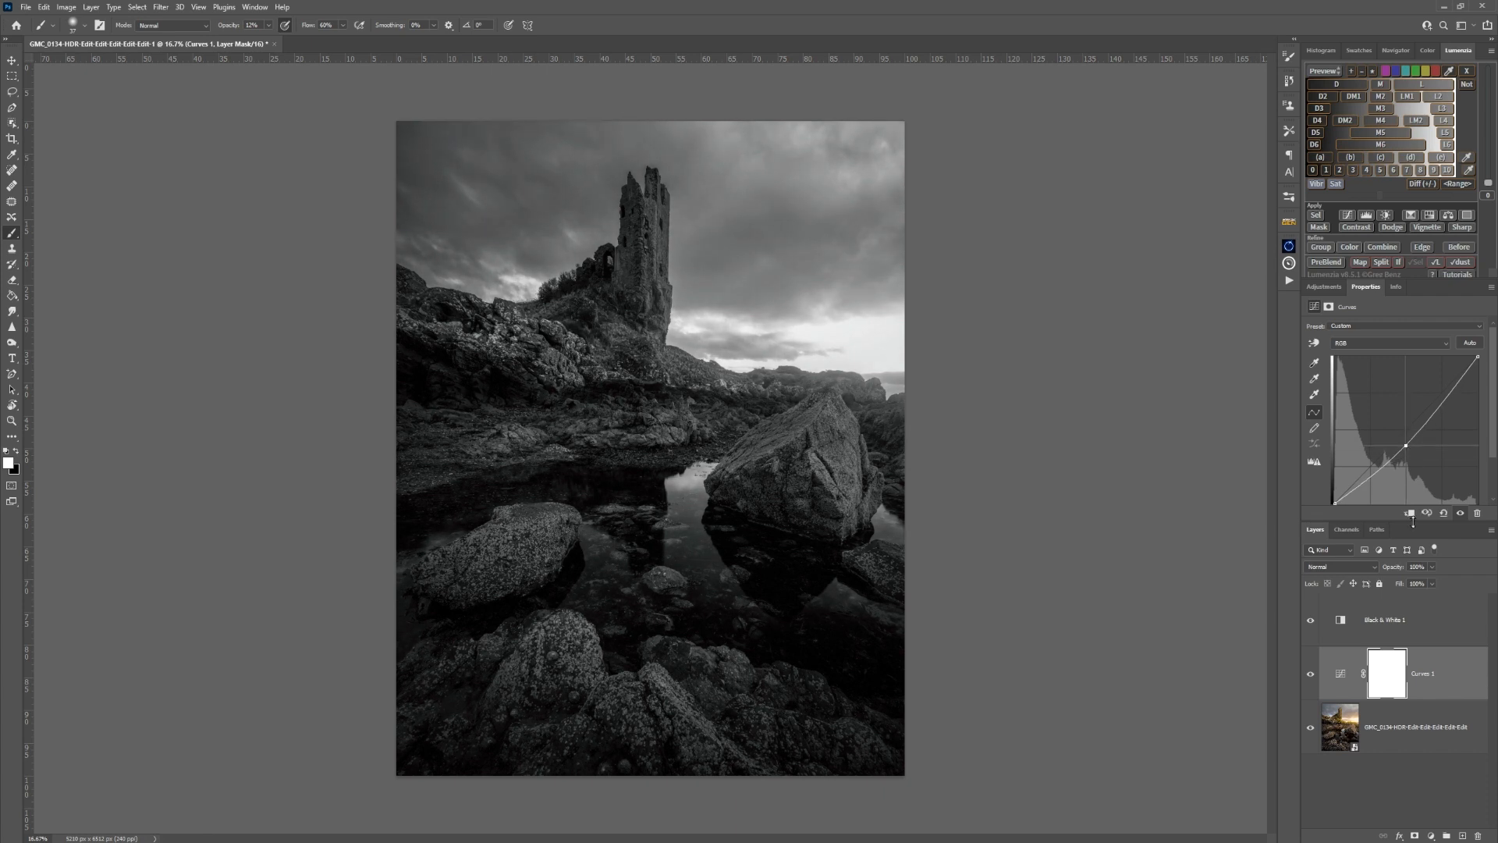
left_click(1395, 687)
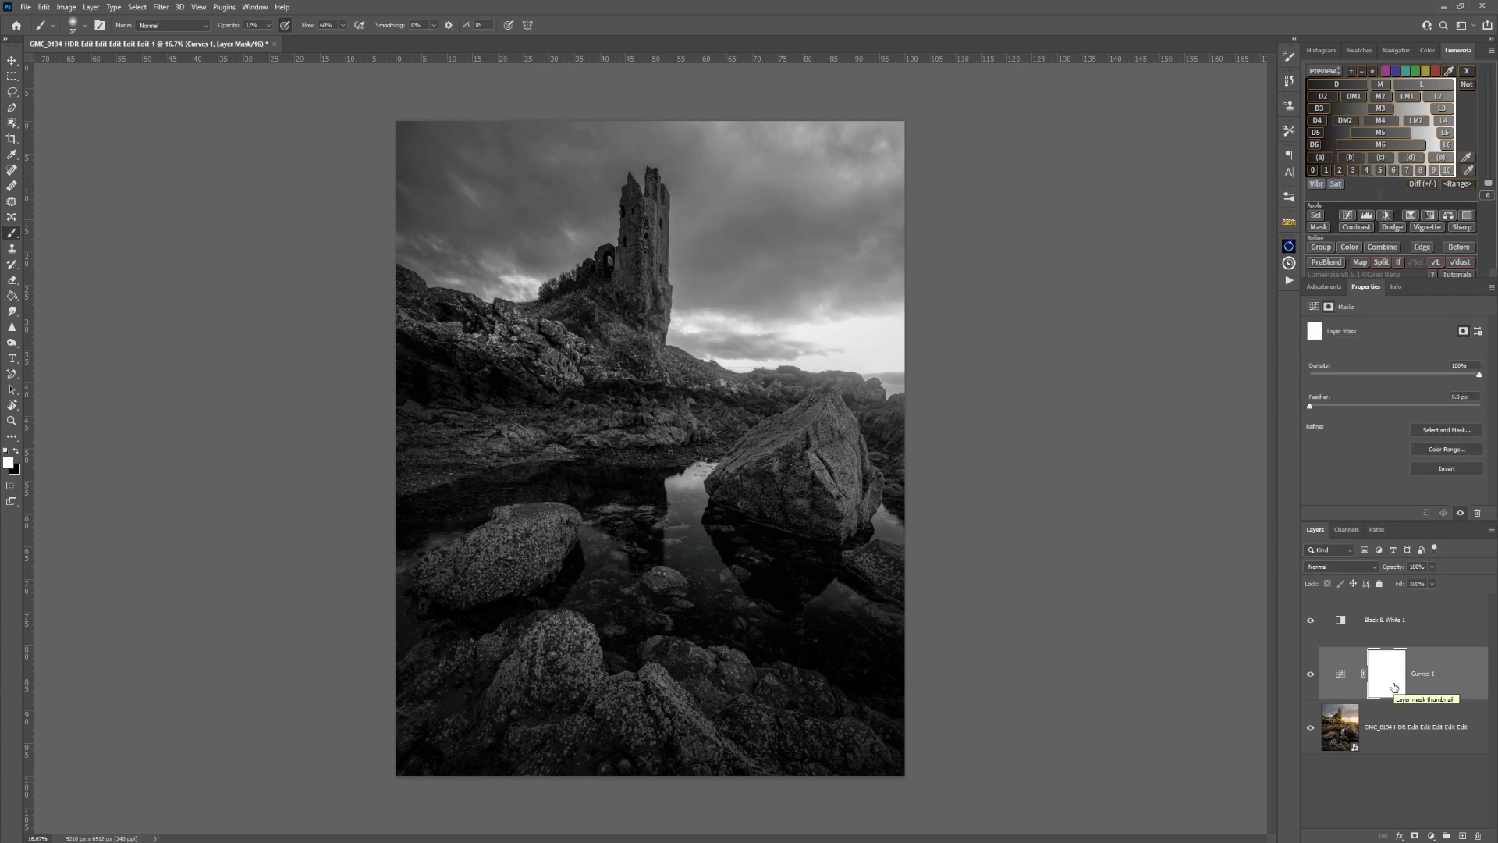
key("ctrl+i")
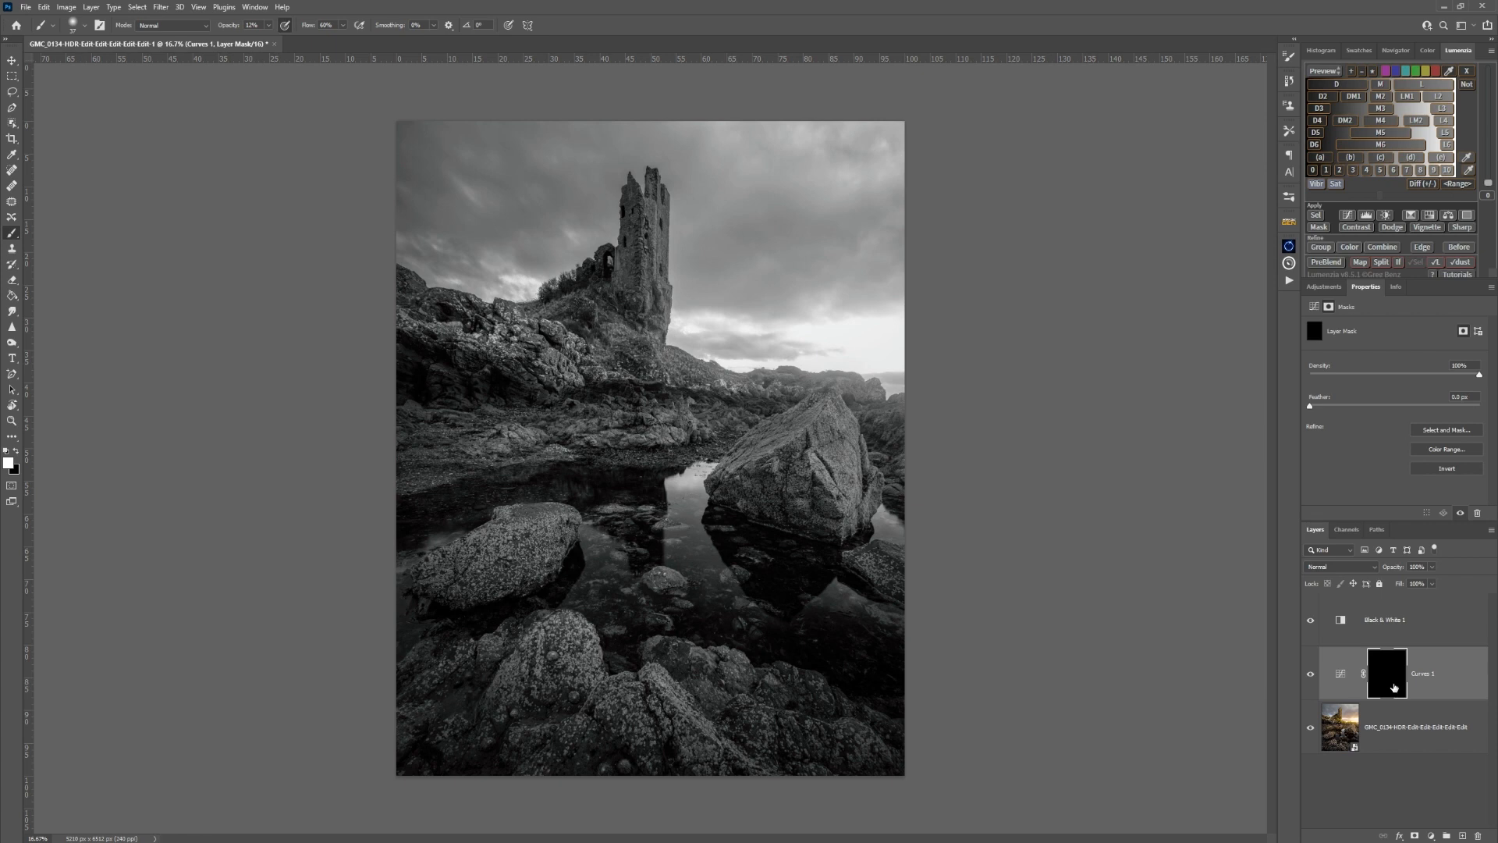
- Add a second Curves layer above the darkening one and raise its midpoint slightly to brighten the image
left_click(1341, 672)
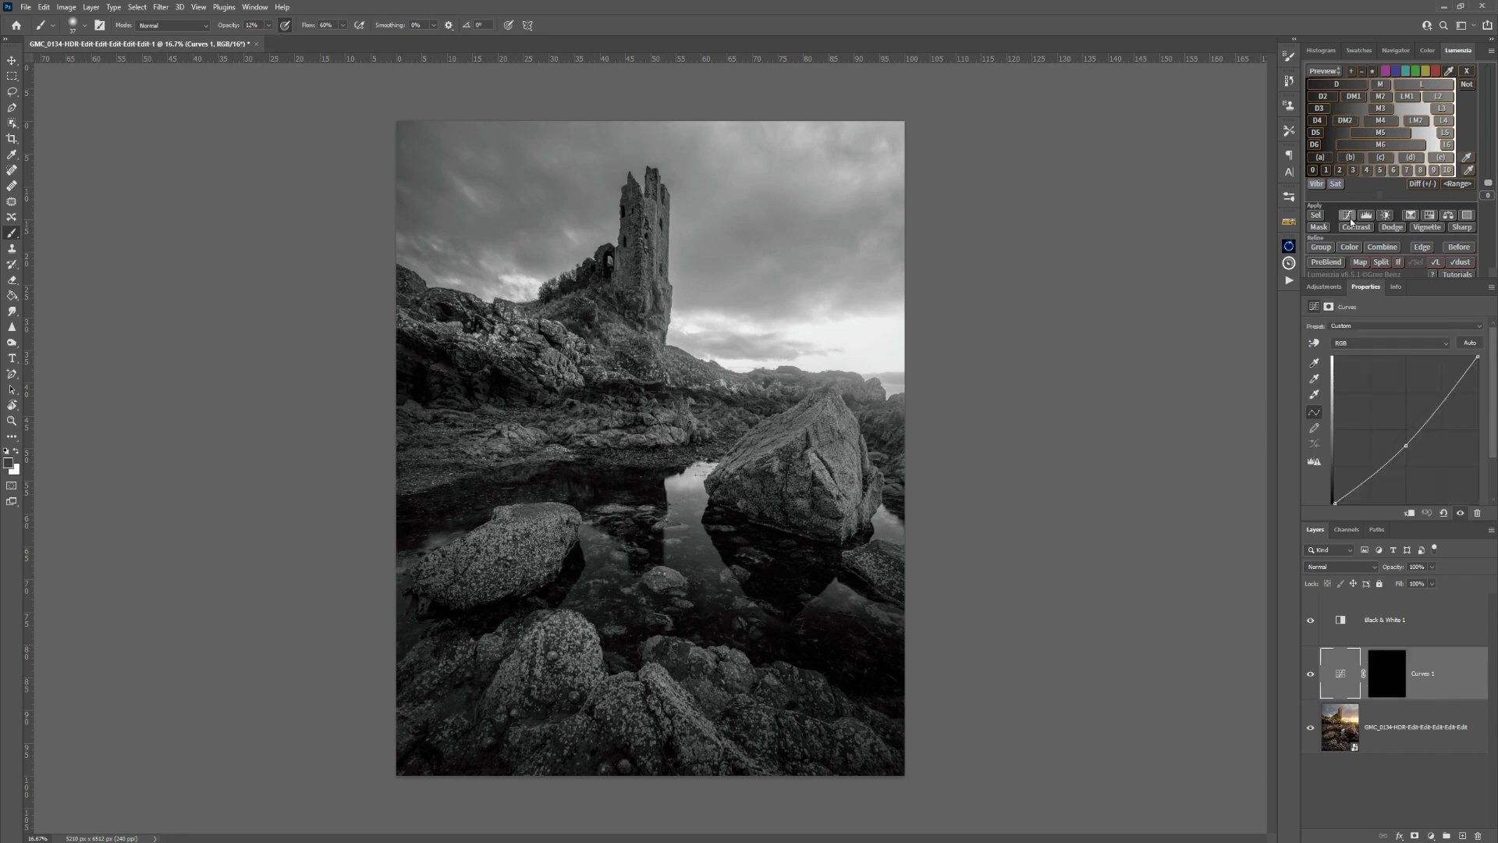
left_click(1325, 288)
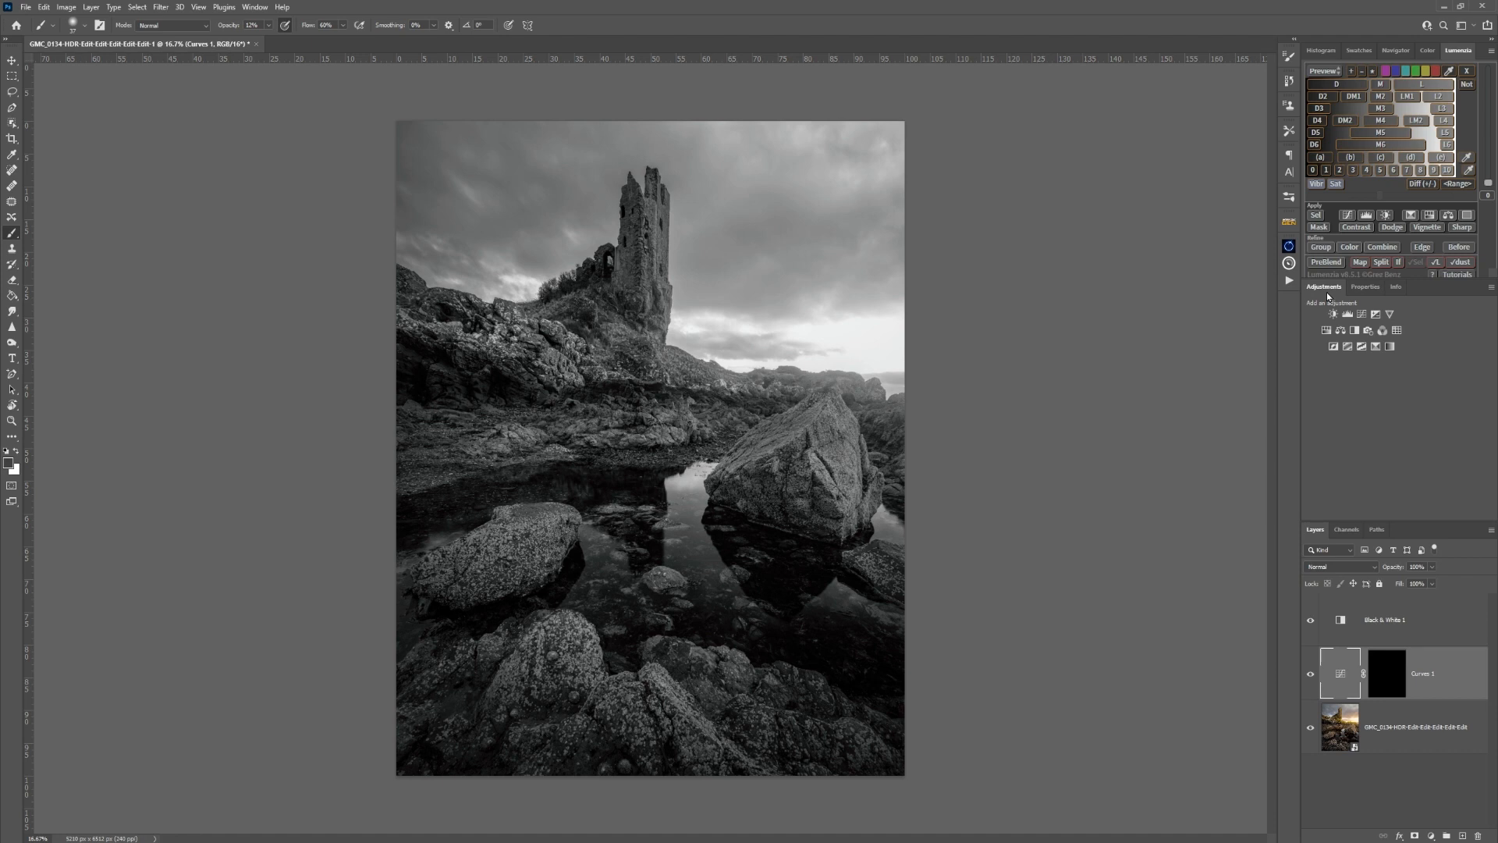
left_click(1361, 315)
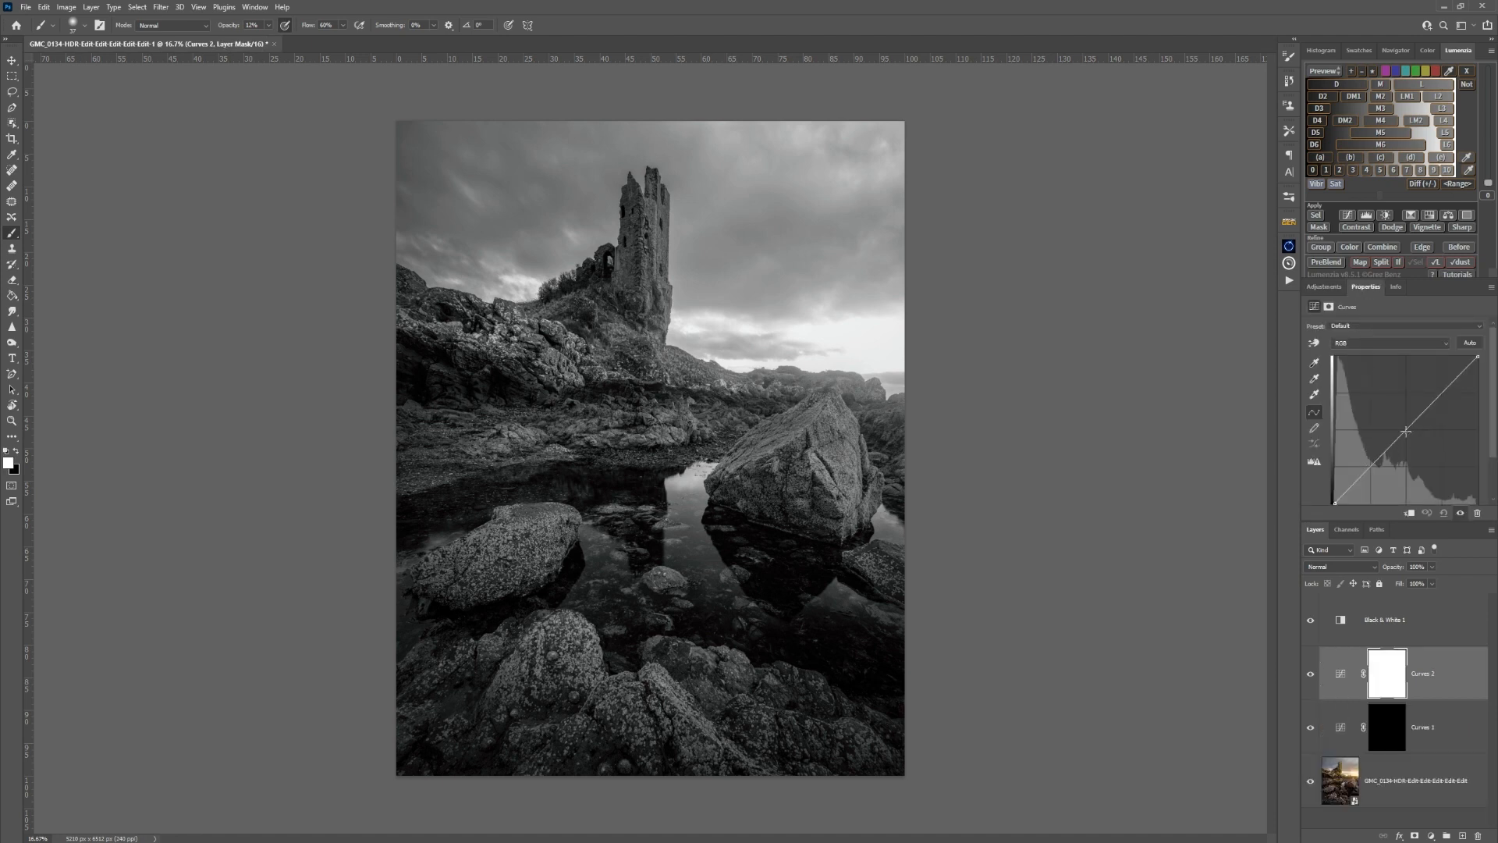
left_click(1405, 429)
left_click_drag(1406, 426, 1406, 420)
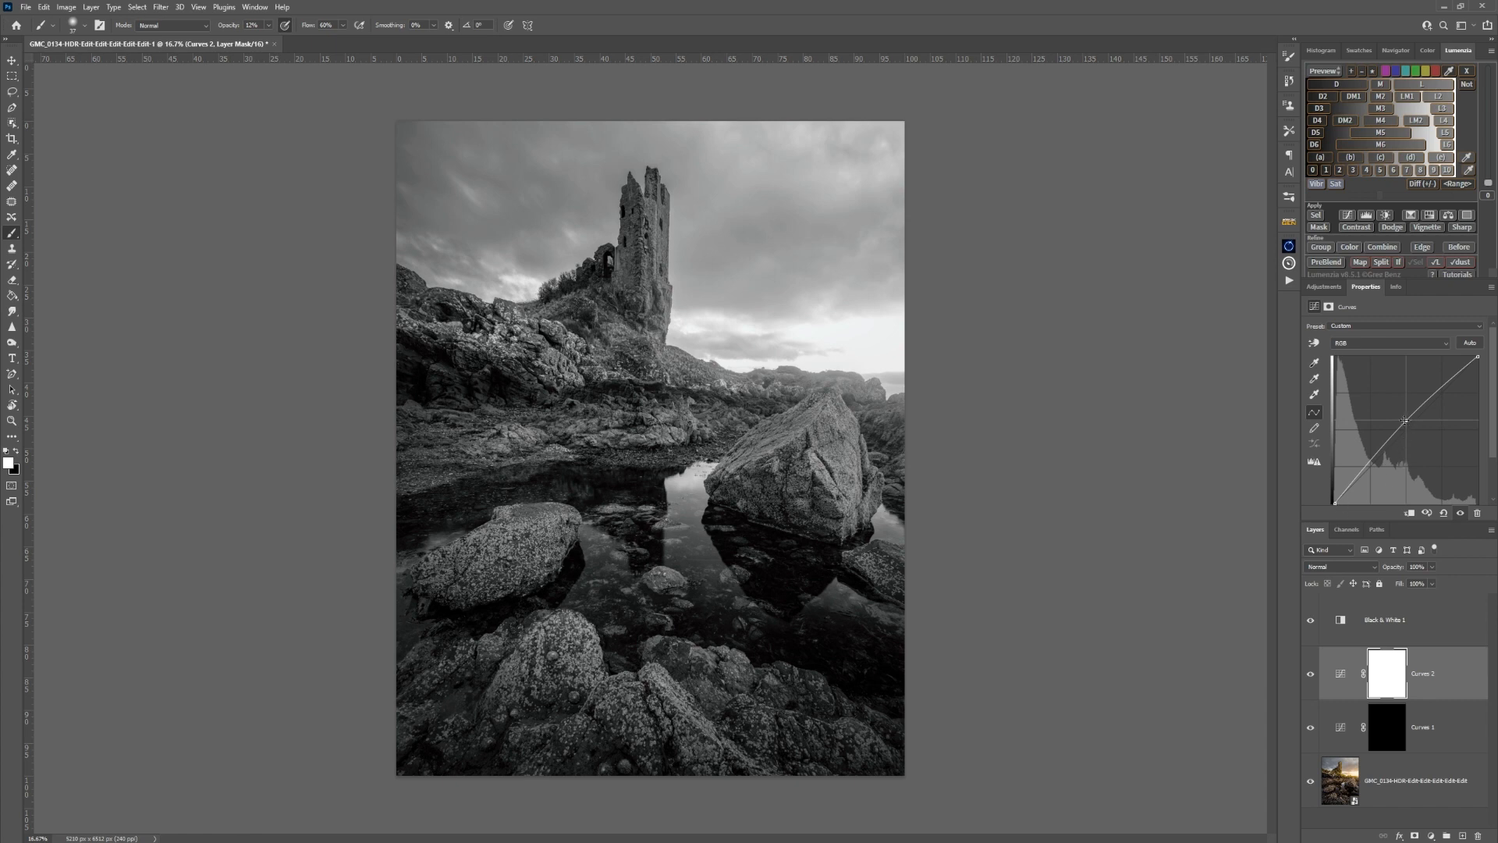
- Raise the midpoint of the brightening Curves layer a little more and invert its mask to black
left_click_drag(1407, 419, 1406, 416)
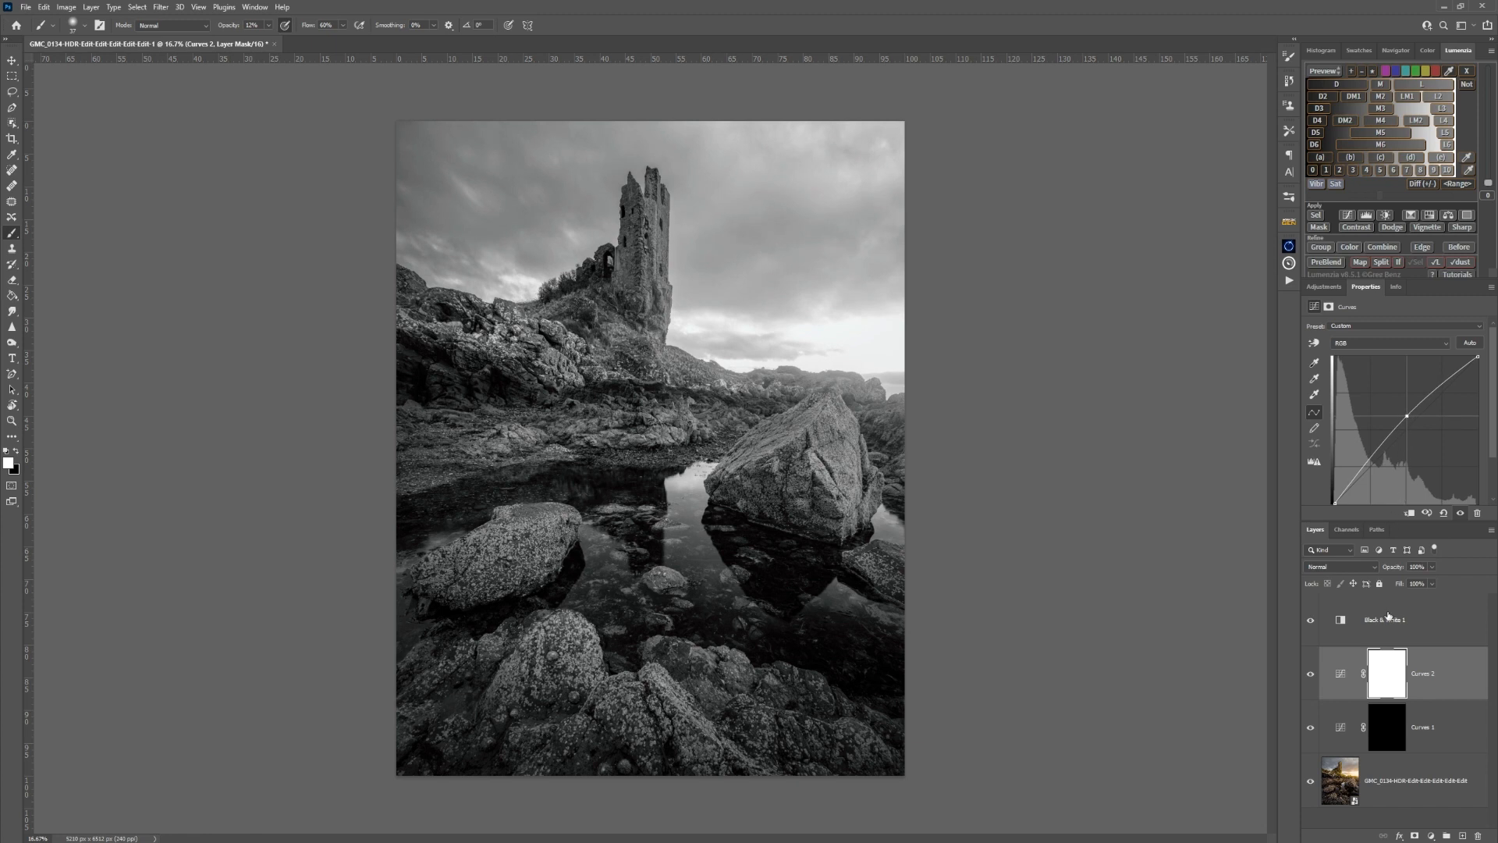
left_click(1393, 681)
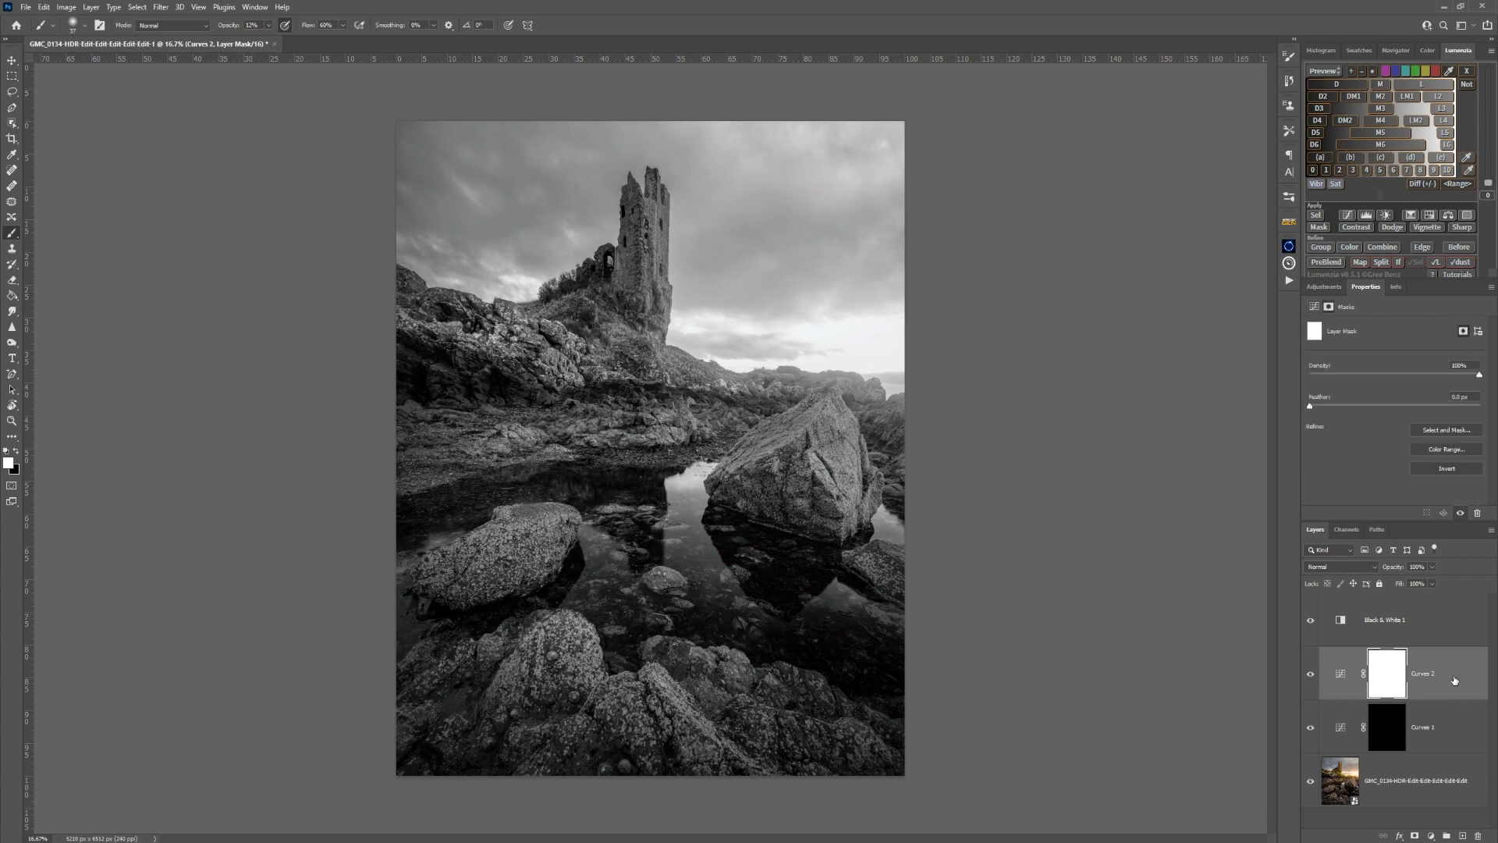
key("ctrl+i")
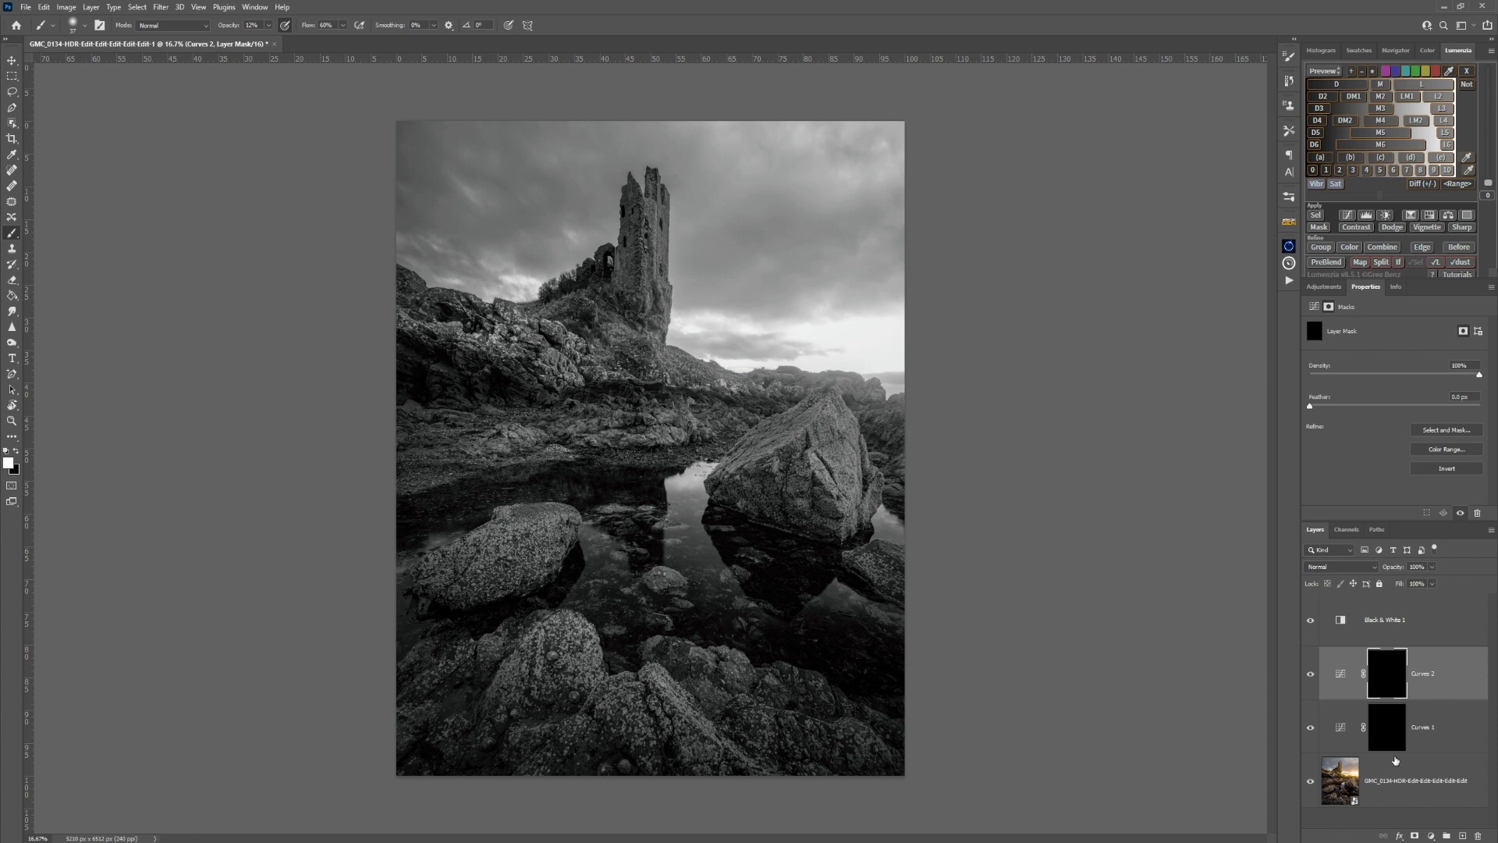
- On the darkening Curves mask, paint white over the large boulder and foreground rocks with a larger brush at higher opacity
left_click(1388, 731)
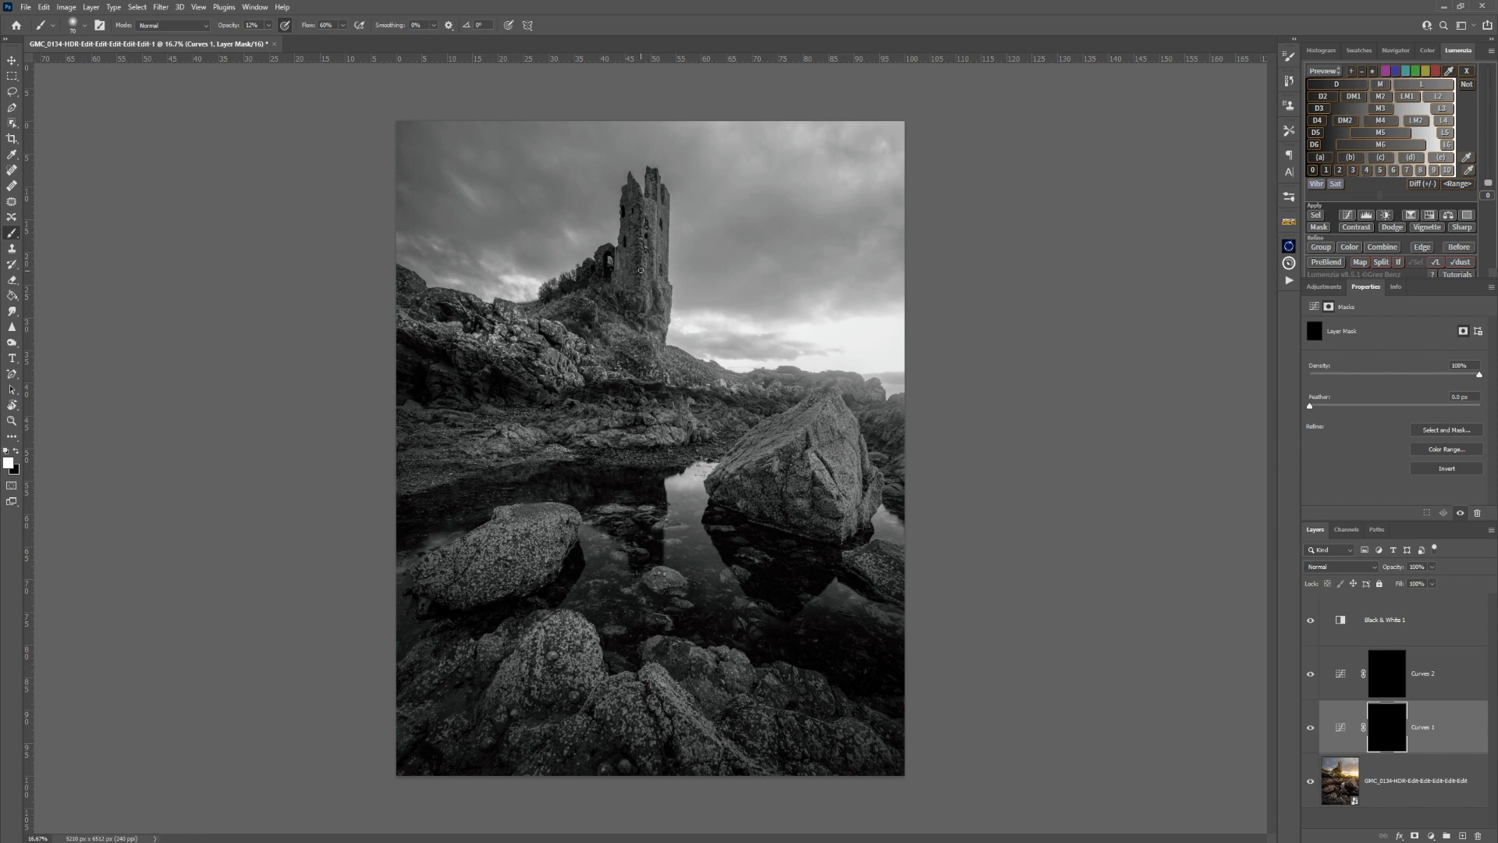
key("bracketright")
key("bracketright")
key("bracketright")
key("bracketright")
key("bracketright")
left_click(268, 26)
left_click(280, 40)
left_click_drag(779, 515, 818, 507)
mouse_move(546, 531)
left_mouse_down()
mouse_move(466, 596)
mouse_move(531, 546)
left_mouse_up()
mouse_move(551, 711)
left_mouse_down()
mouse_move(499, 694)
mouse_move(576, 732)
left_mouse_up()
- Select both Curves layers and put them together in a layer group
left_click(1395, 685)
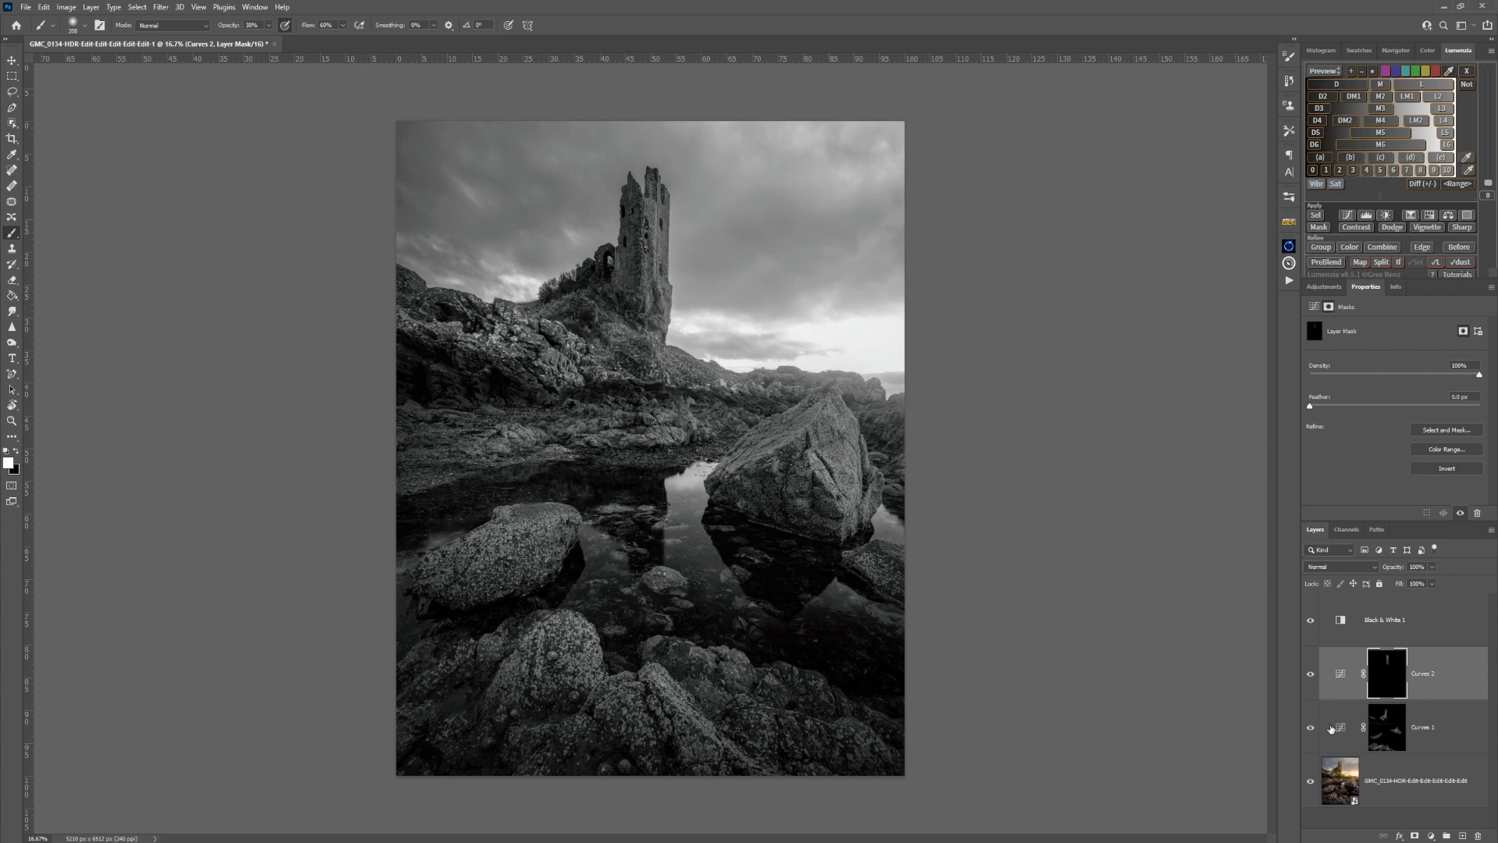
left_click(1456, 750)
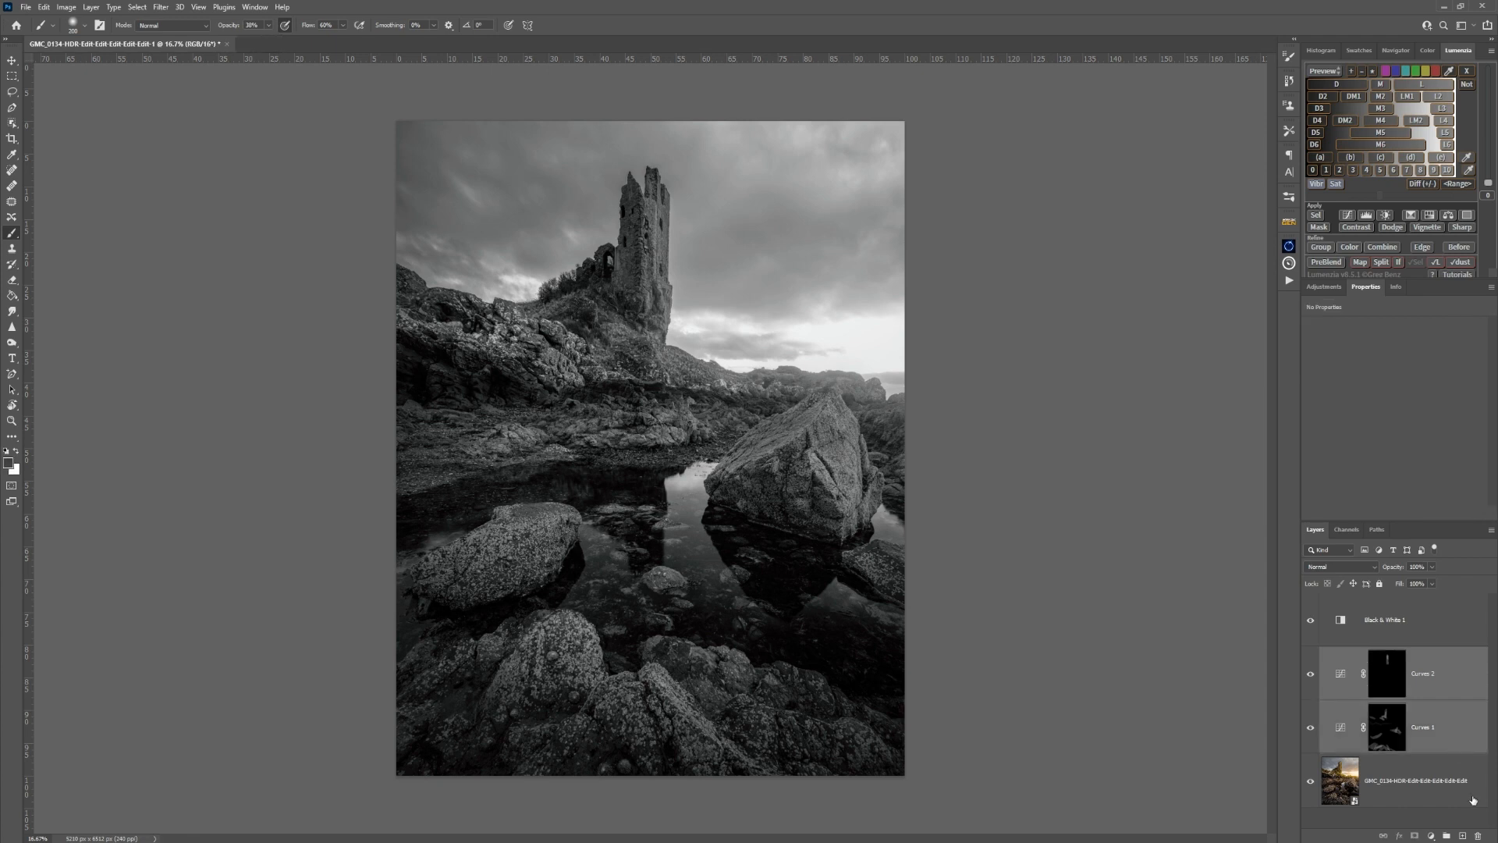
left_click(1444, 834)
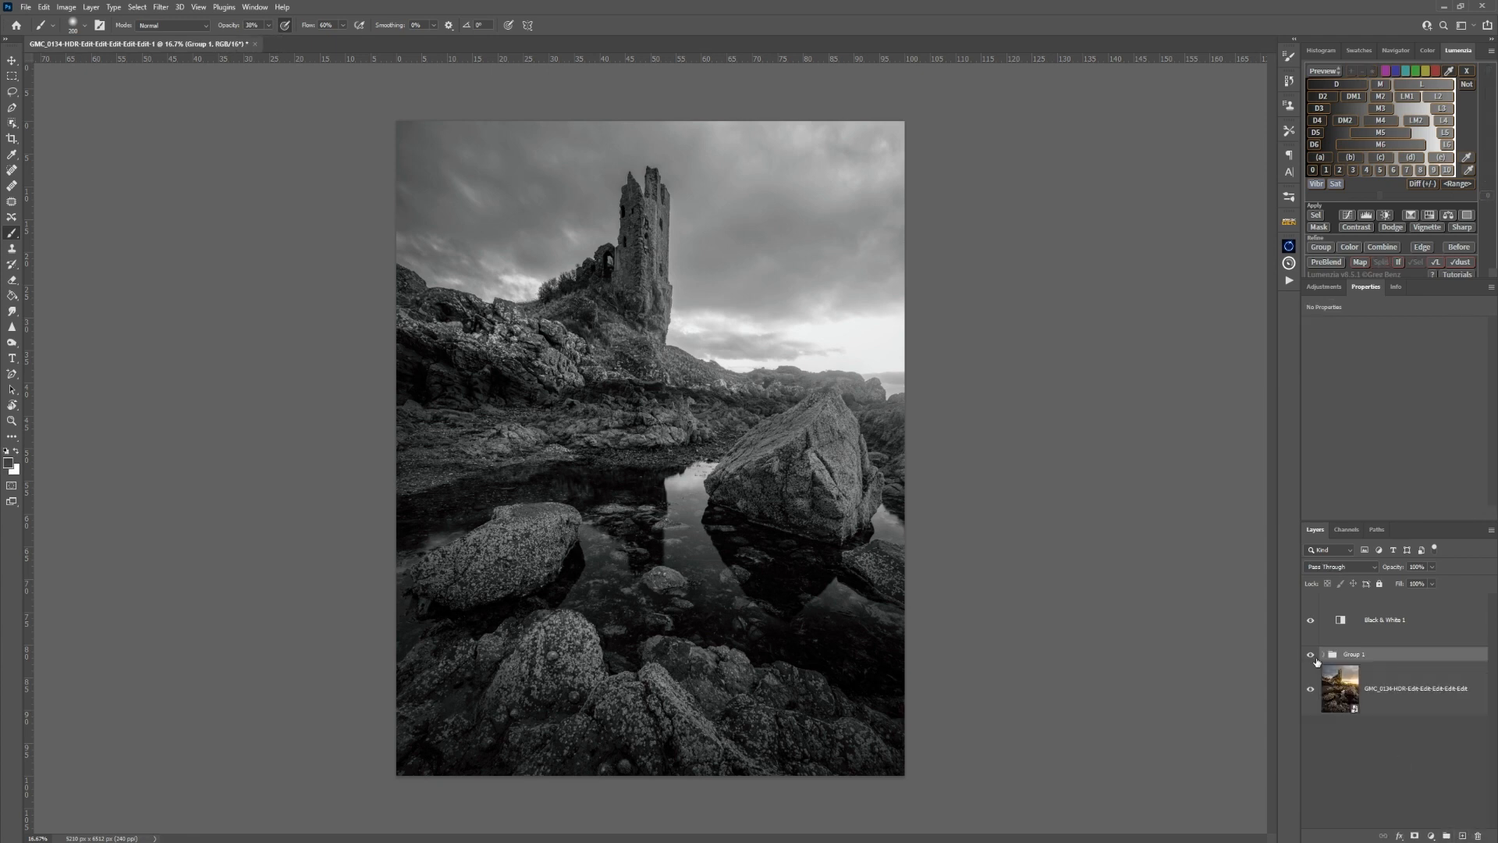
- Compare the image with and without the grouped Curves adjustments
left_click(1310, 655)
left_click(1310, 656)
left_click(1310, 655)
left_click(1310, 656)
left_click(1310, 656)
left_click(1310, 656)
- Expand the group and paint white on the darkening Curves mask over the castle and middle-ground rocks with a larger brush
left_click(1323, 655)
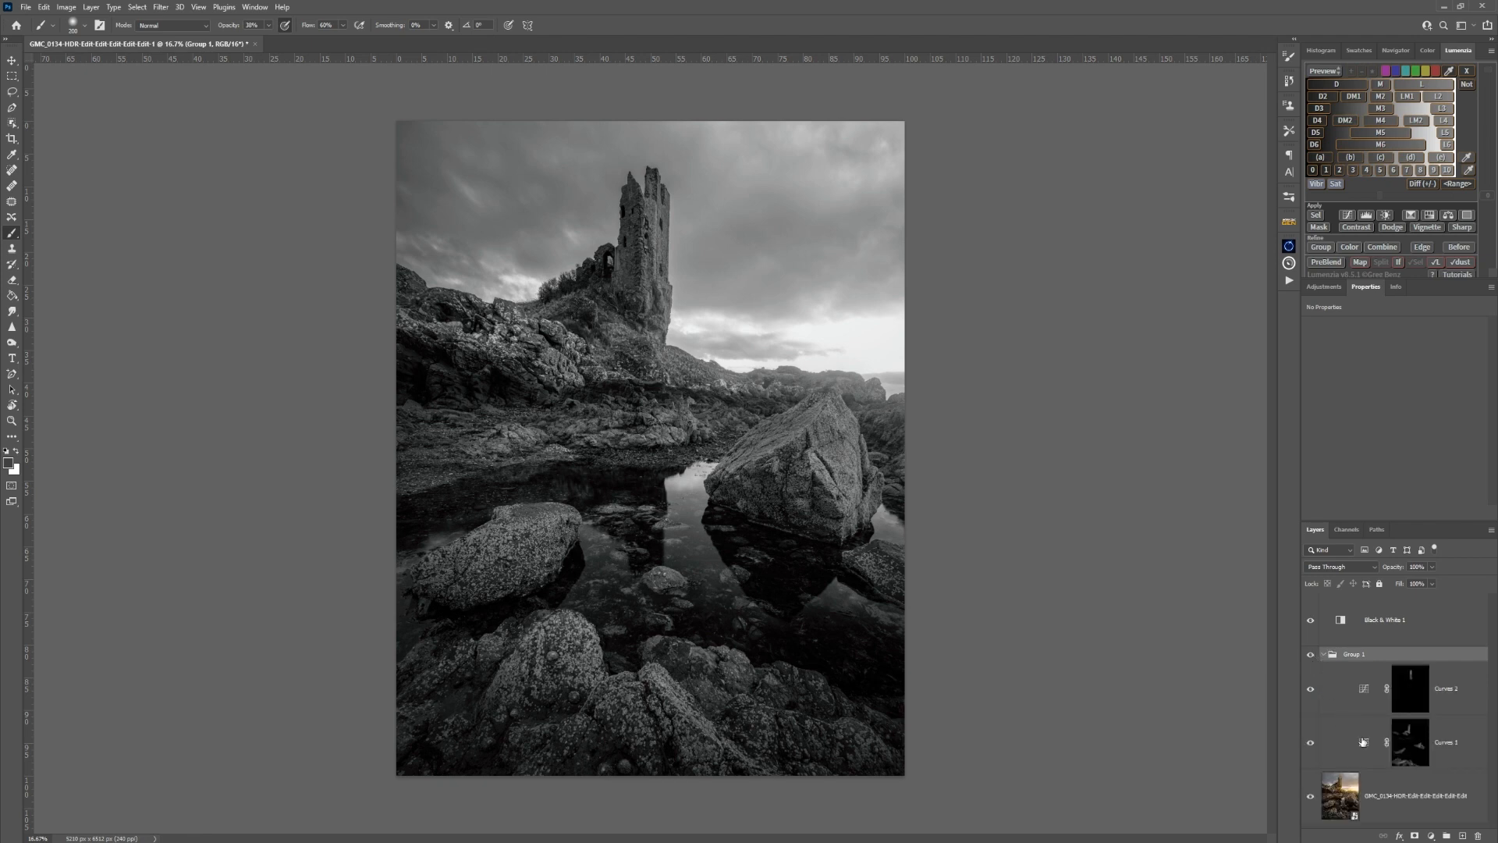
left_click(1411, 745)
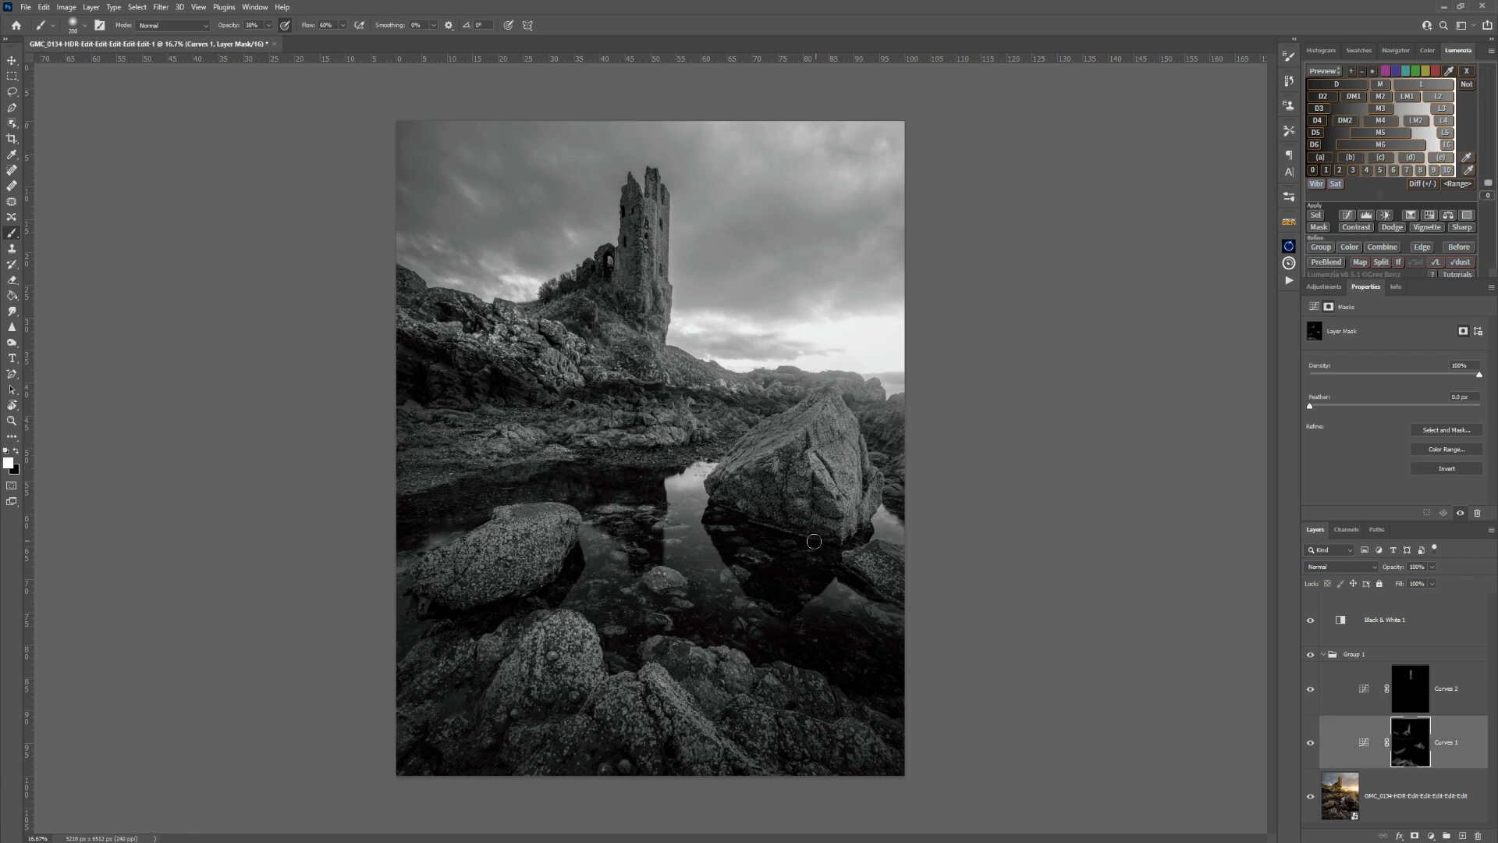
key("bracketright")
key("bracketright")
key("bracketright")
key("bracketright")
left_click_drag(626, 303, 626, 258)
mouse_move(663, 429)
left_mouse_down()
mouse_move(757, 437)
mouse_move(851, 499)
left_mouse_up()
- Enlarge the brush further and darken the sky on both sides of the castle through the same mask
key("bracketright")
key("bracketright")
key("bracketright")
key("bracketright")
left_click_drag(461, 156, 530, 176)
left_click_drag(812, 242, 826, 327)
- Paint white on the brightening Curves mask with a much smaller brush to lighten parts of the large boulder
left_click(1410, 688)
key("bracketleft")
key("bracketleft")
key("bracketleft")
key("bracketleft")
key("bracketleft")
key("bracketleft")
key("bracketleft")
key("bracketleft")
key("bracketleft")
key("bracketleft")
key("bracketleft")
left_click_drag(812, 414, 847, 492)
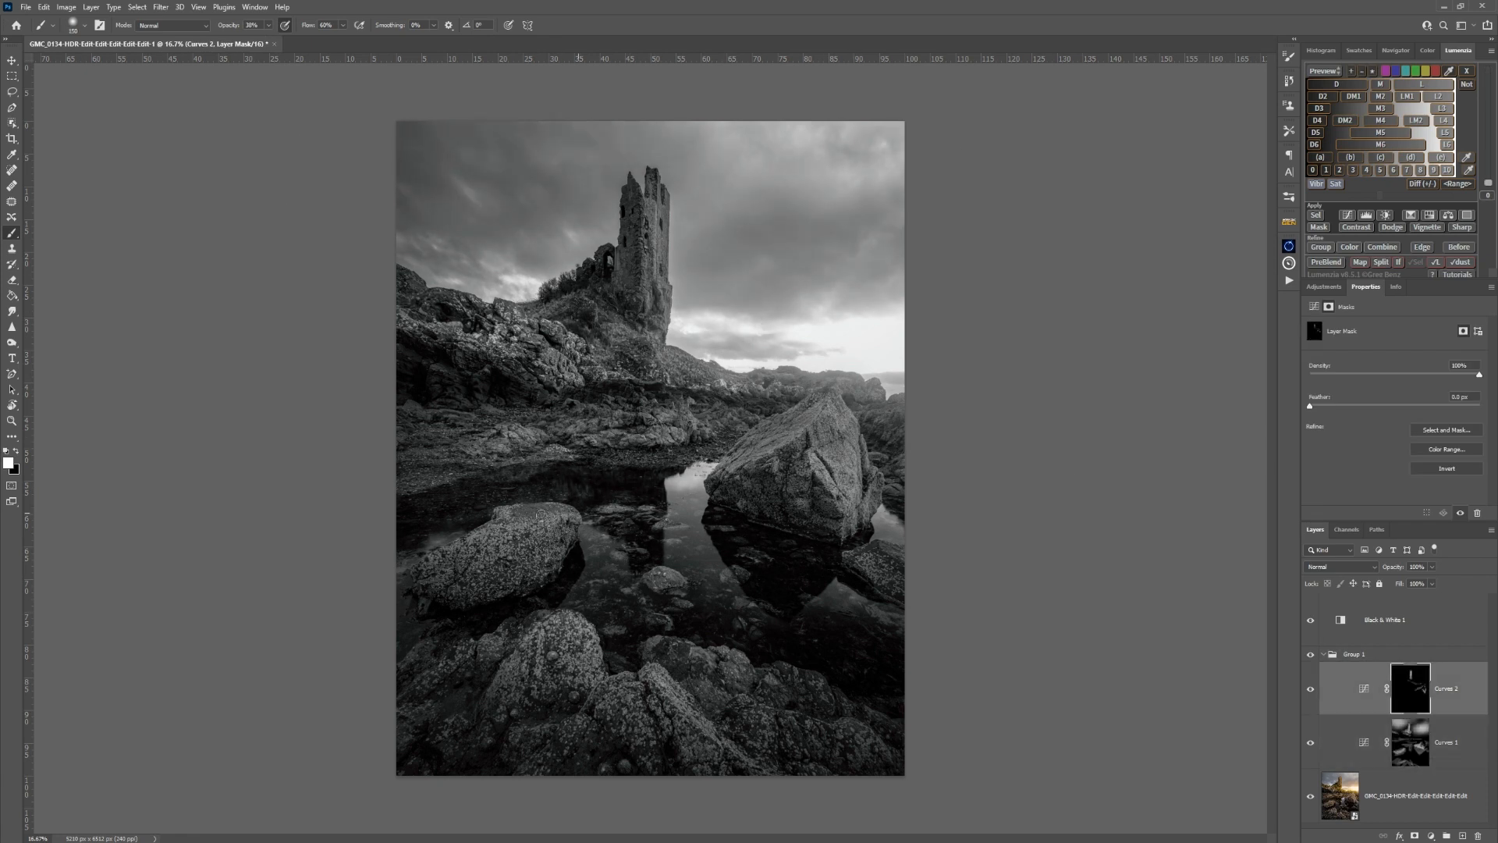
- Lower the darkening curve's midpoint slightly and raise the brightening curve's midpoint slightly to strengthen both effects
left_click(1320, 657)
left_click(1323, 656)
left_click(1323, 656)
left_click(1364, 742)
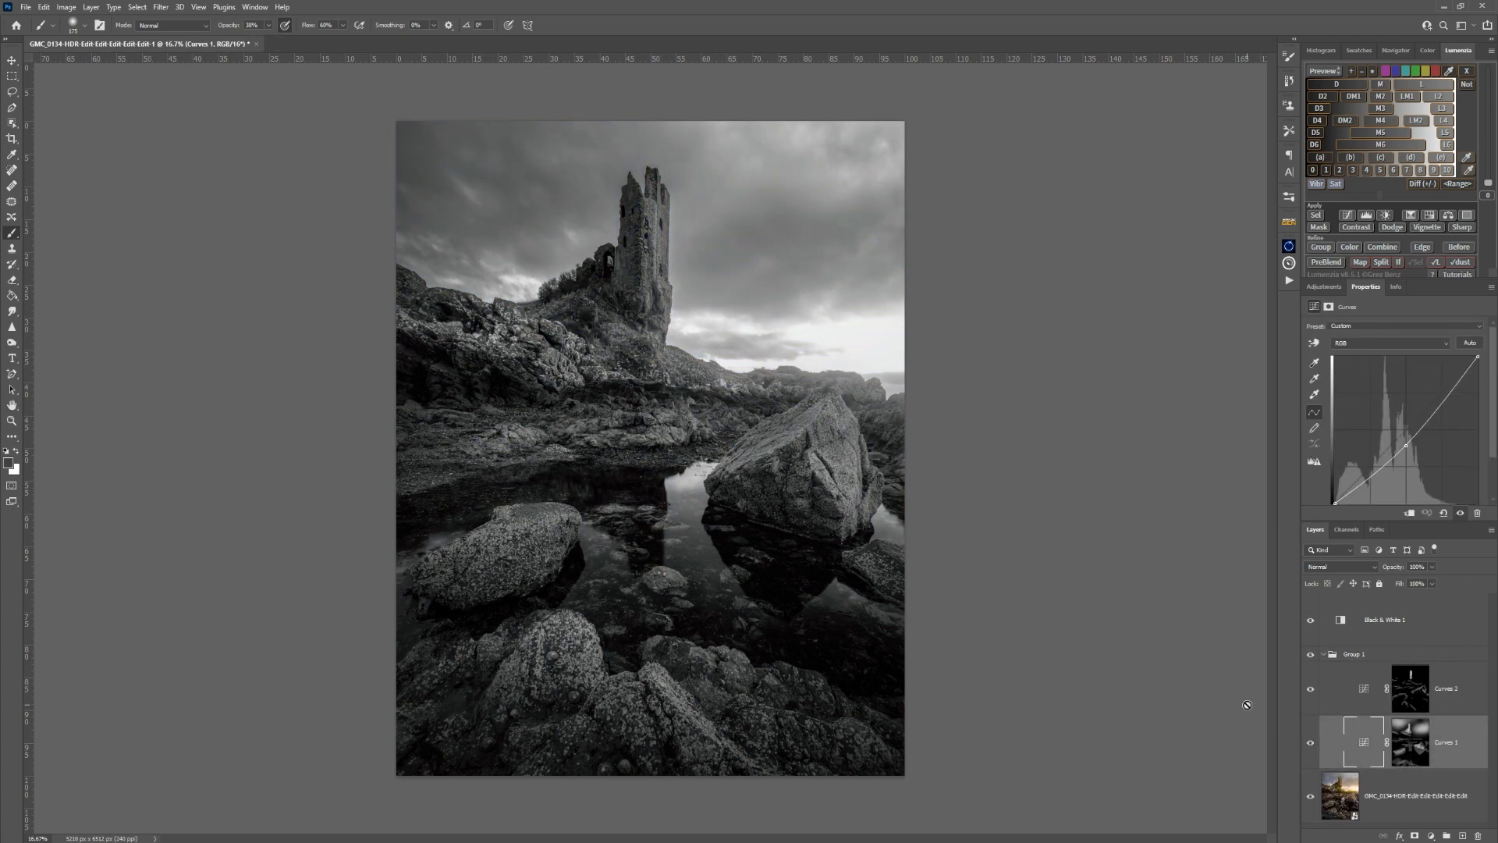
left_click(1364, 745)
left_click(1405, 445)
left_click_drag(1406, 446, 1406, 449)
left_click(1370, 692)
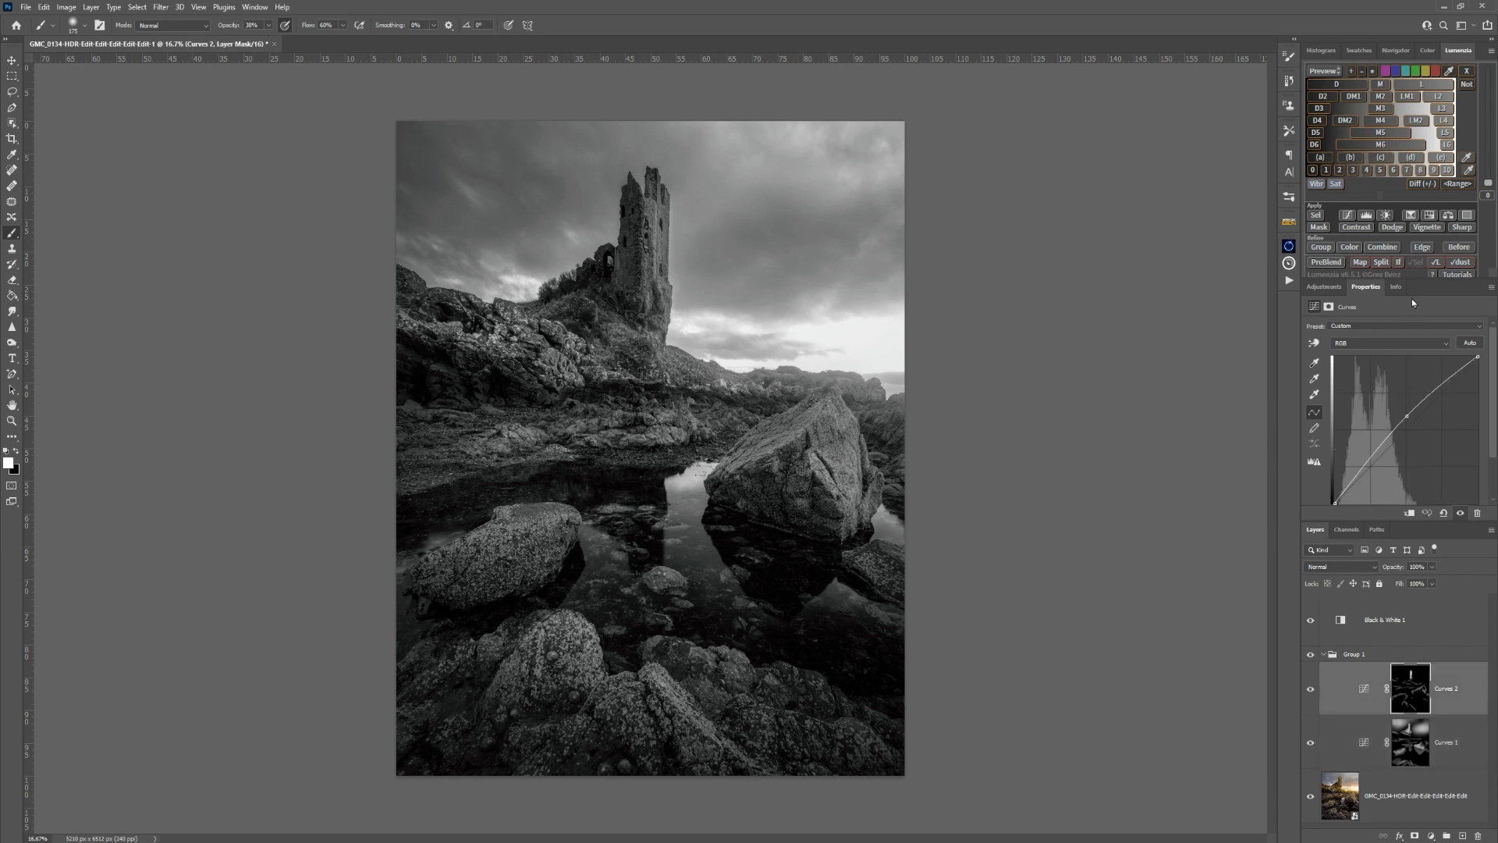
left_click_drag(1407, 416, 1402, 409)
- Rename the brightening Curves layer as Dodge and the darkening Curves layer as Burn
double_click(1449, 687)
double_click(1449, 687)
type("Dodge")
left_click(1453, 744)
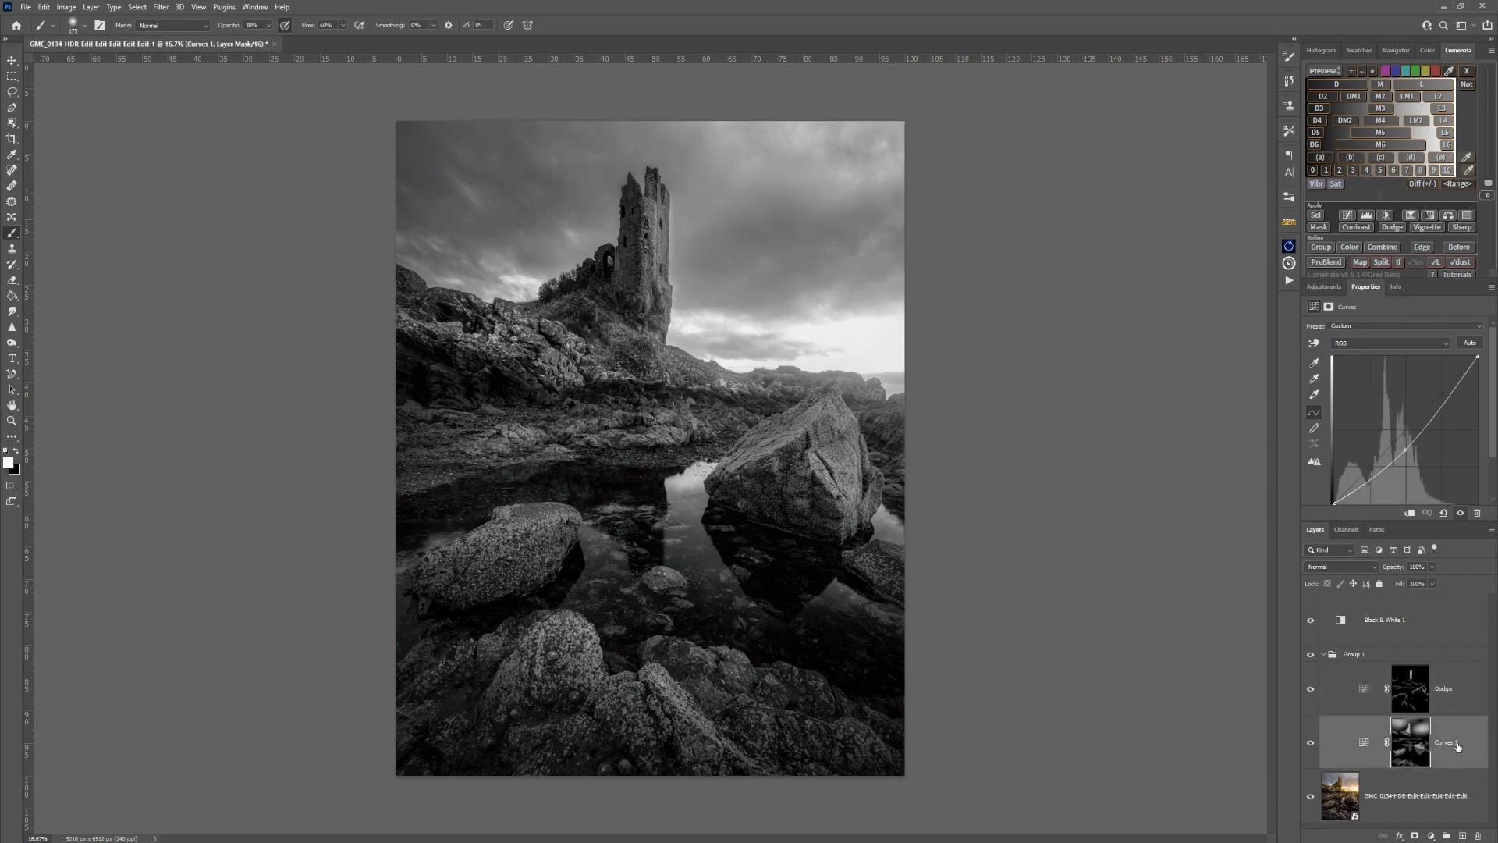
double_click(1455, 745)
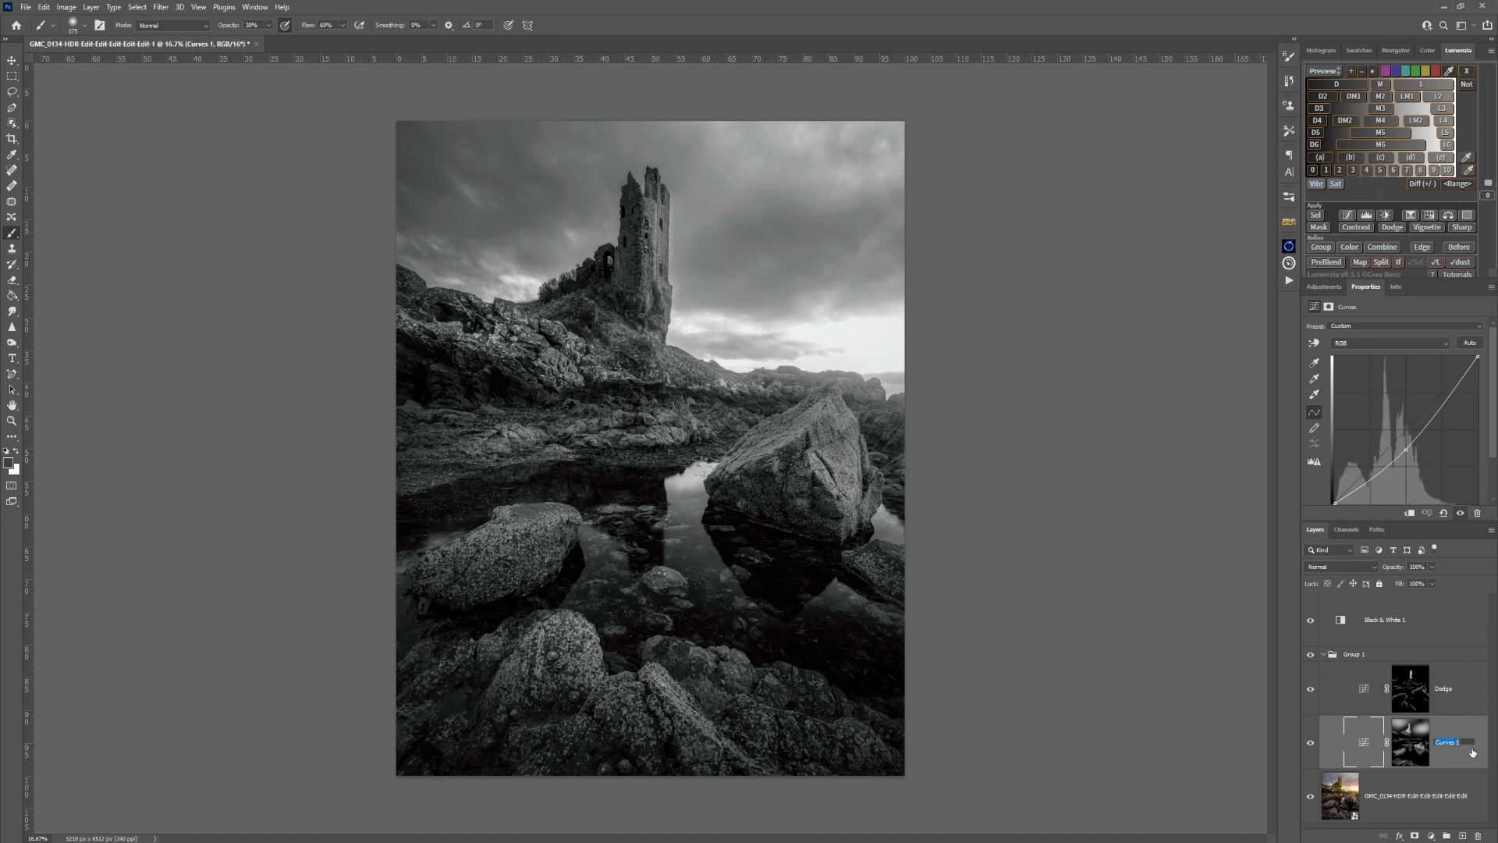
type("Burn")
left_click(1484, 696)
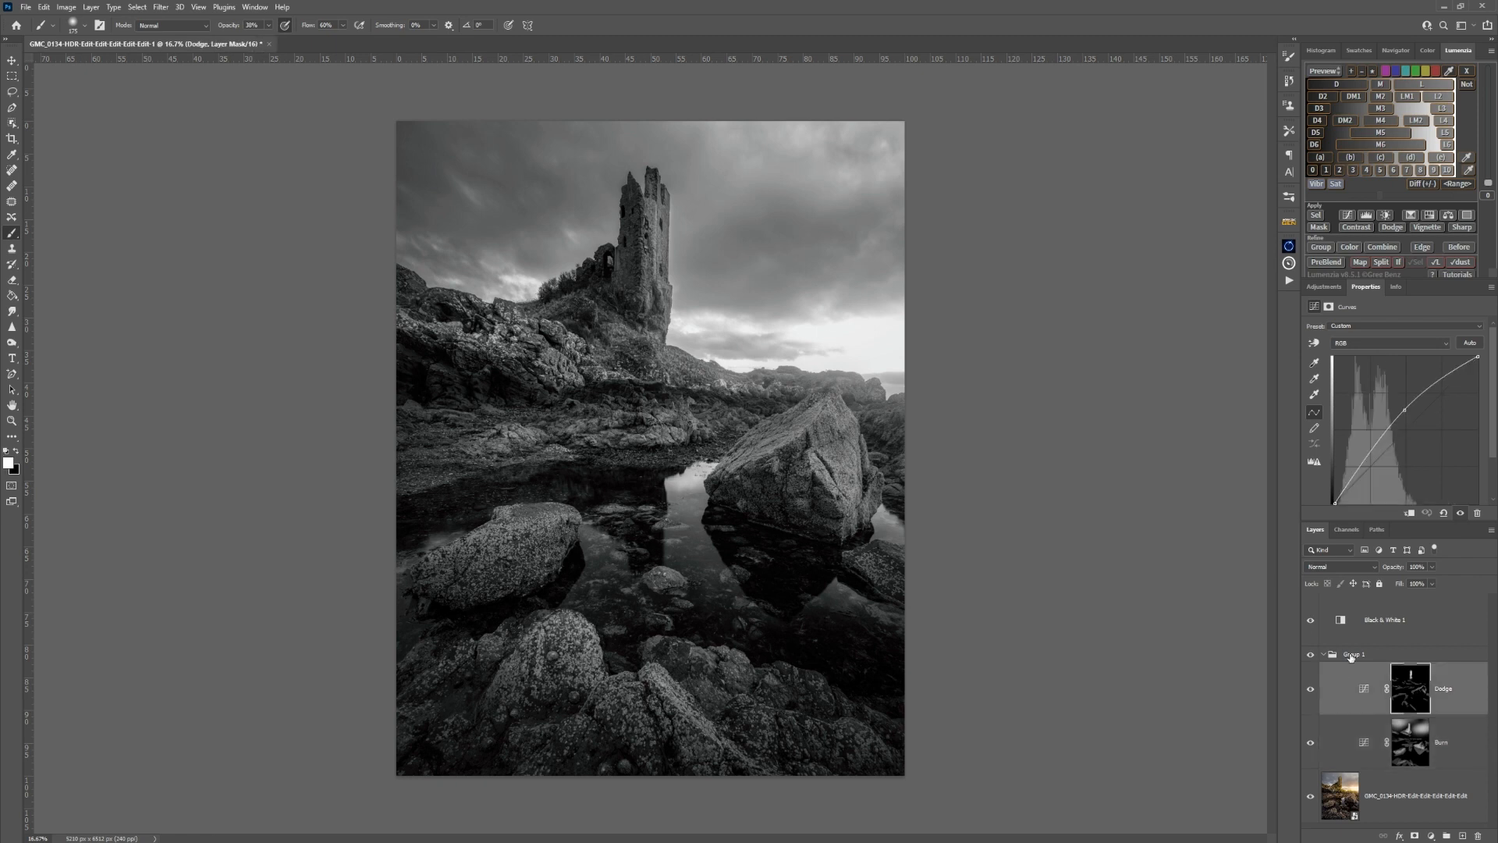
- Compare the colour photo with and without the dodge and burn group, and check it against the black-and-white version
left_click(1311, 620)
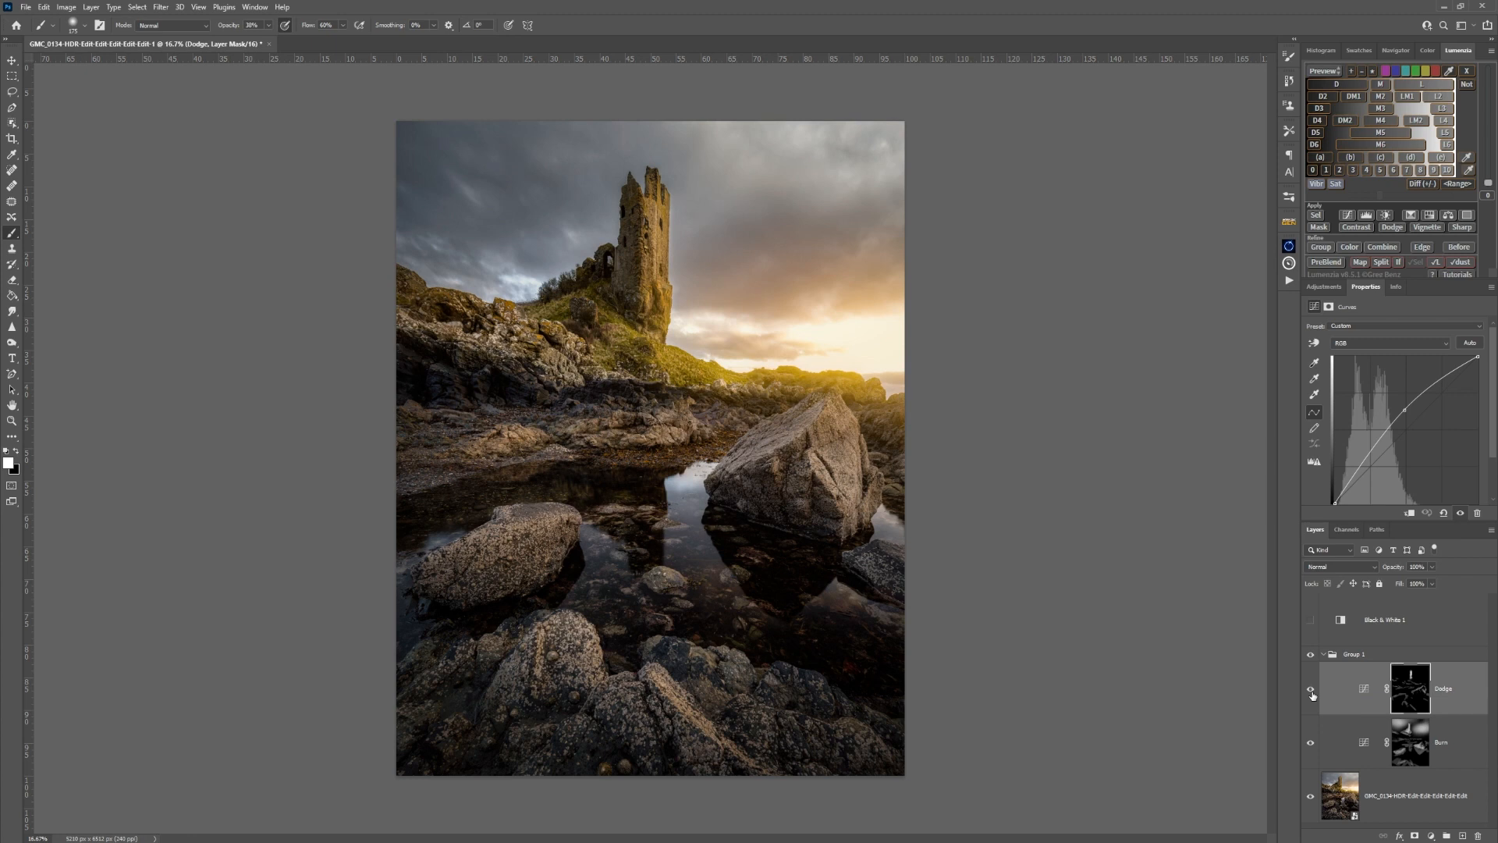
left_click(1323, 654)
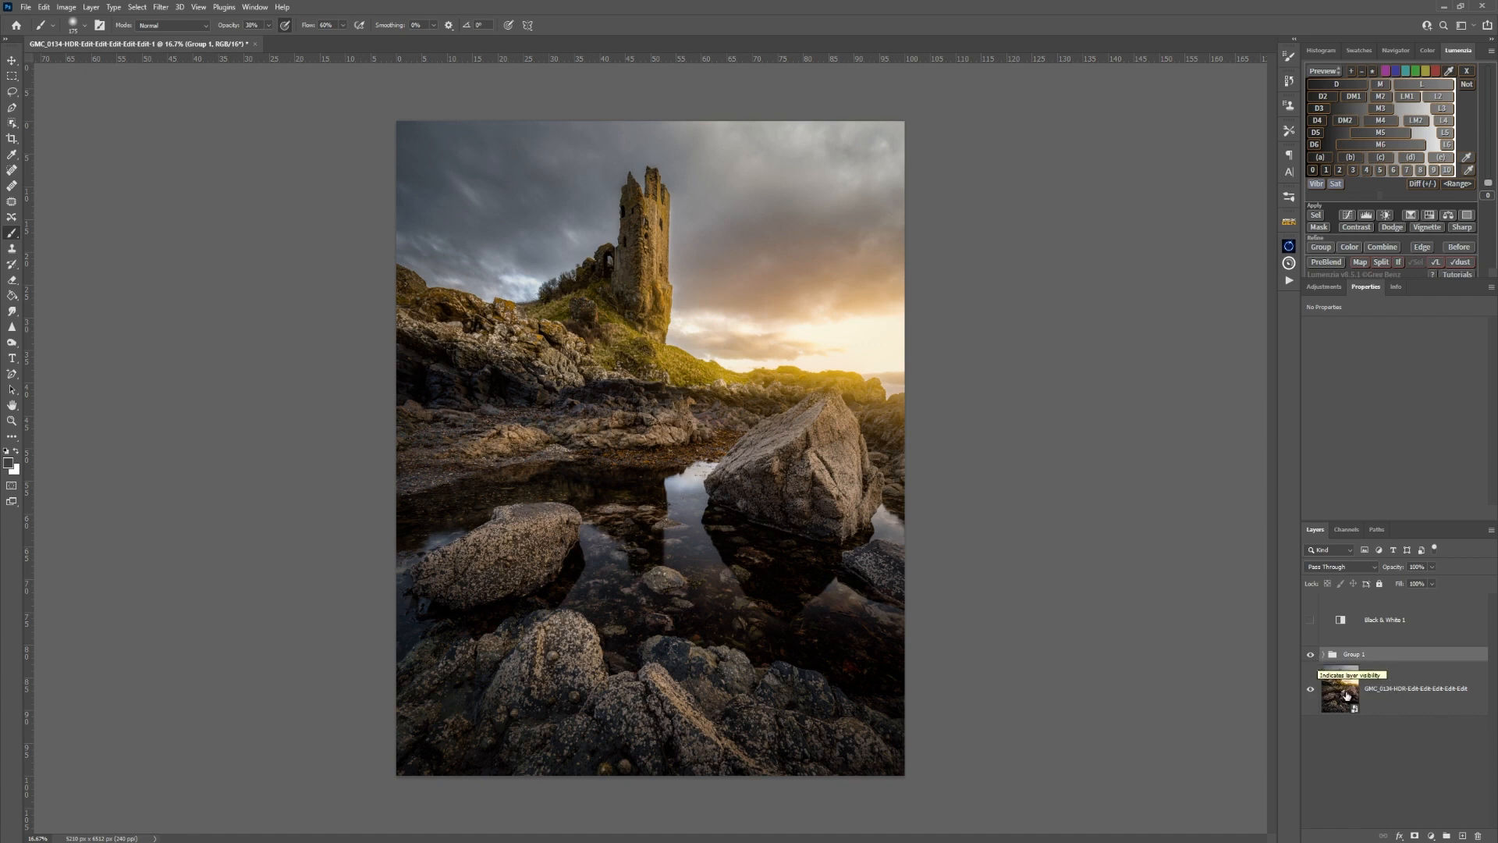
left_click(1311, 656)
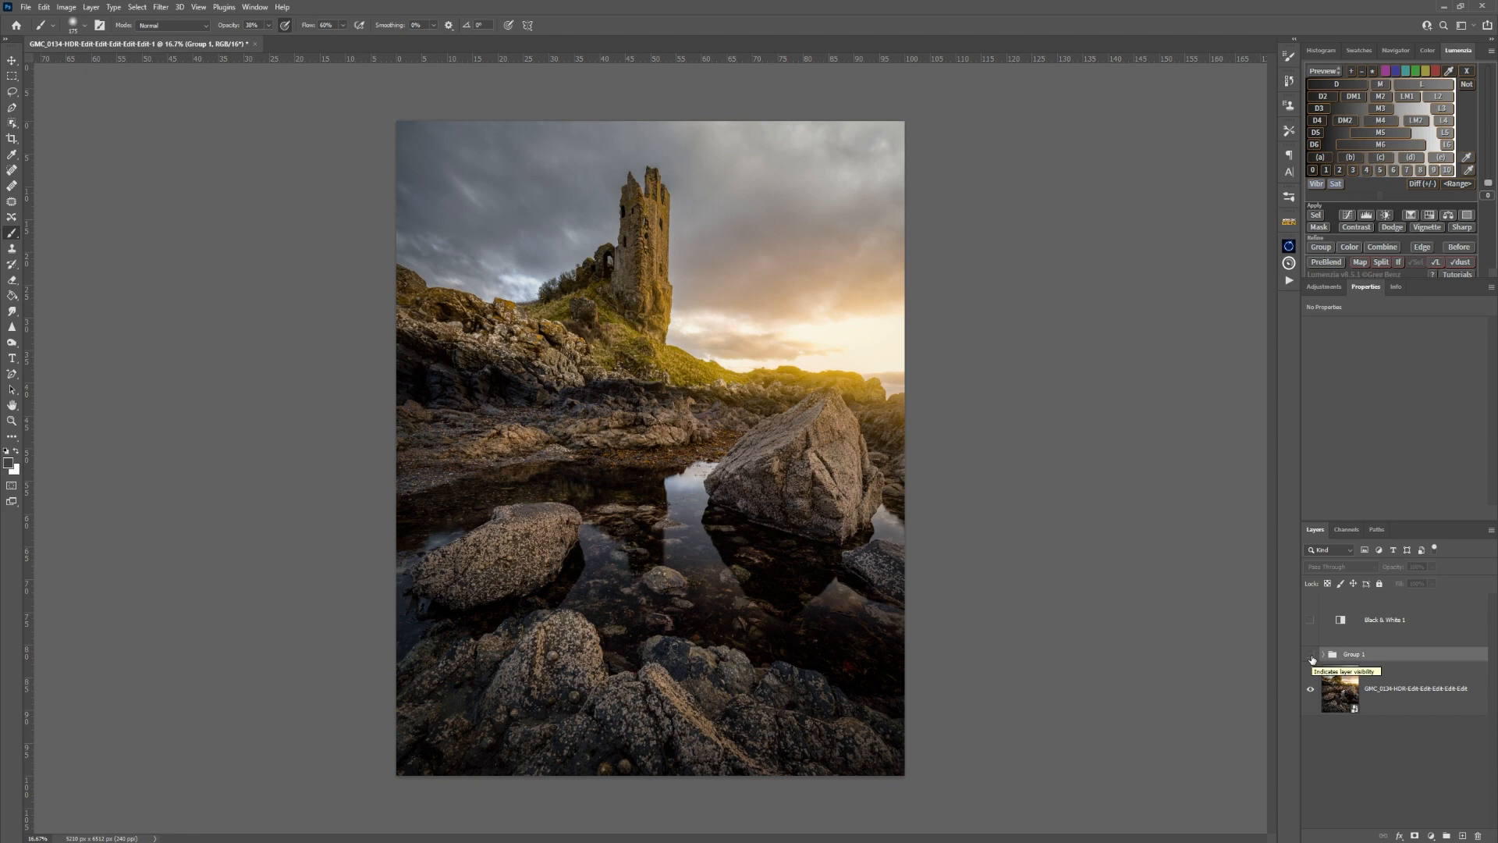
left_click(1310, 655)
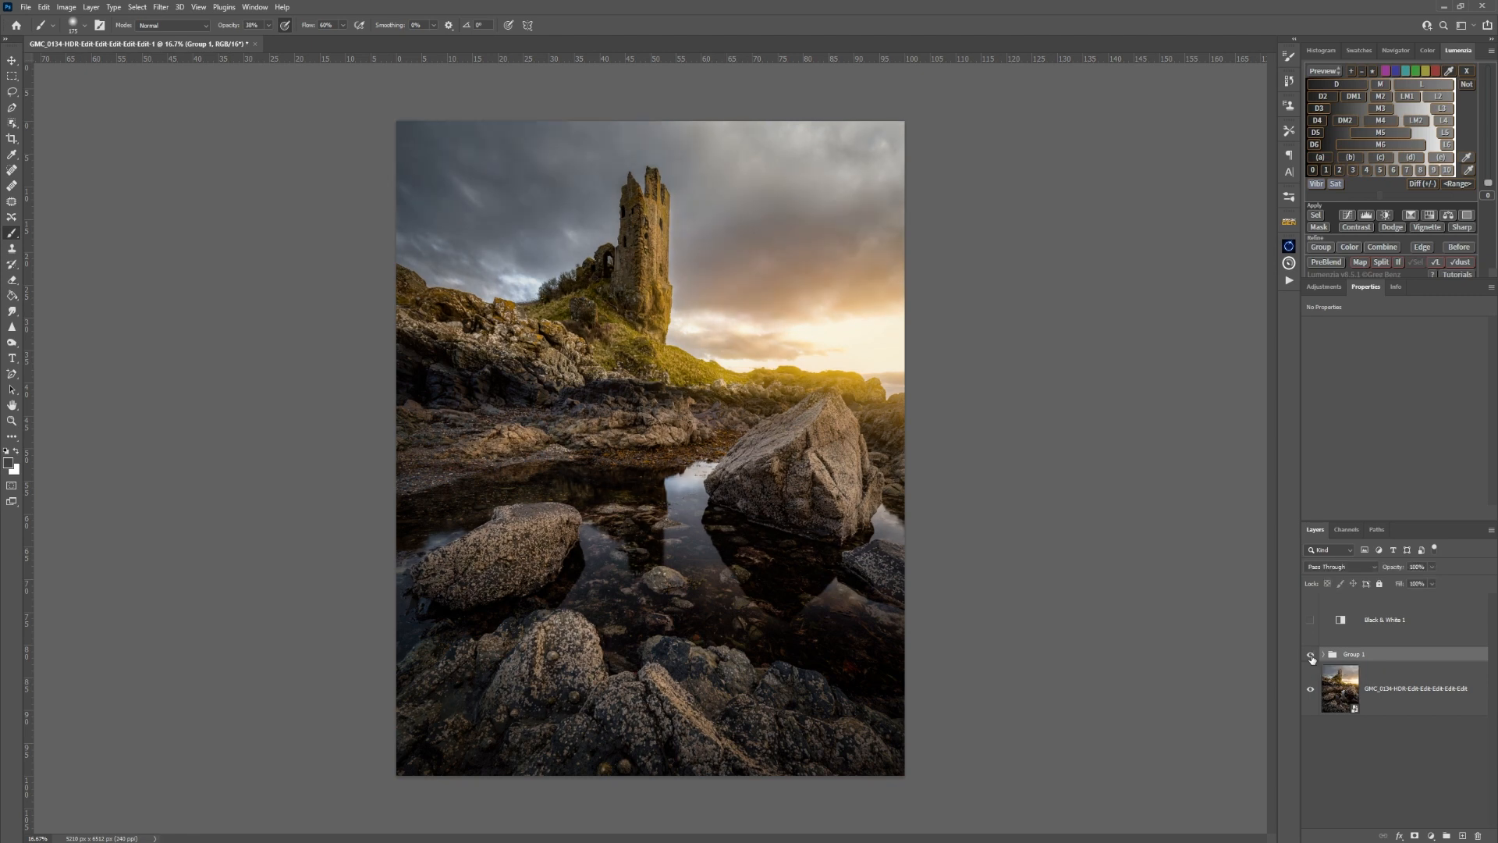
left_click(1311, 655)
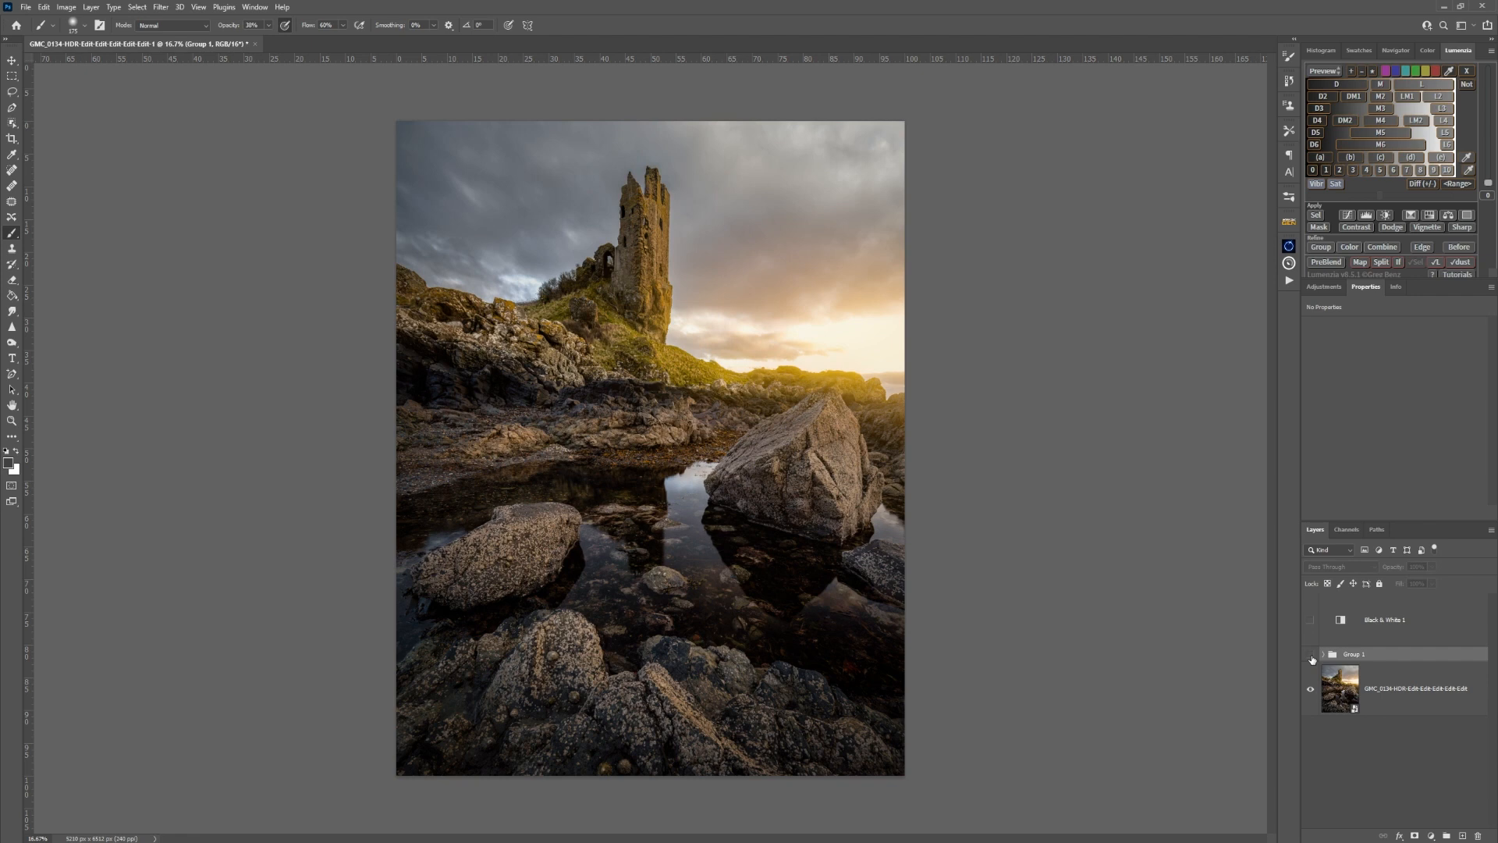
left_click(1311, 656)
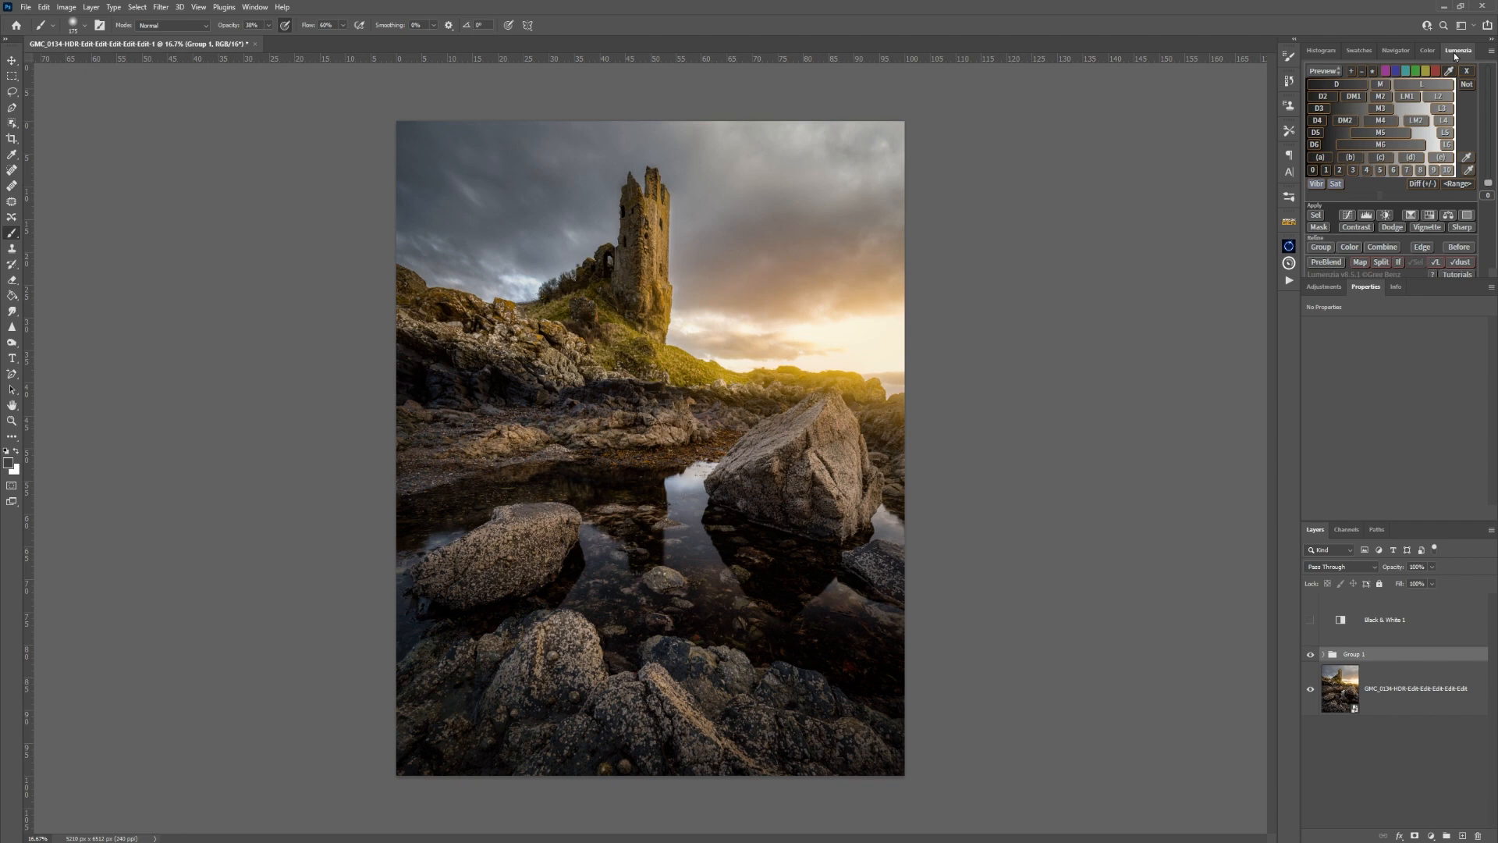
left_click(1311, 621)
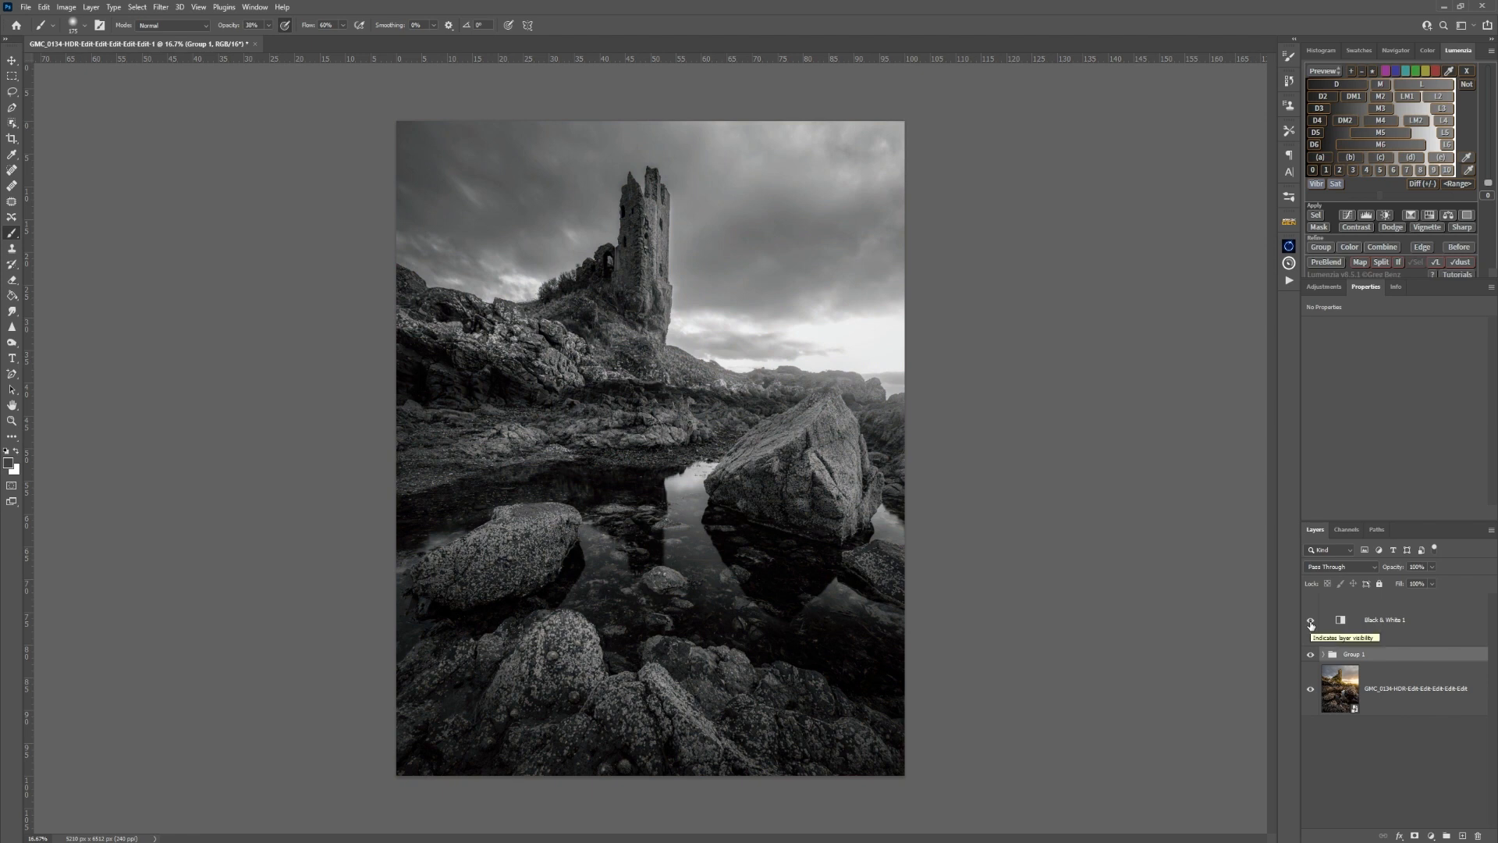
left_click(1311, 622)
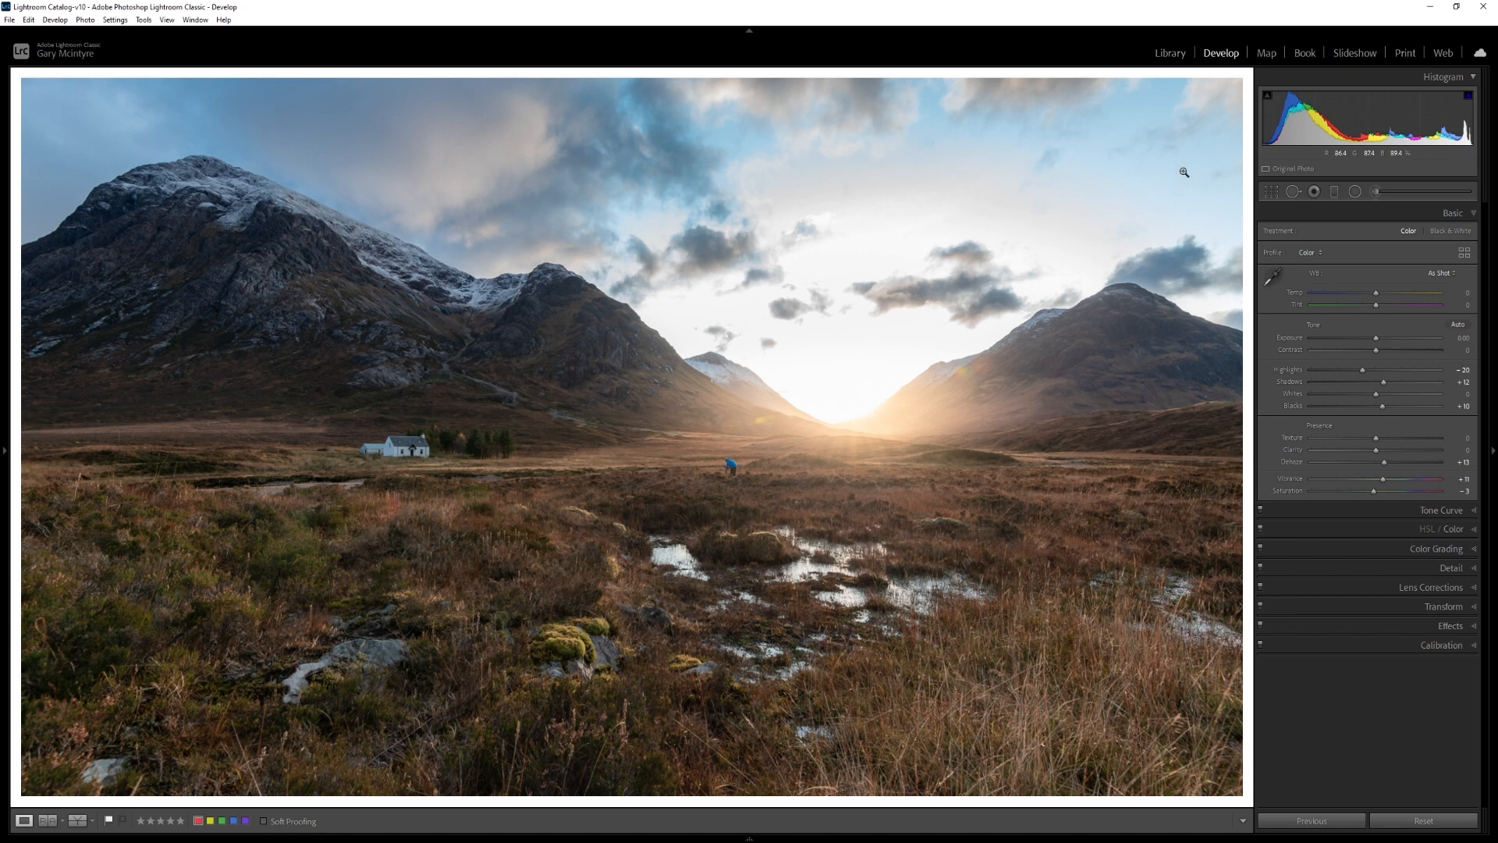
- In Lightroom Classic, crop a strip off the lower edge of the mountain valley photo and another off the sky
left_click(1271, 192)
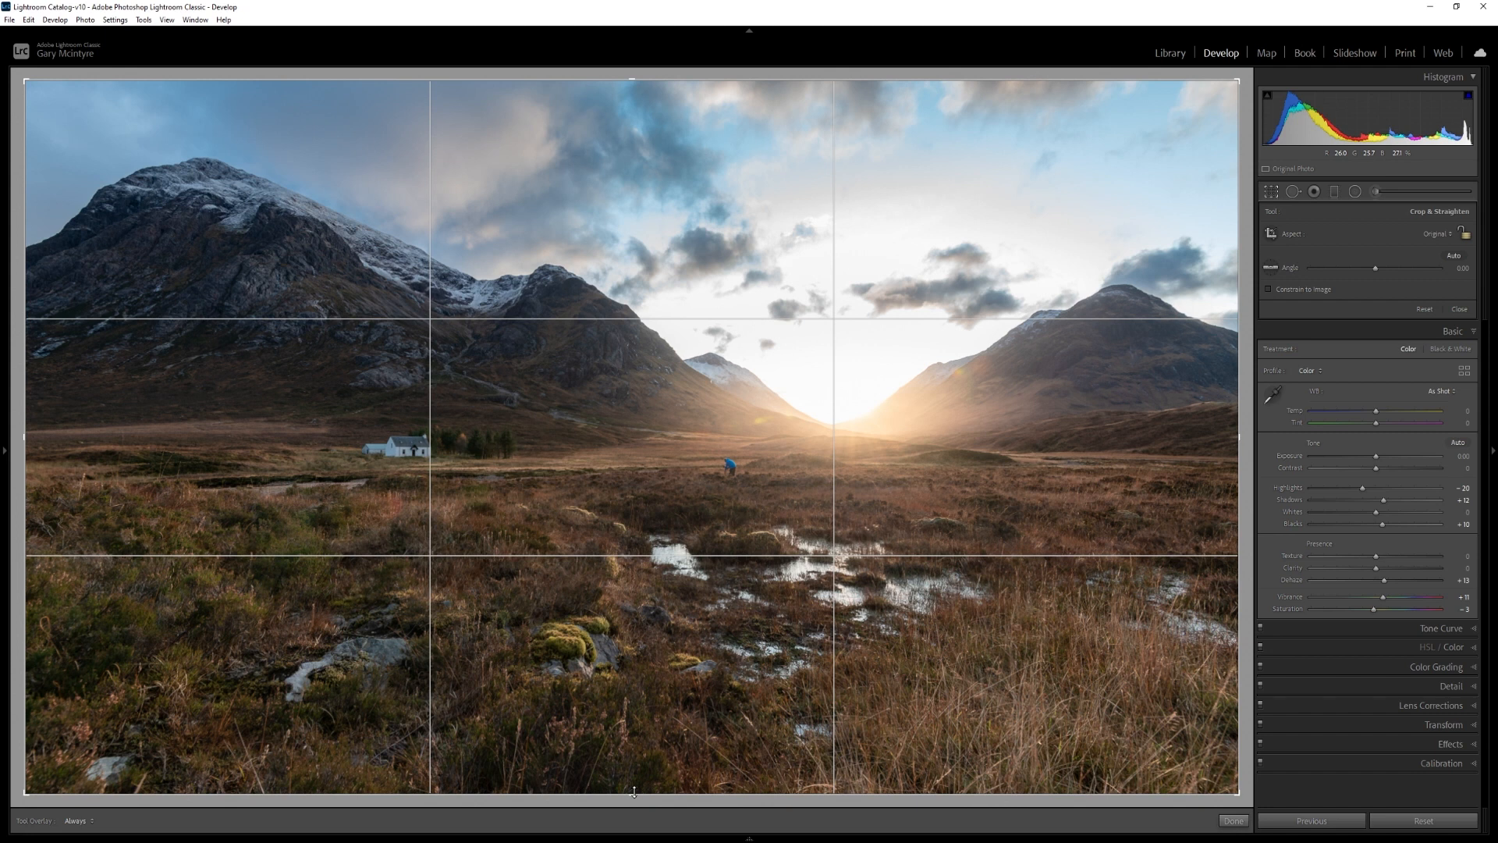
left_click_drag(634, 792, 634, 753)
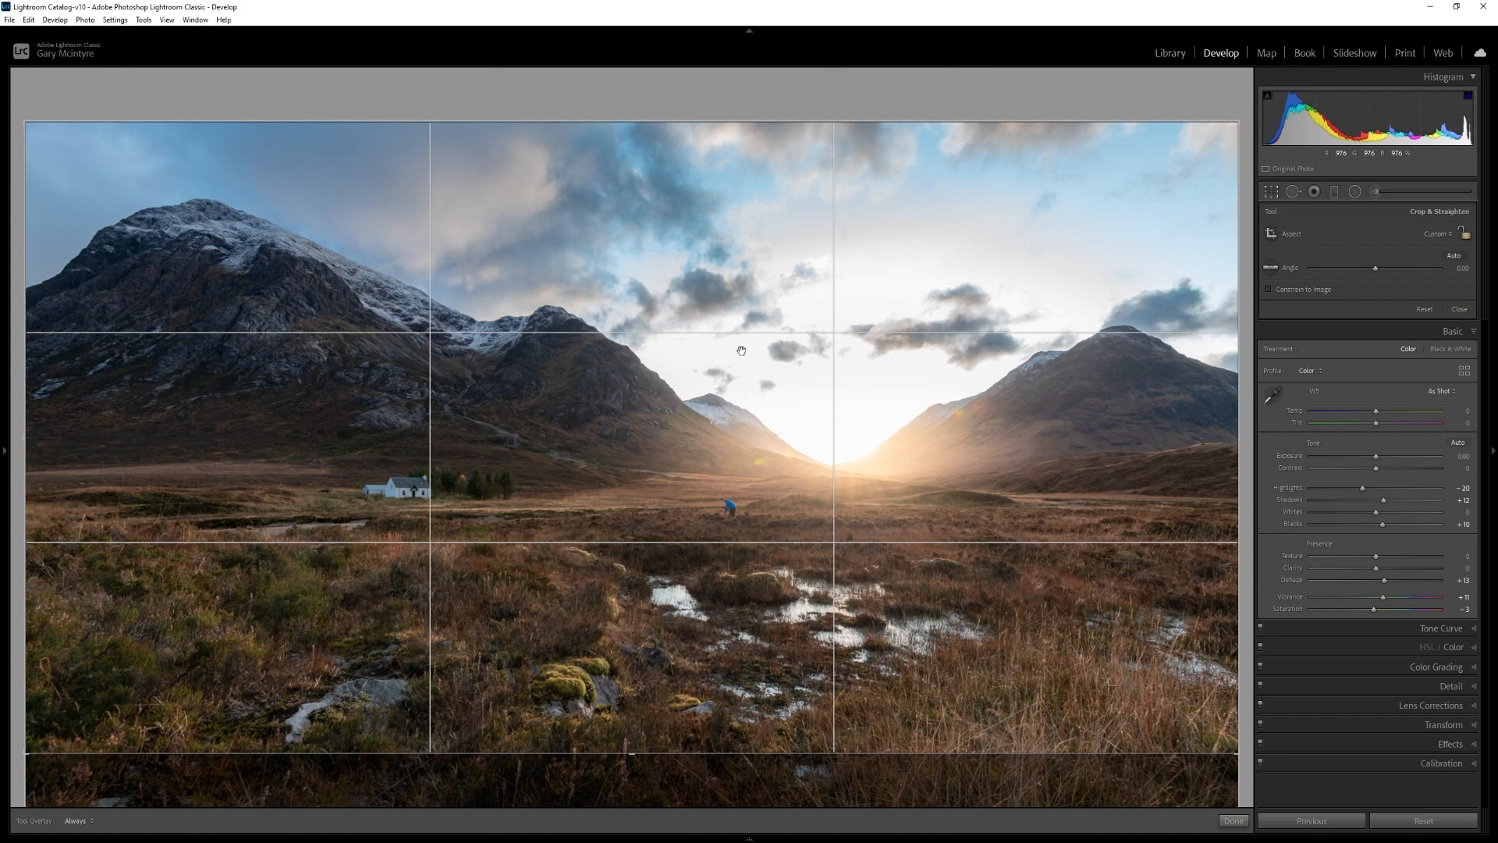
left_click_drag(667, 121, 657, 143)
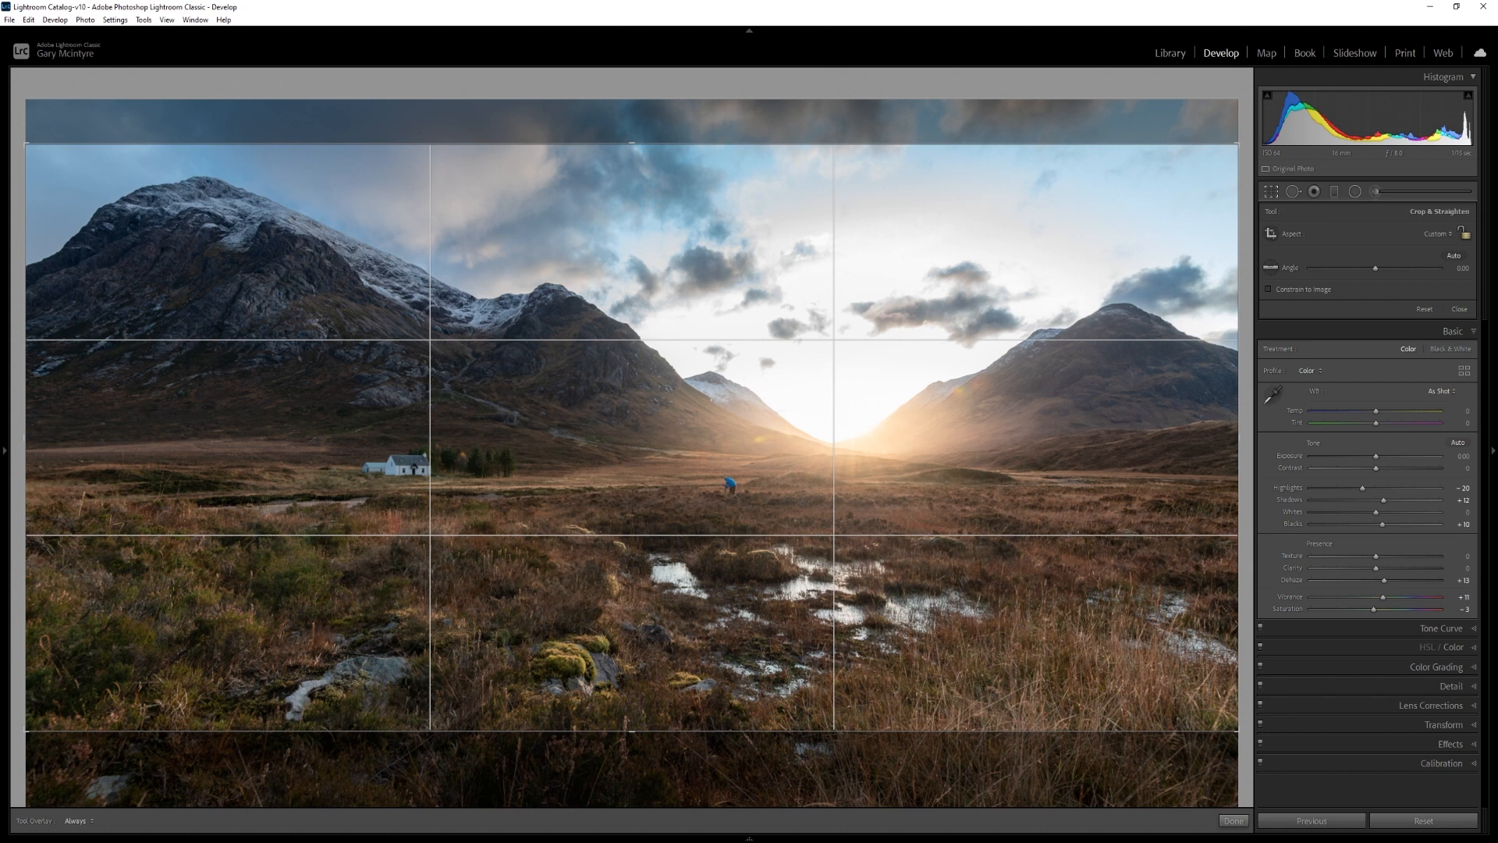
- Examine the composition with the available crop overlays, including the diagonals, golden ratio, spiral, aspect ratios, fine grid, thirds and triangles
key("o")
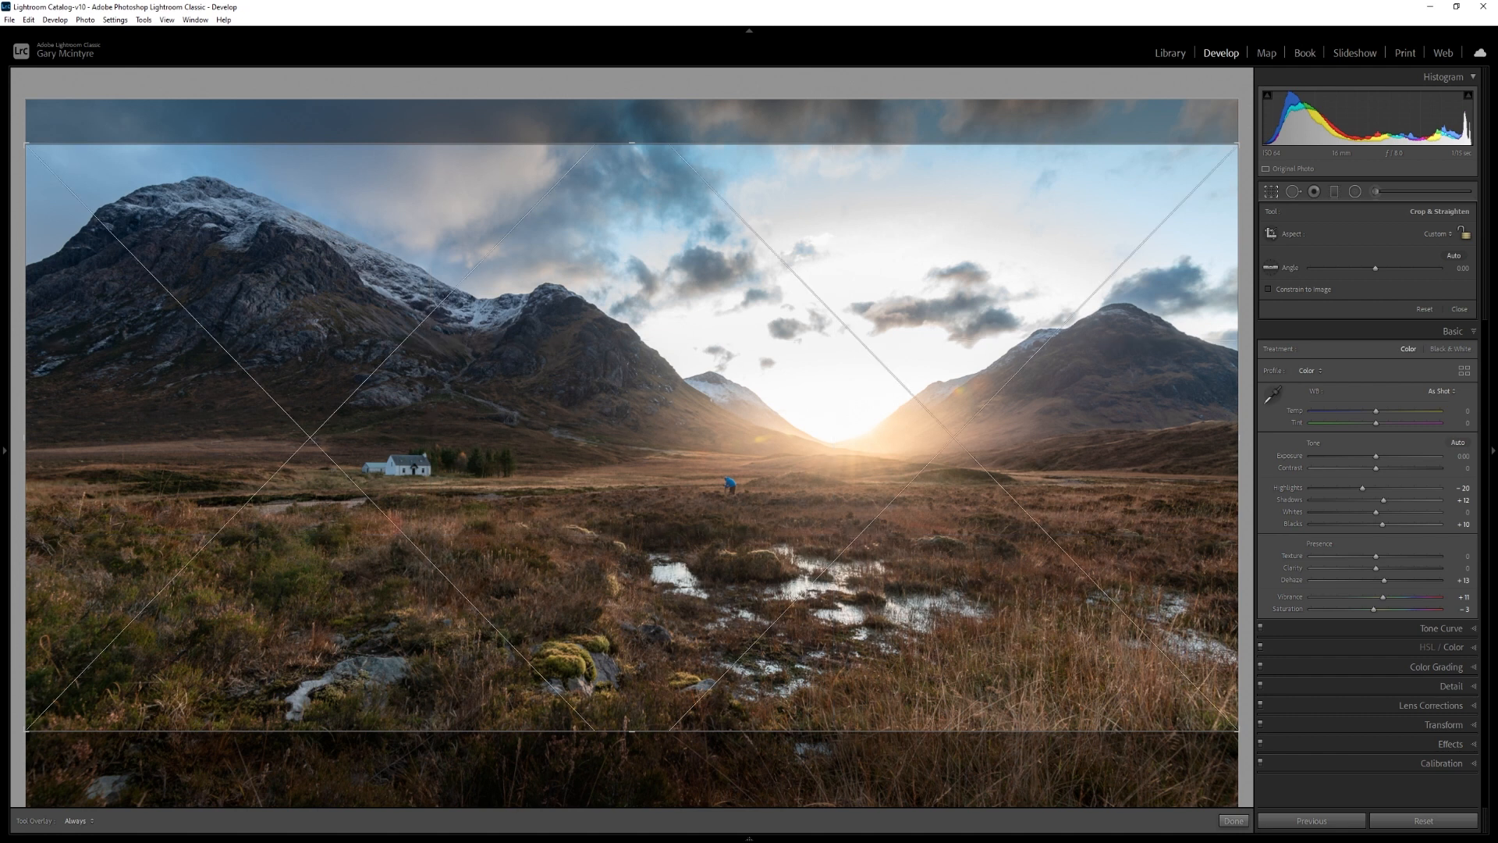
key("o")
key("o")
key("o")
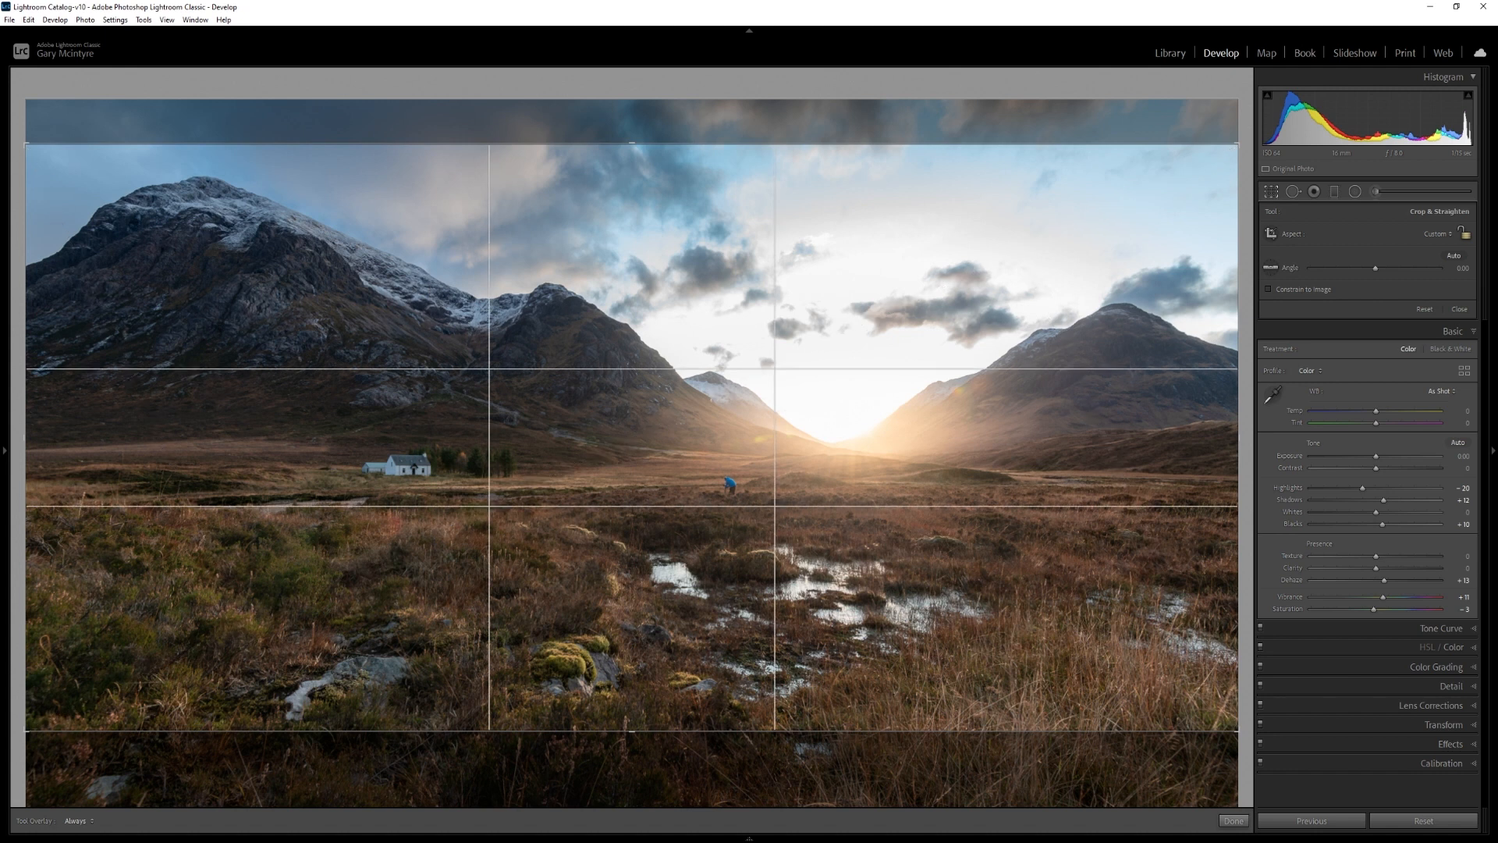
key("o")
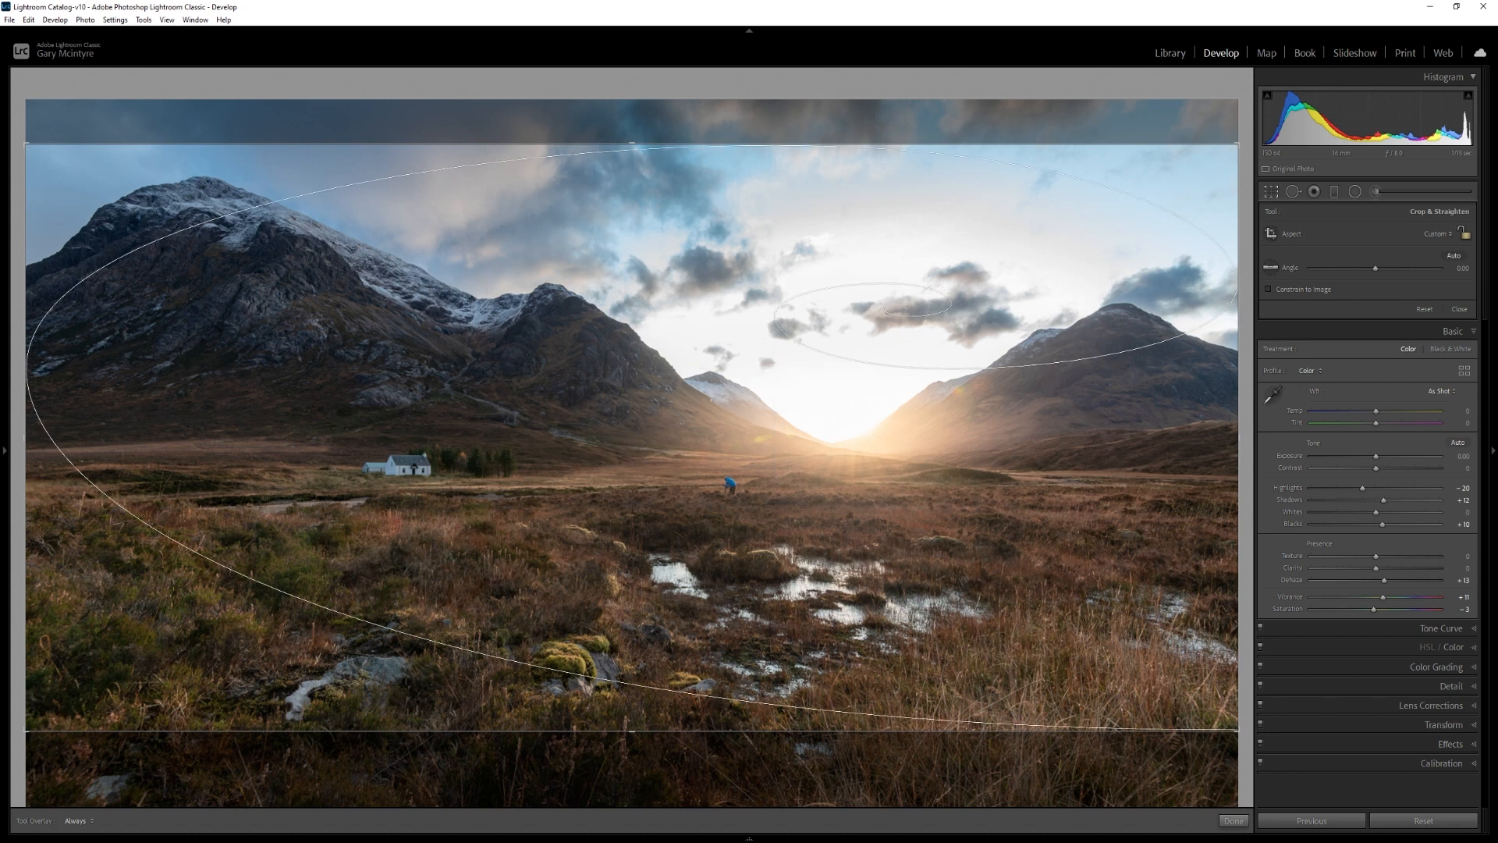
key("o")
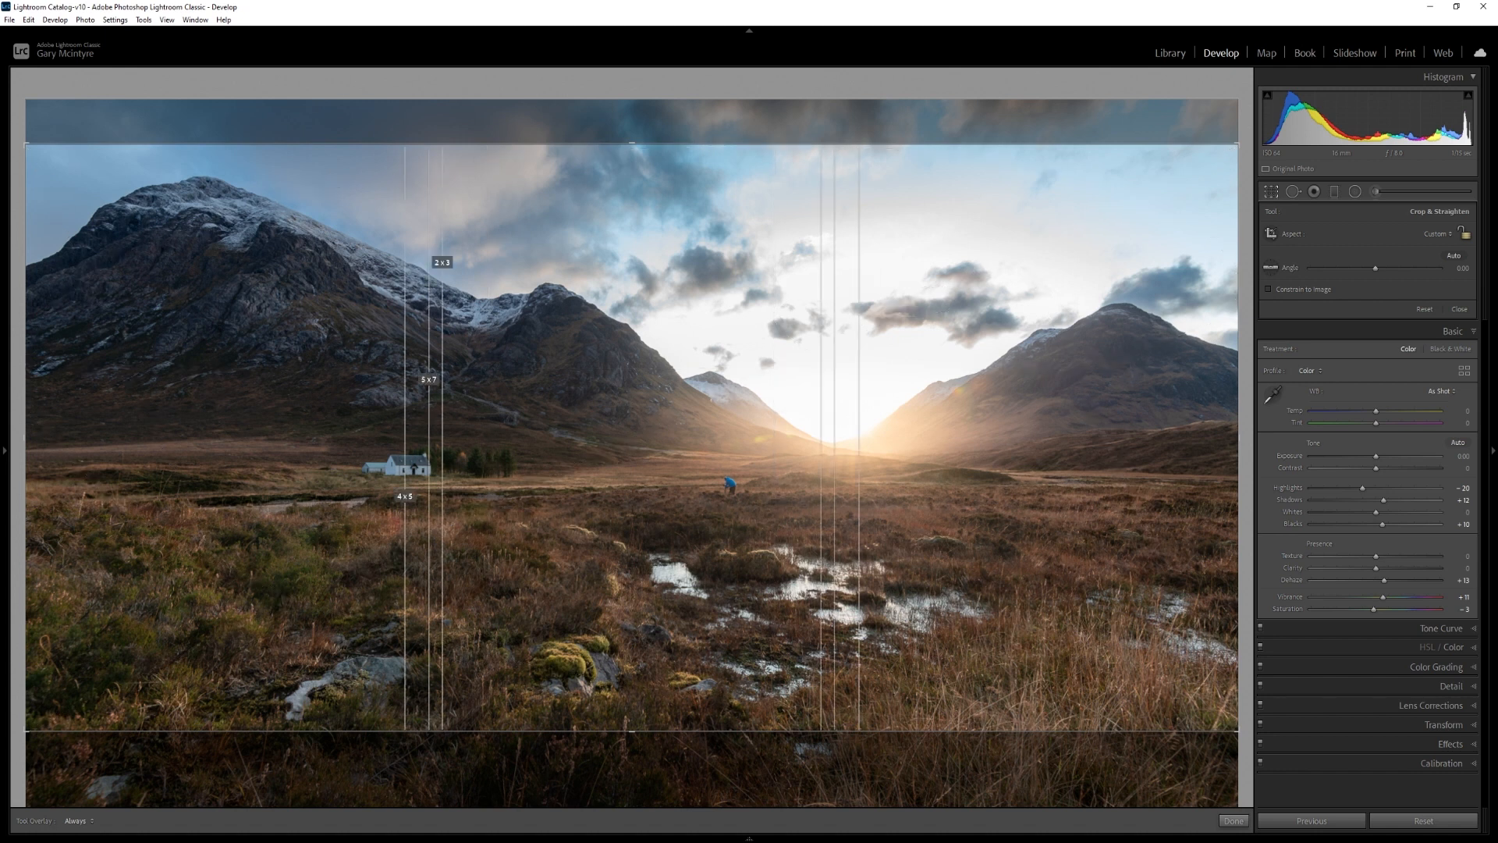
key("o")
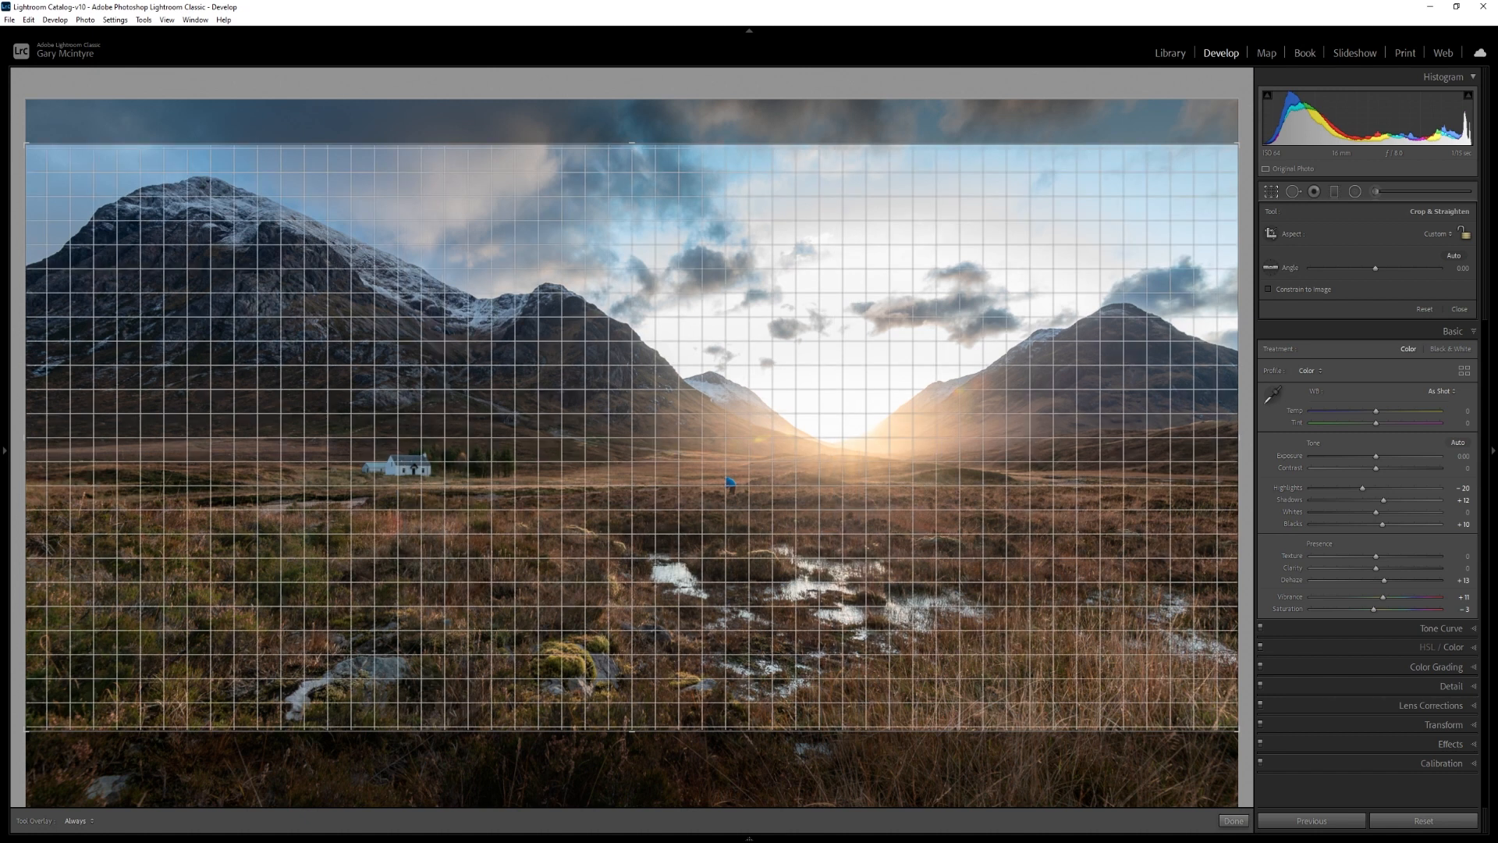
key("o")
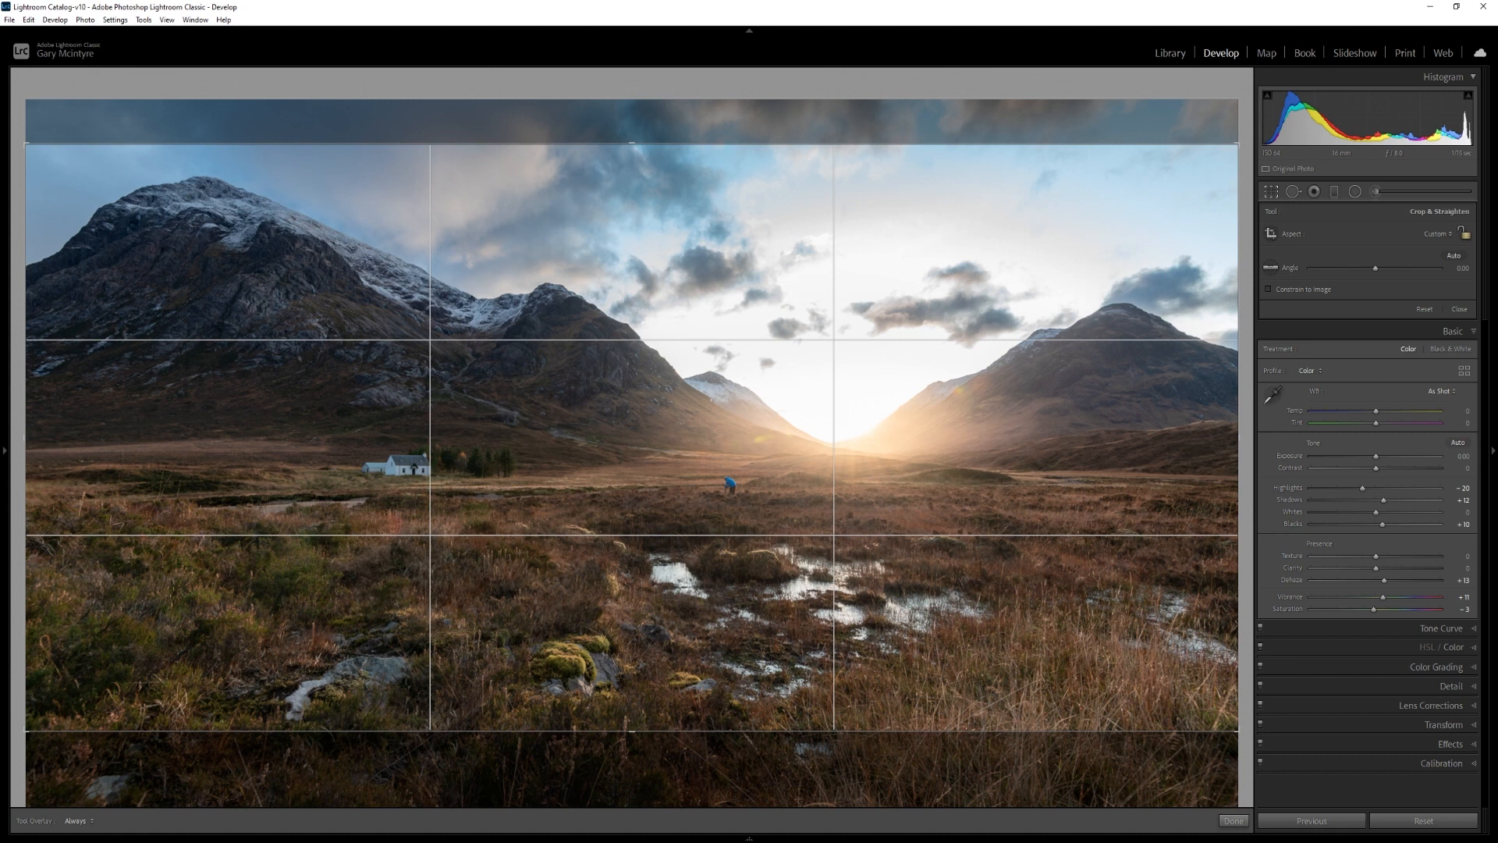
key("o")
key("o")
key("o")
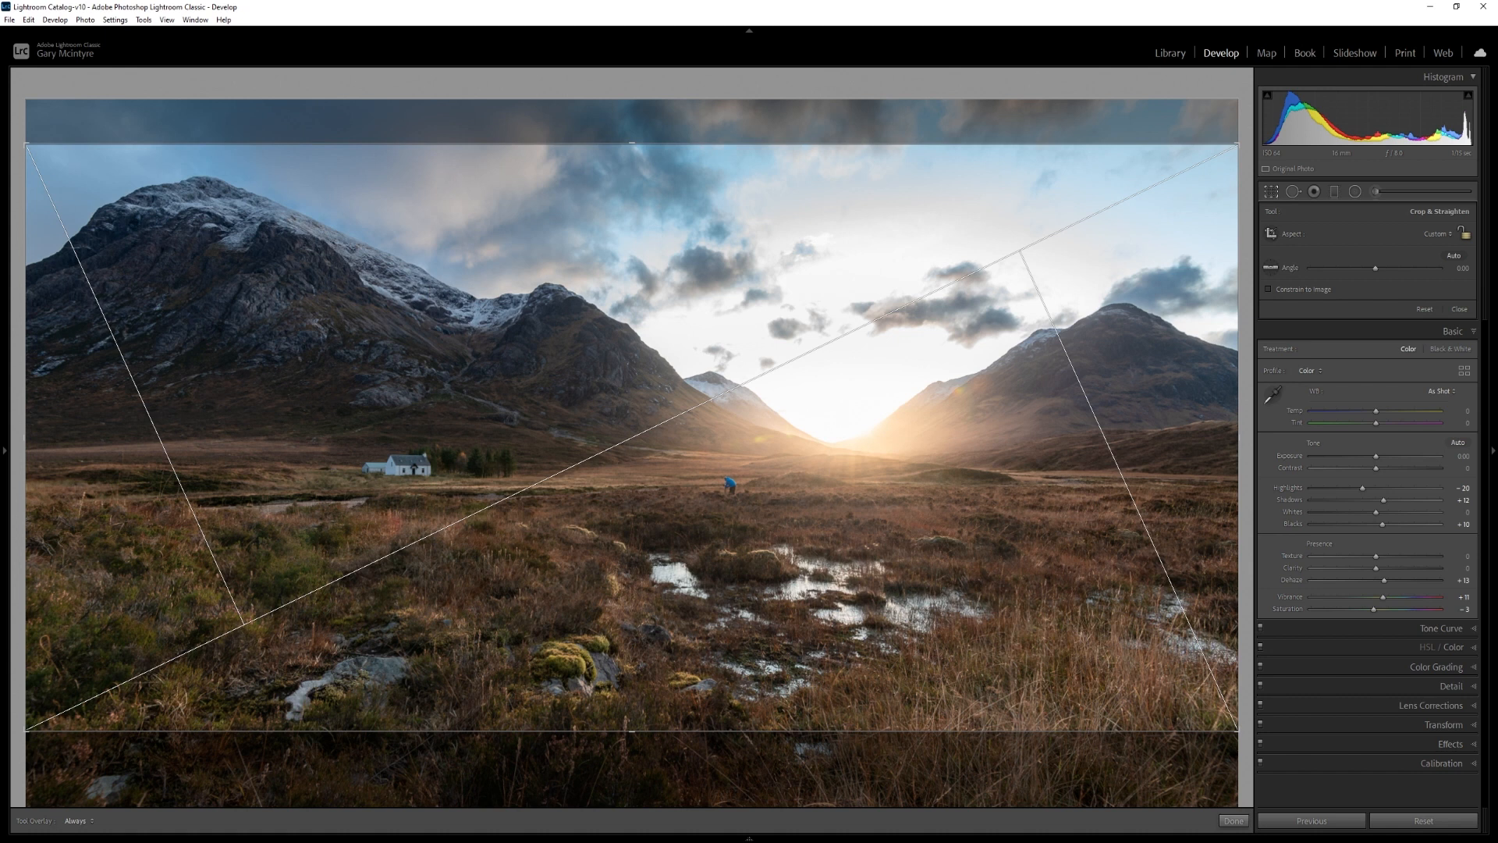
key("o")
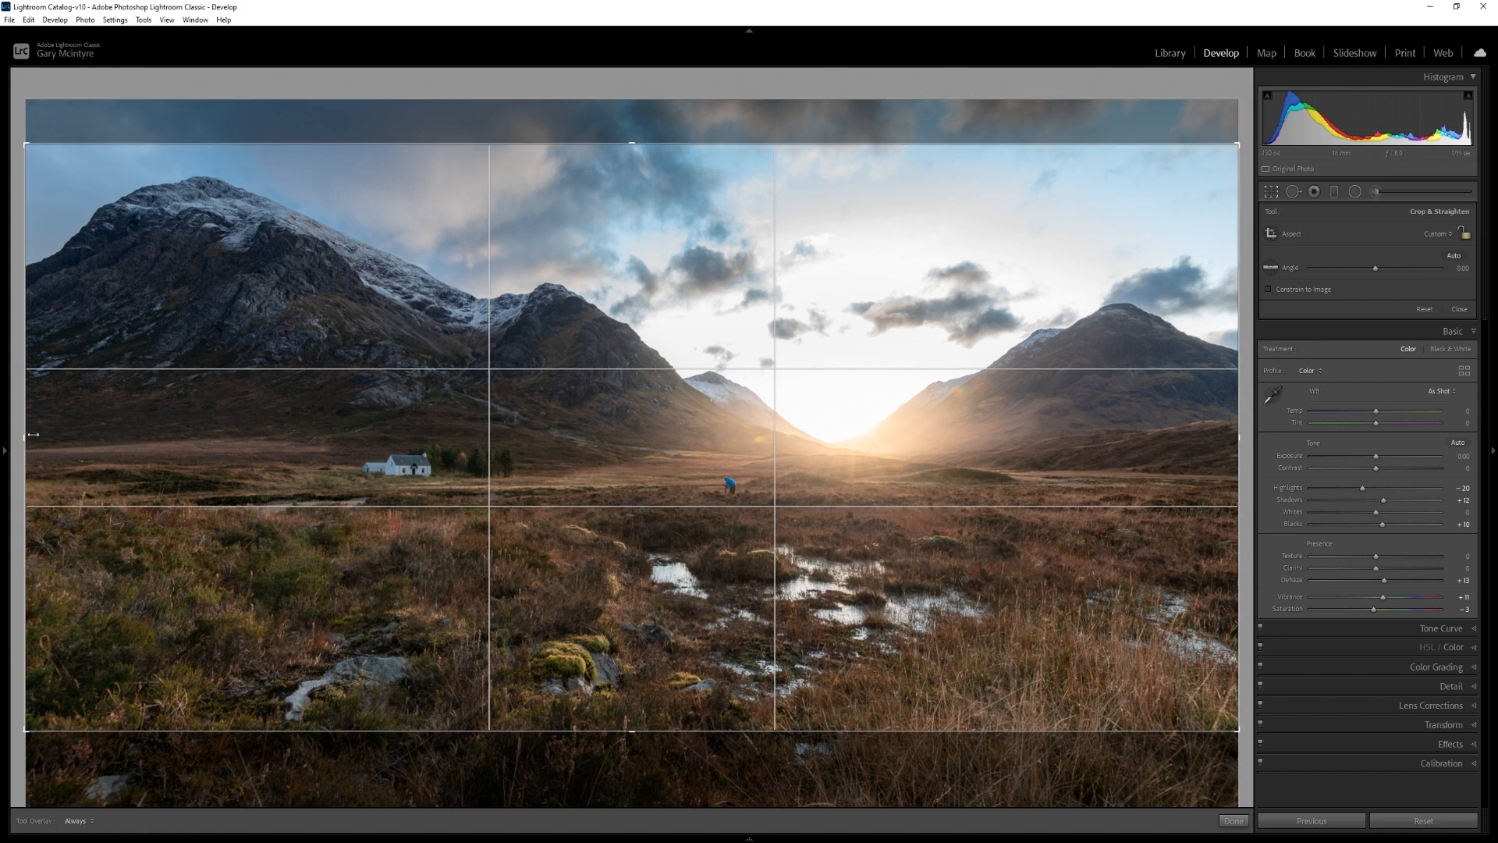
right_click(915, 464)
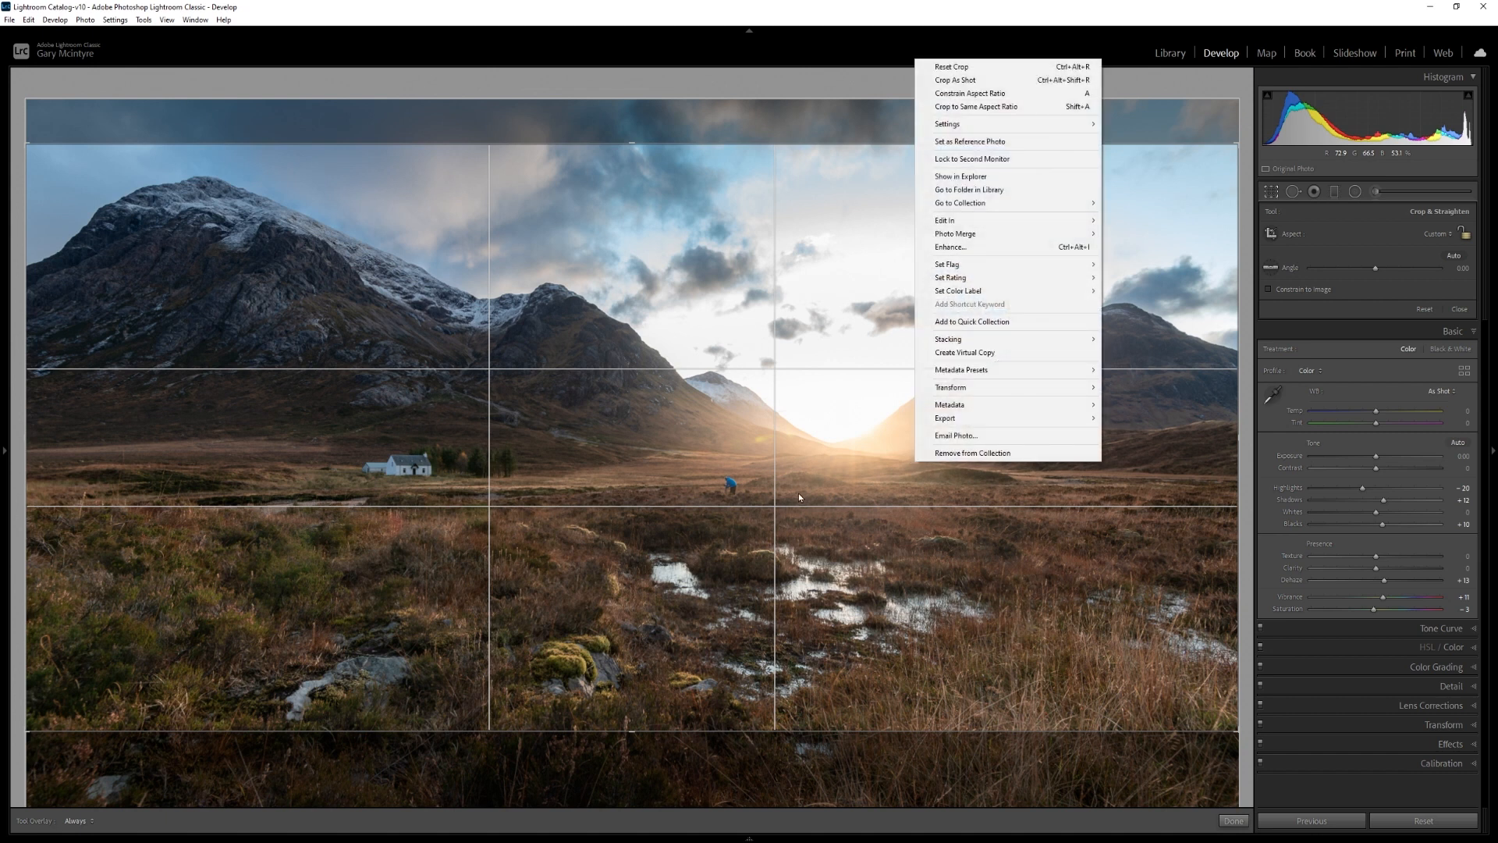
- Flip the mountain valley photo horizontally to check the composition mirrored, and flip it back to its original orientation
mouse_move(979, 388)
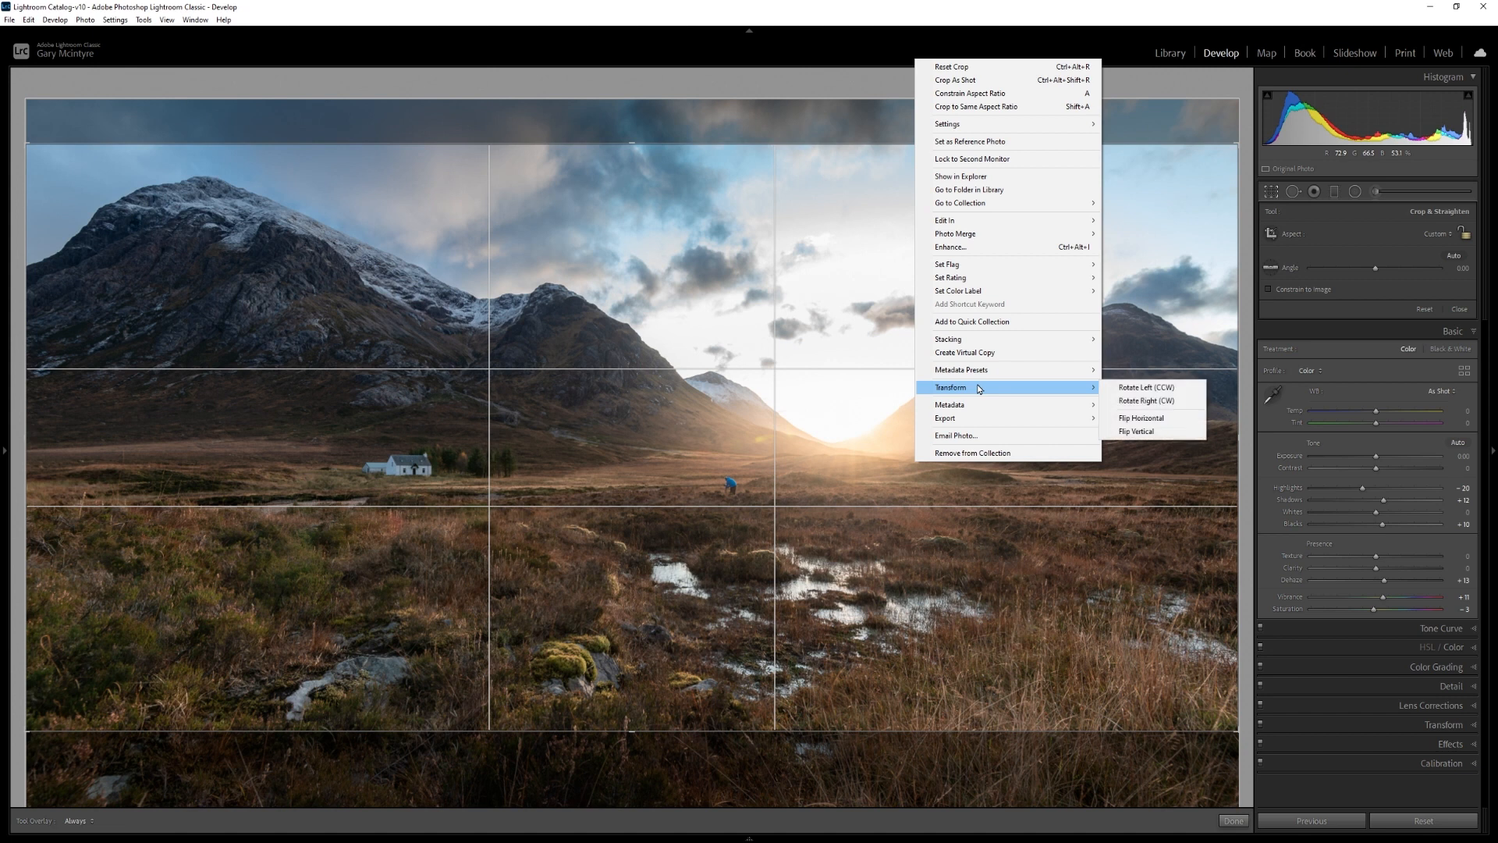
left_click(1153, 418)
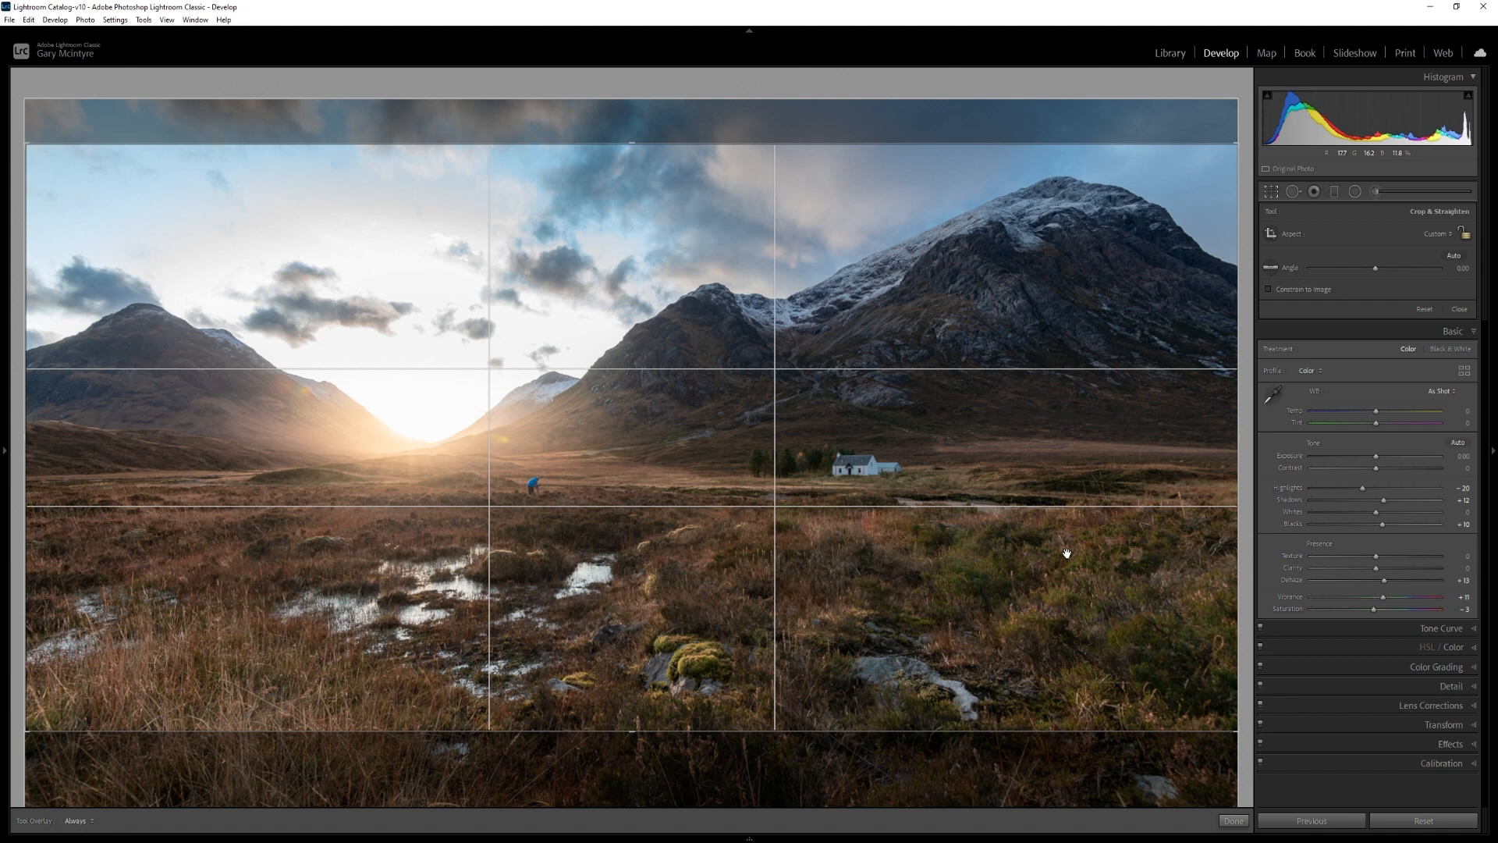
right_click(935, 475)
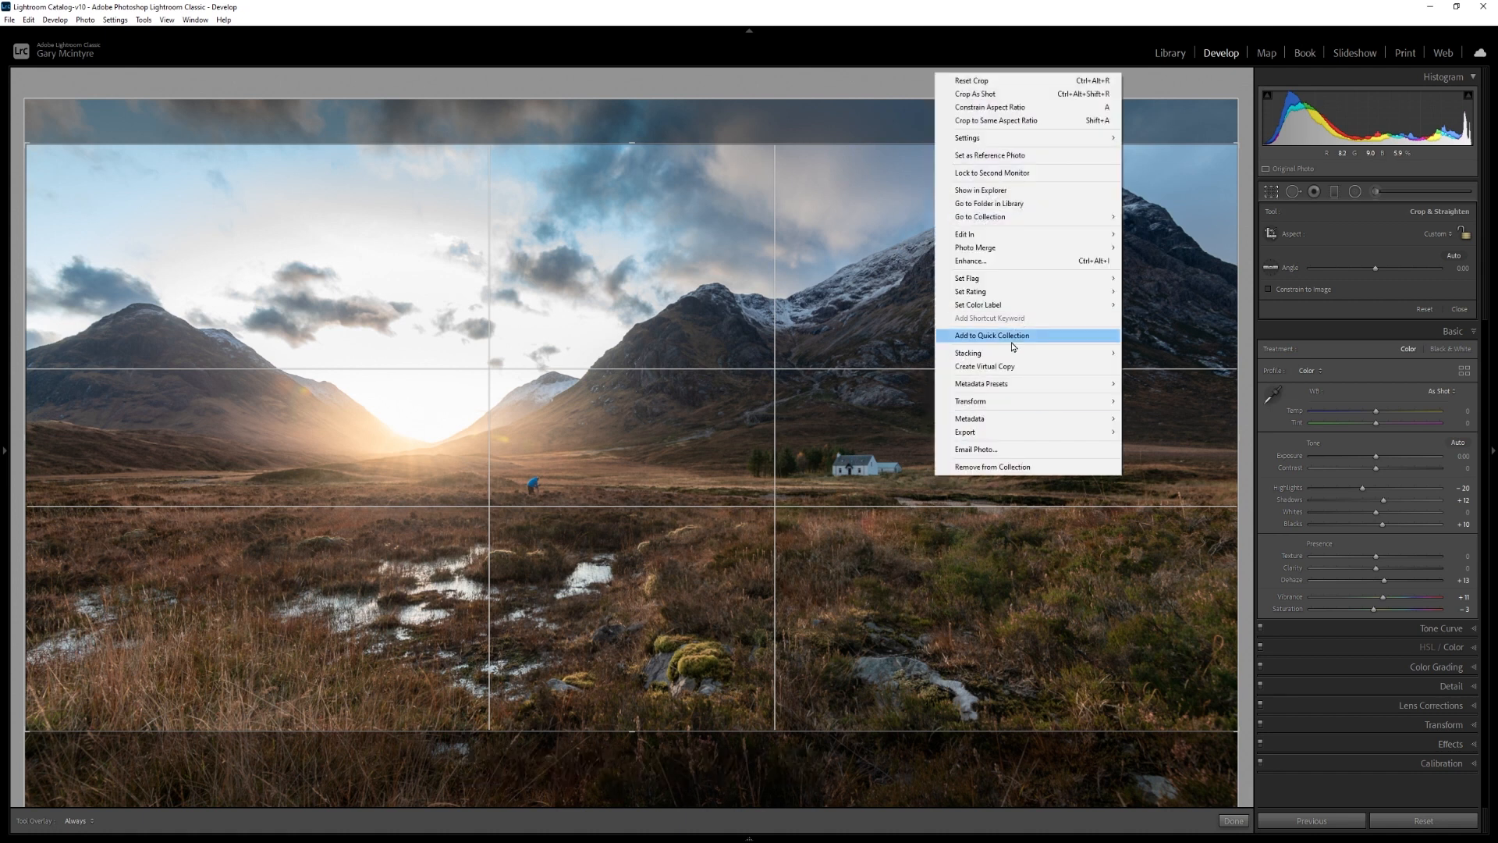
mouse_move(1011, 402)
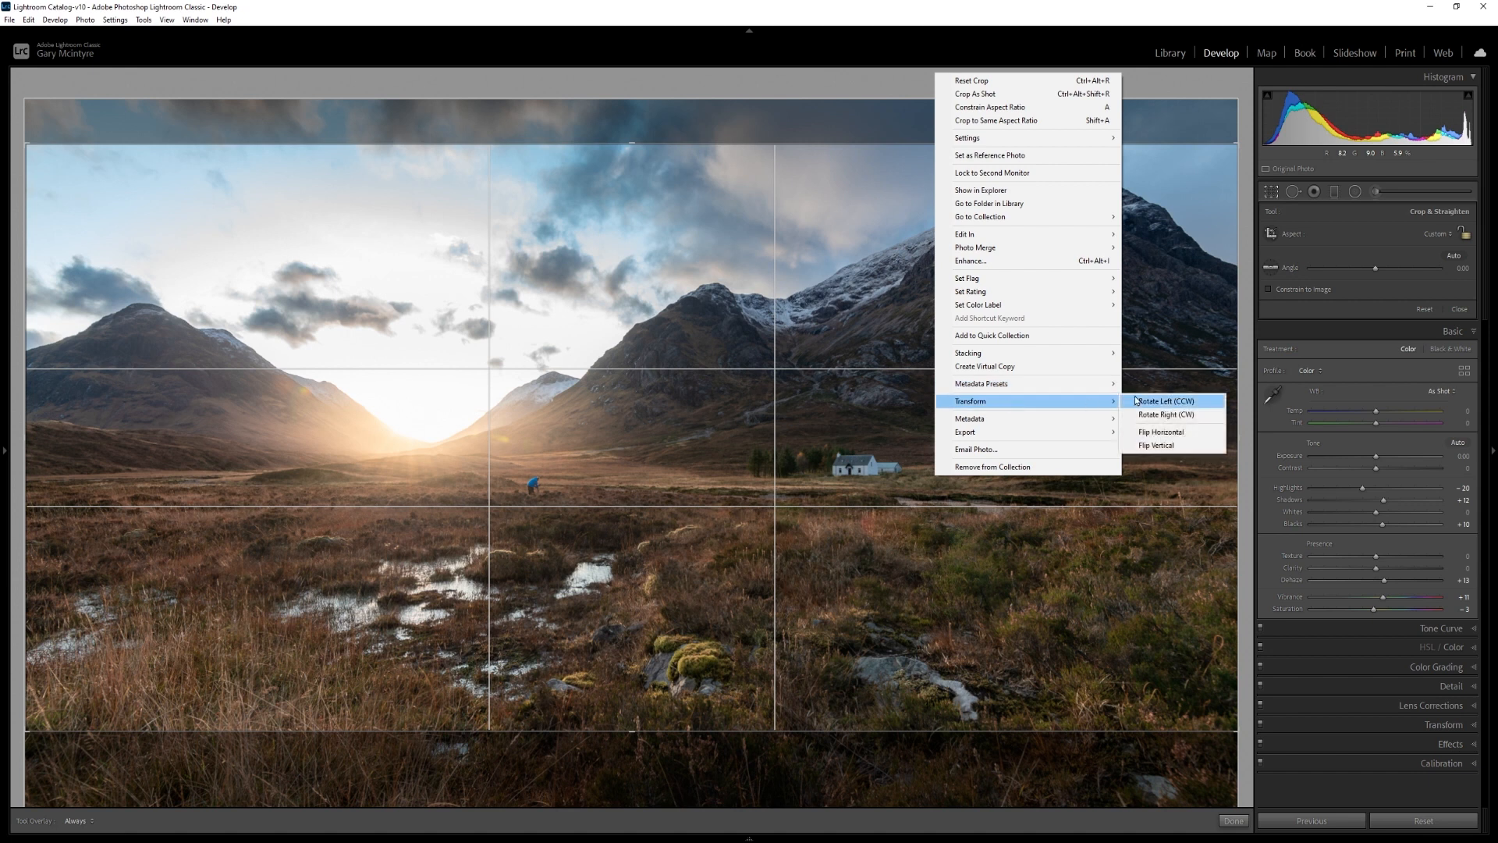
left_click(1161, 431)
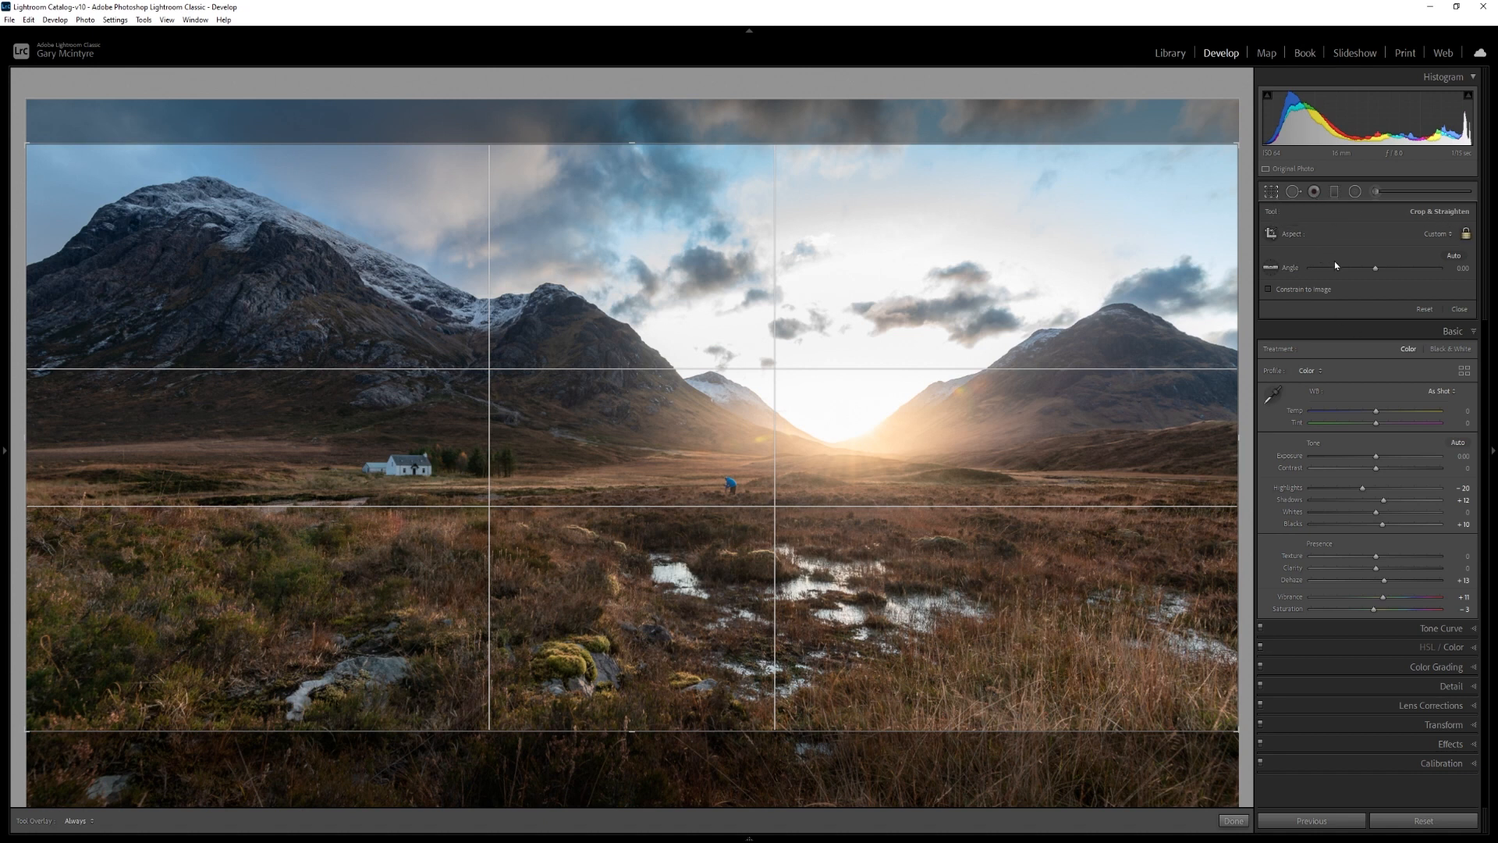
- Adjust the crop's upper edge in the sky of the mountain valley photo and close the crop tool
left_click_drag(628, 145, 628, 171)
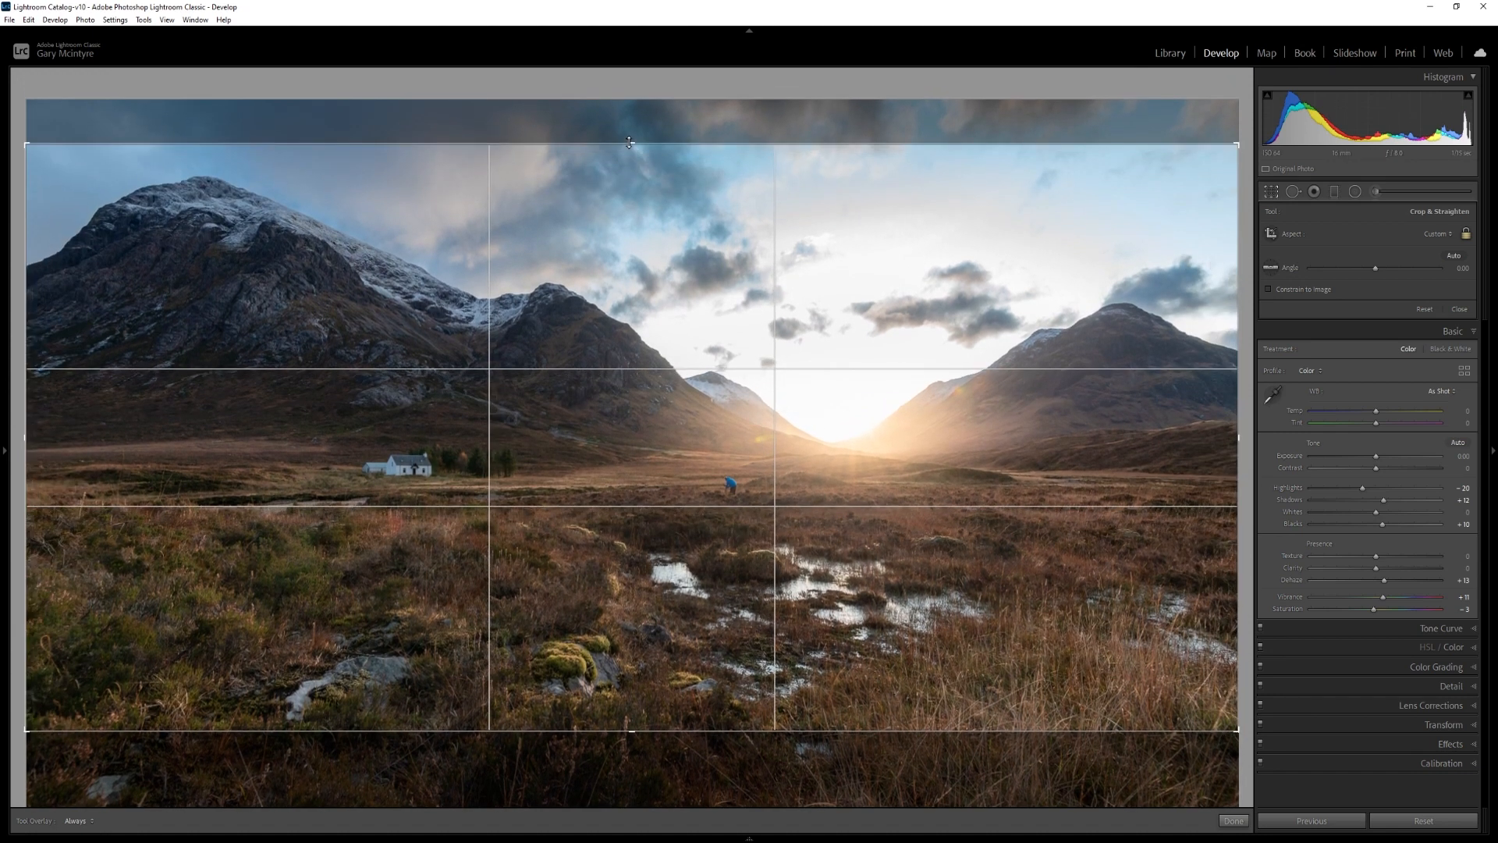
left_click(1271, 192)
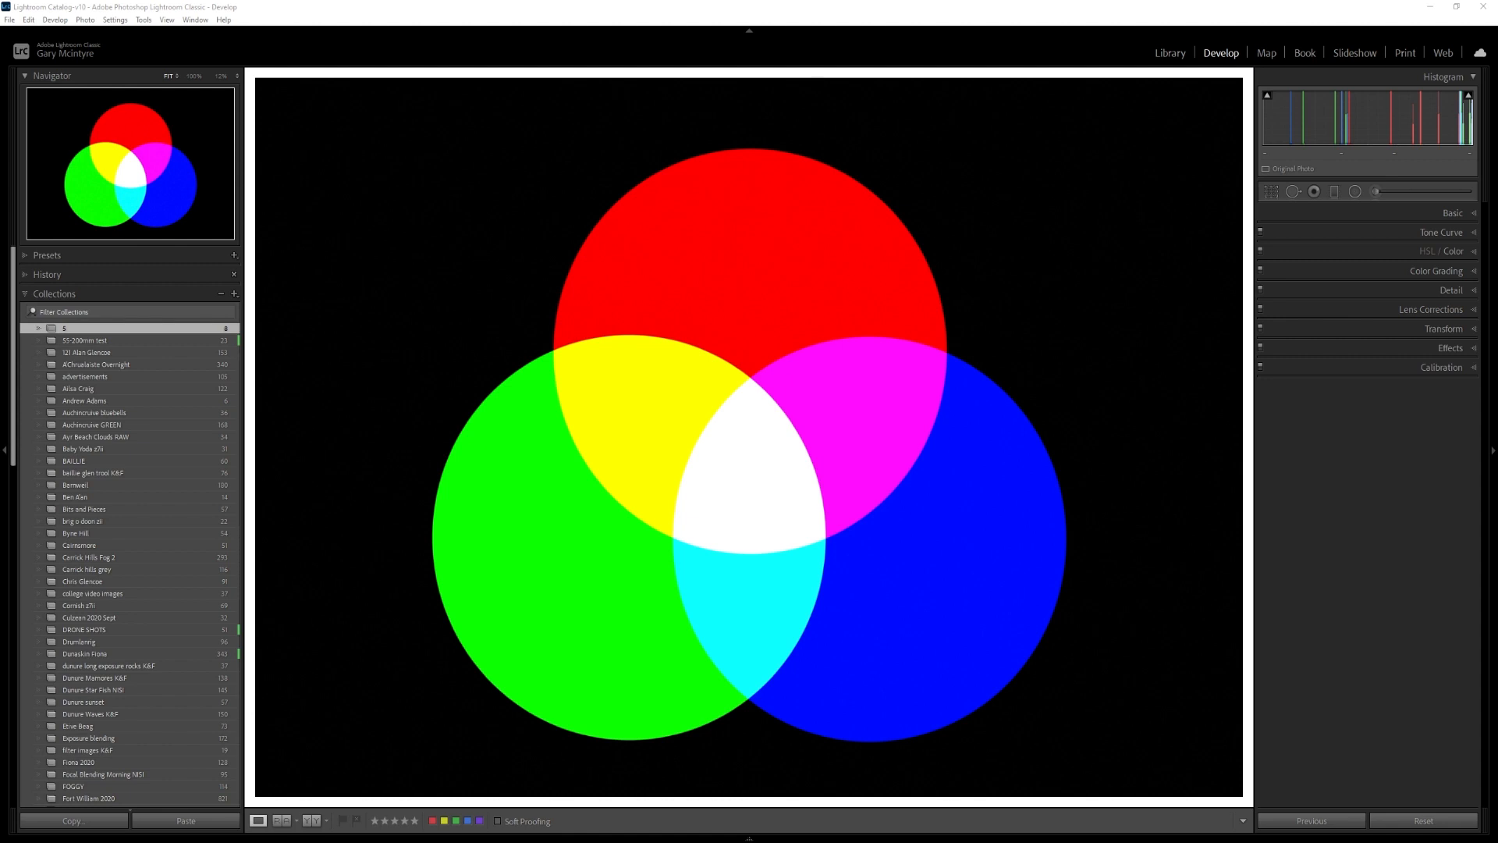
- Try shifting the hue and saturation of the red, green and blue Calibration primaries on the RGB circles image, and reset all its settings
left_click(1473, 368)
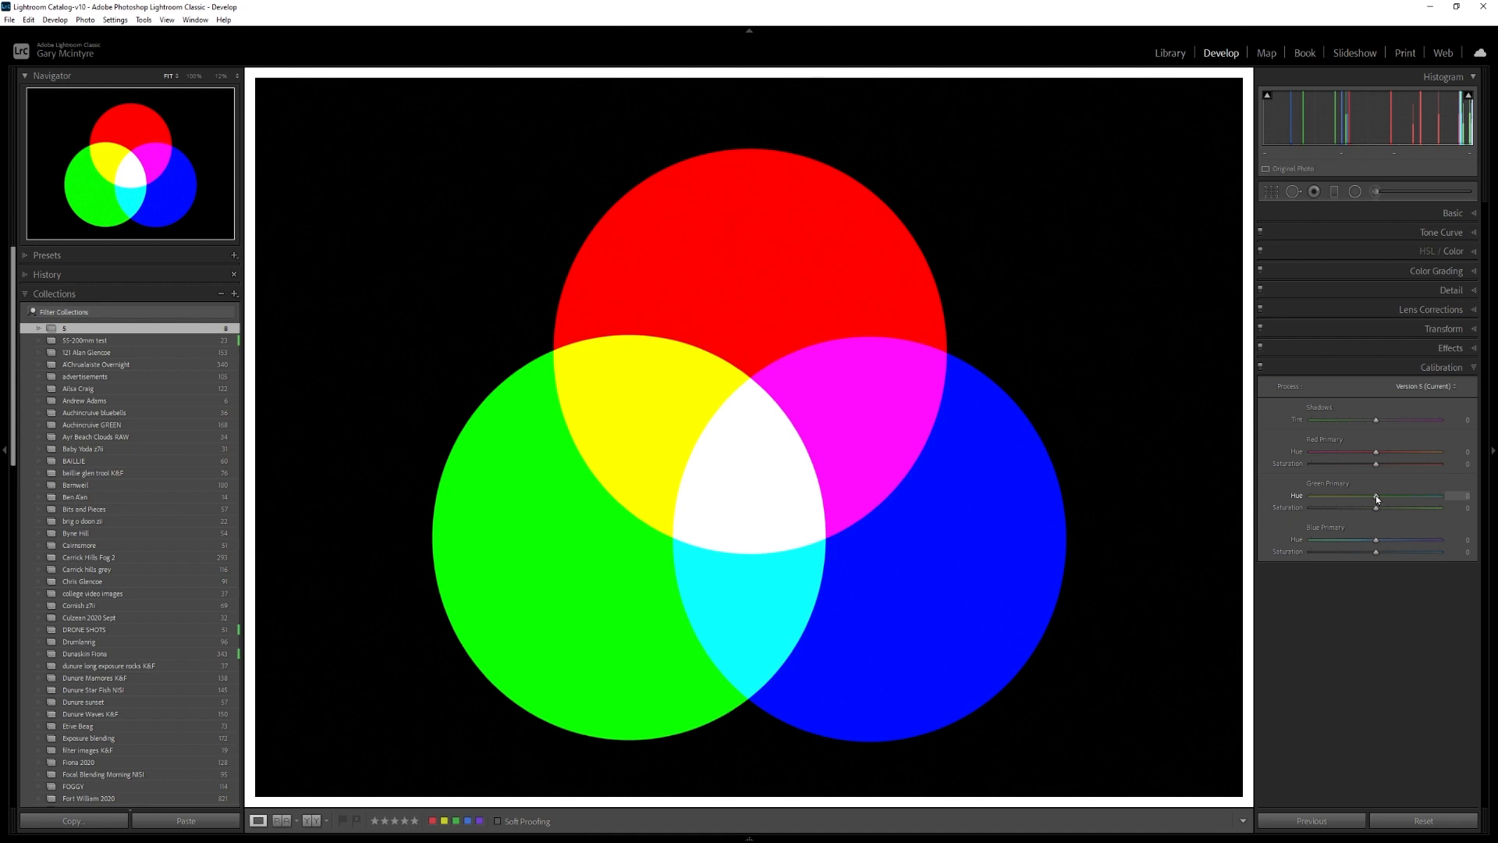
mouse_move(1376, 498)
left_mouse_down()
mouse_move(1309, 500)
mouse_move(1469, 510)
mouse_move(1316, 497)
mouse_move(1455, 510)
mouse_move(1376, 507)
left_mouse_up()
left_click_drag(1377, 544, 1354, 552)
left_click_drag(1373, 494, 1432, 508)
mouse_move(1376, 451)
left_mouse_down()
mouse_move(1414, 451)
mouse_move(1348, 465)
mouse_move(1395, 464)
left_mouse_up()
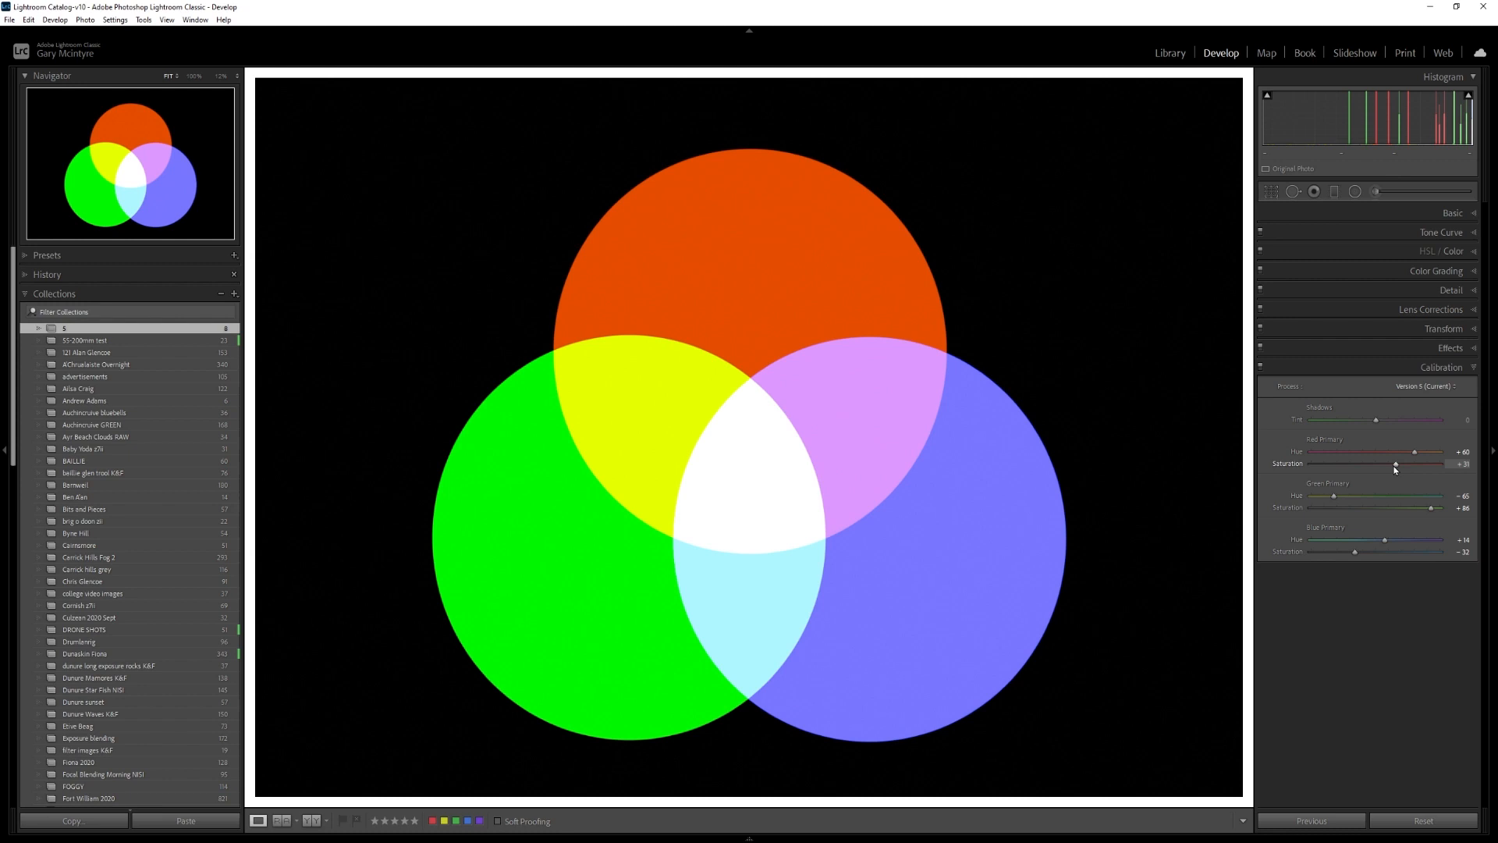
double_click(1415, 453)
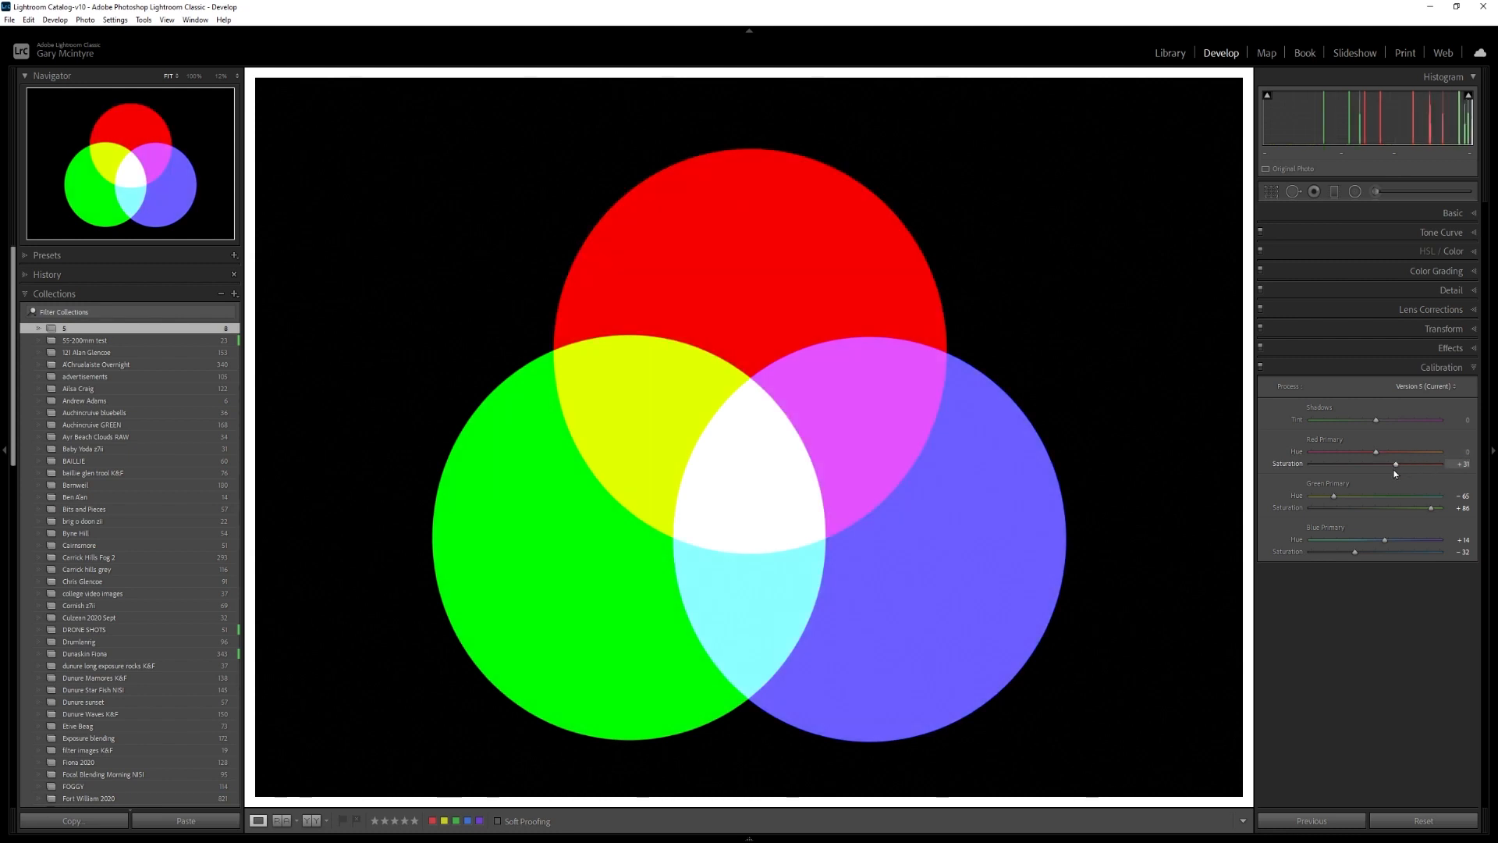
left_click(1424, 821)
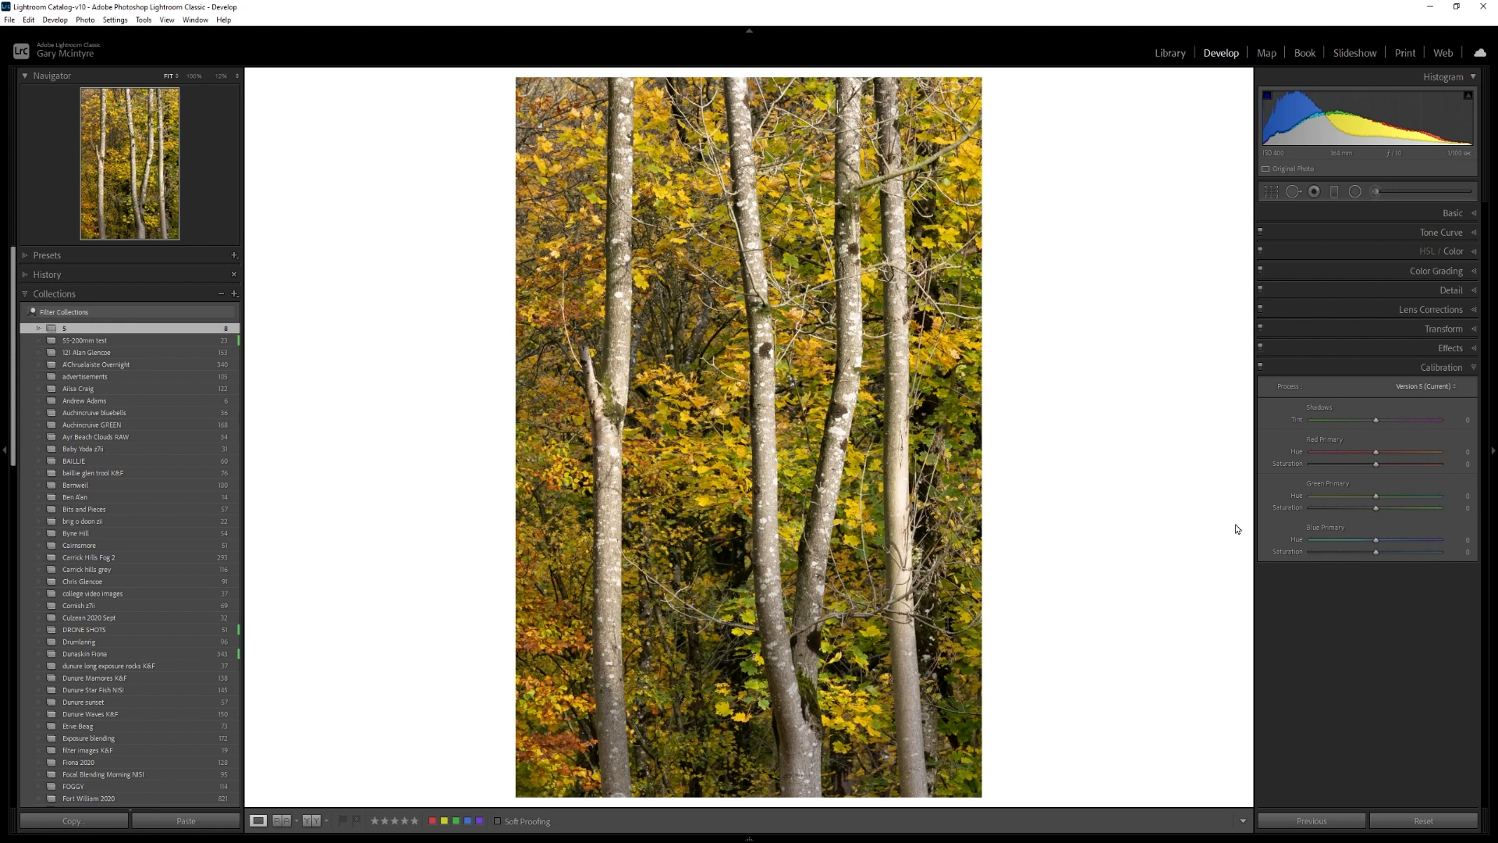
- On the autumn woodland photo, set the Calibration red primary to hue -18, saturation +44 and the green primary to hue +46, saturation +47
left_click(1451, 213)
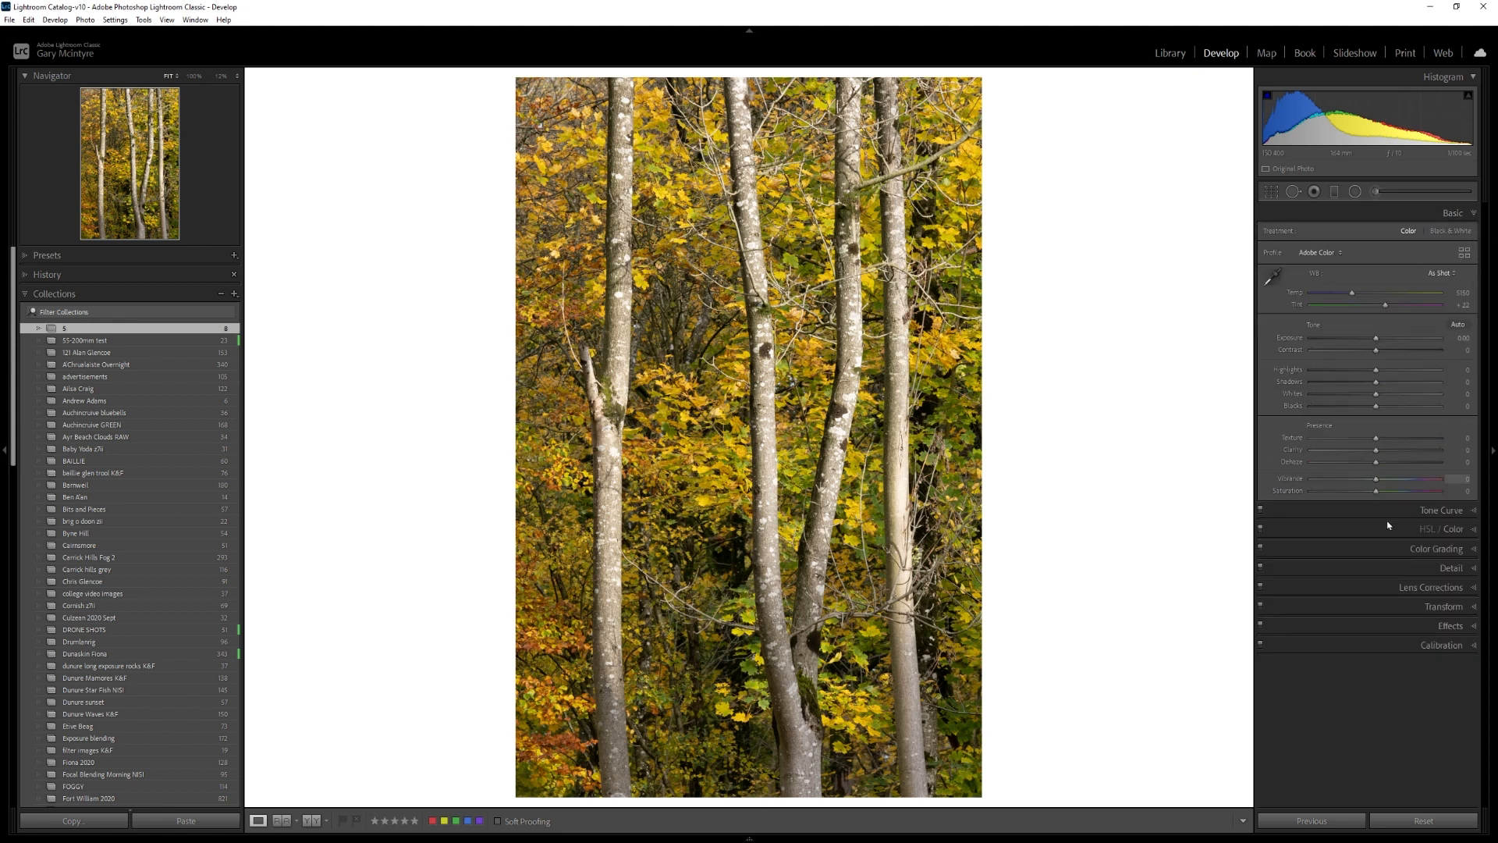
left_click(1474, 215)
left_click(1440, 367)
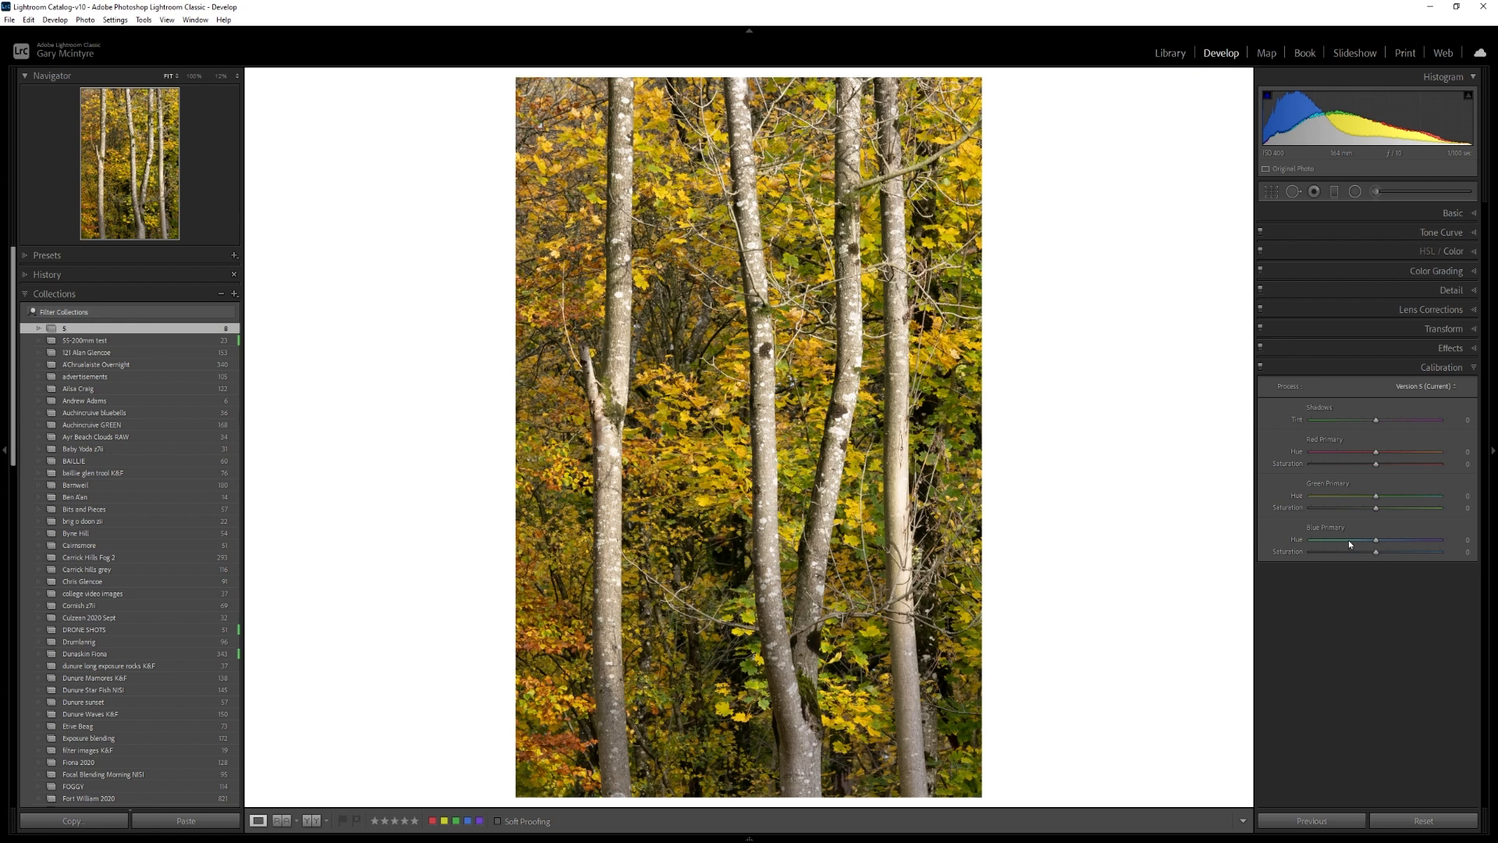
left_click_drag(1376, 452, 1404, 511)
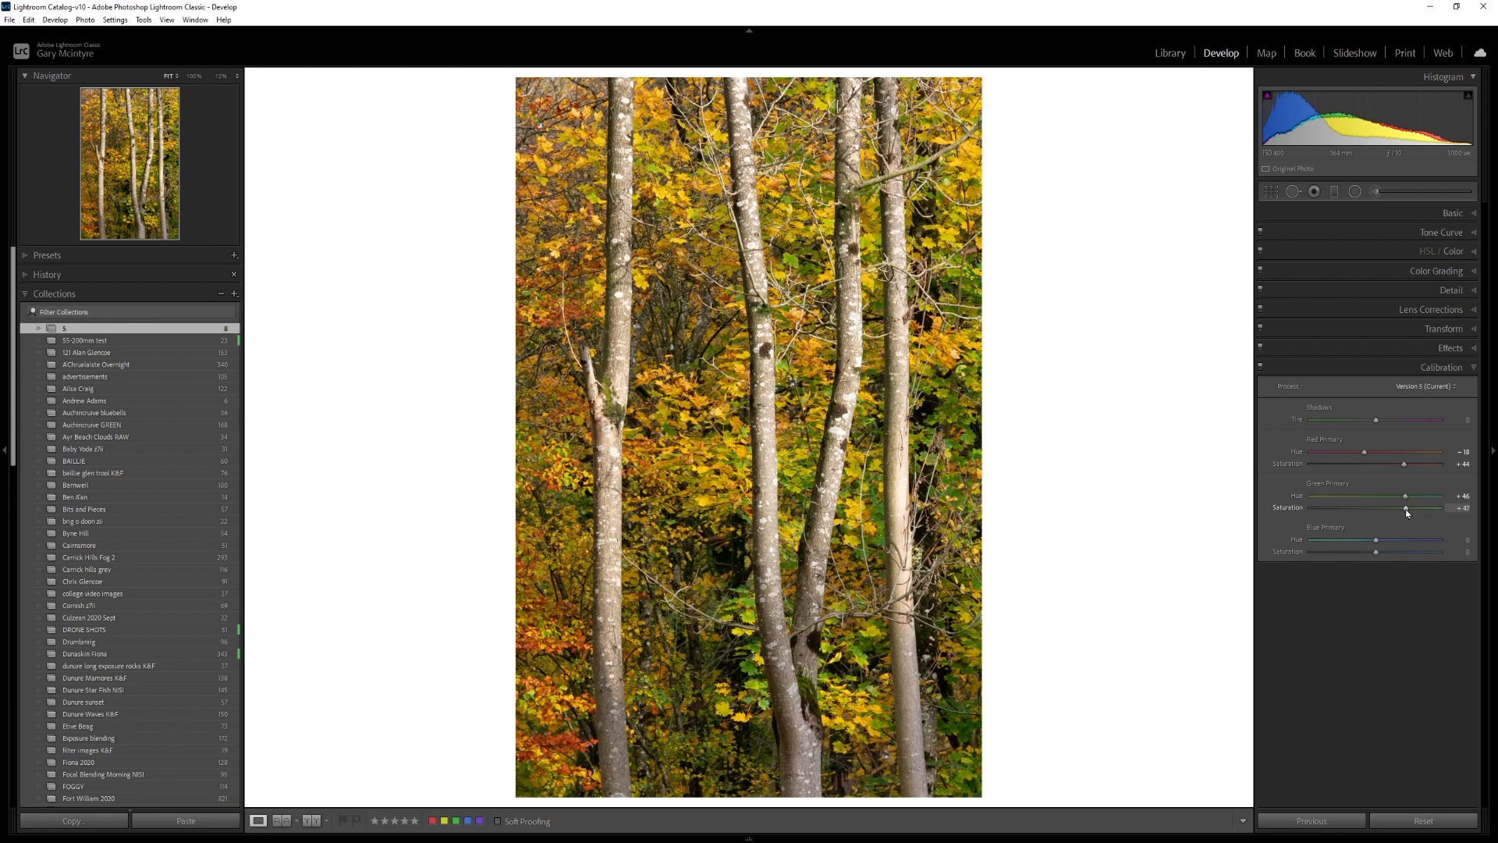
- Set the Calibration blue primary to hue -15 and saturation +19, and the shadows tint to +23 after trying both green and magenta extremes
left_click_drag(1377, 540, 1357, 541)
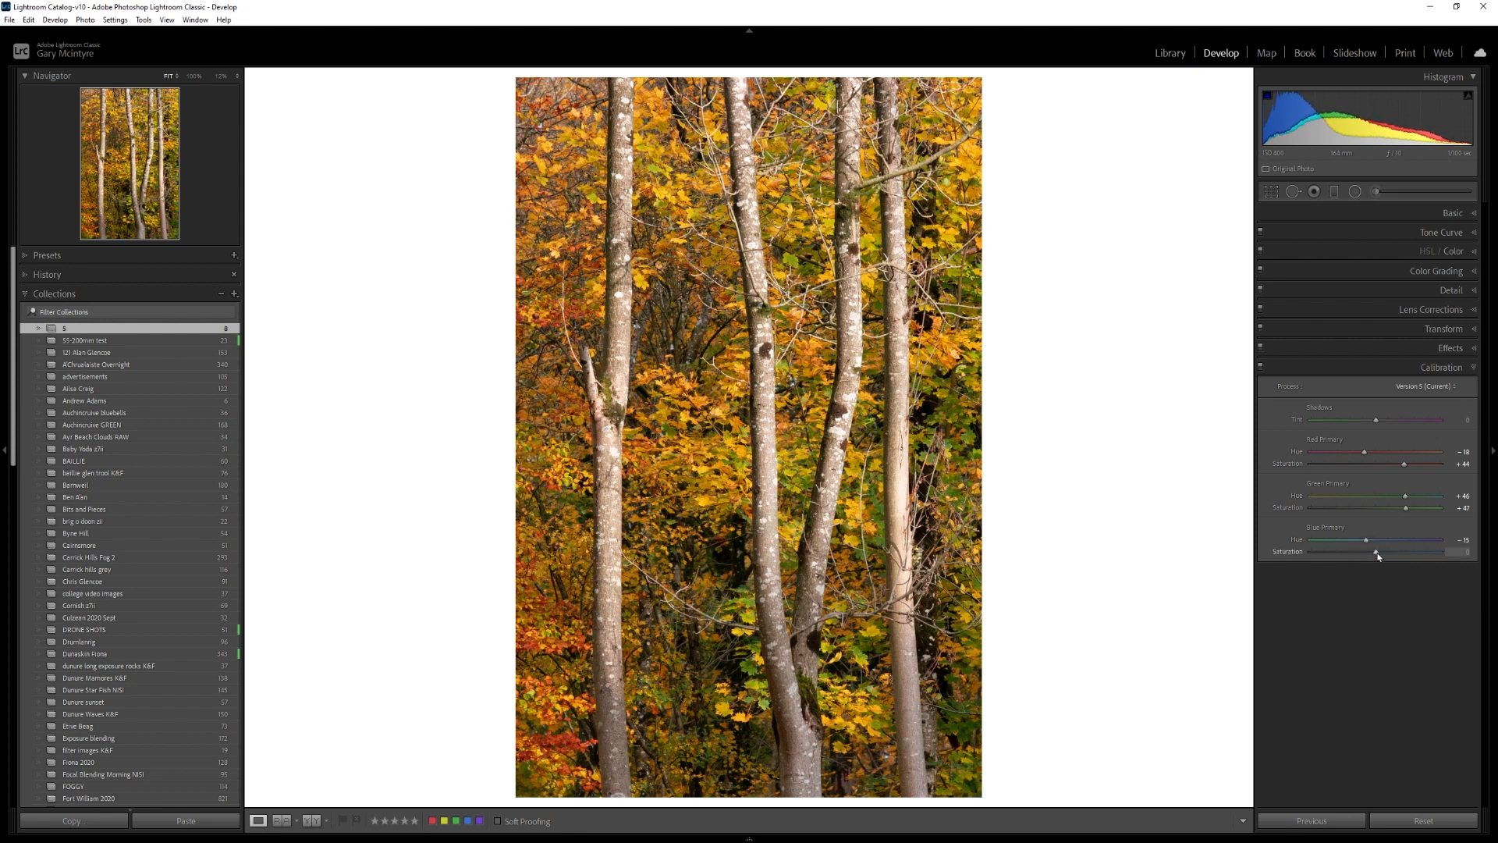
left_click_drag(1386, 556, 1391, 556)
left_click_drag(1365, 422, 1309, 421)
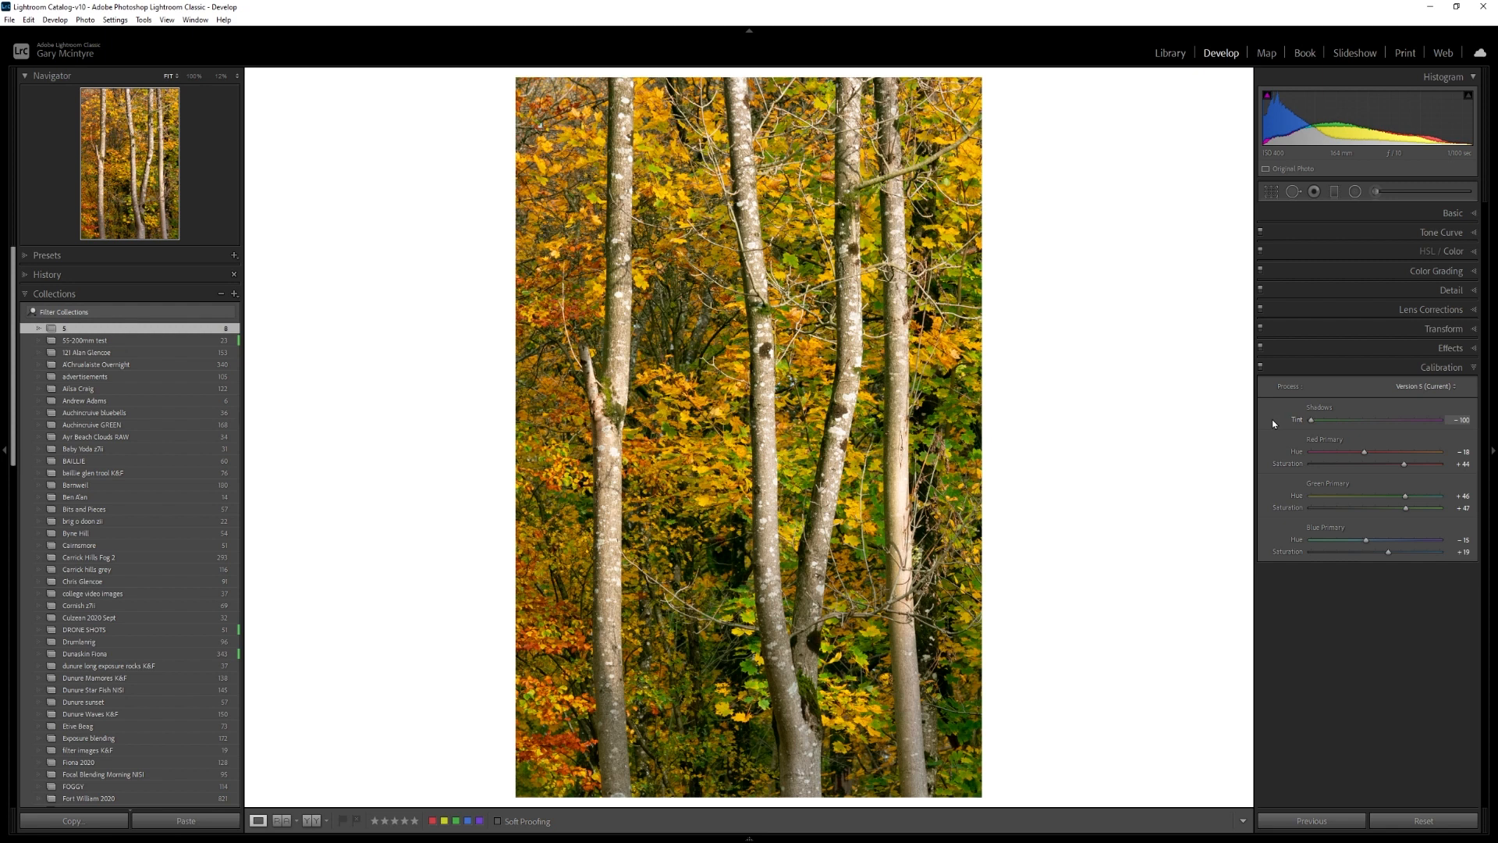
left_click_drag(1321, 429, 1428, 440)
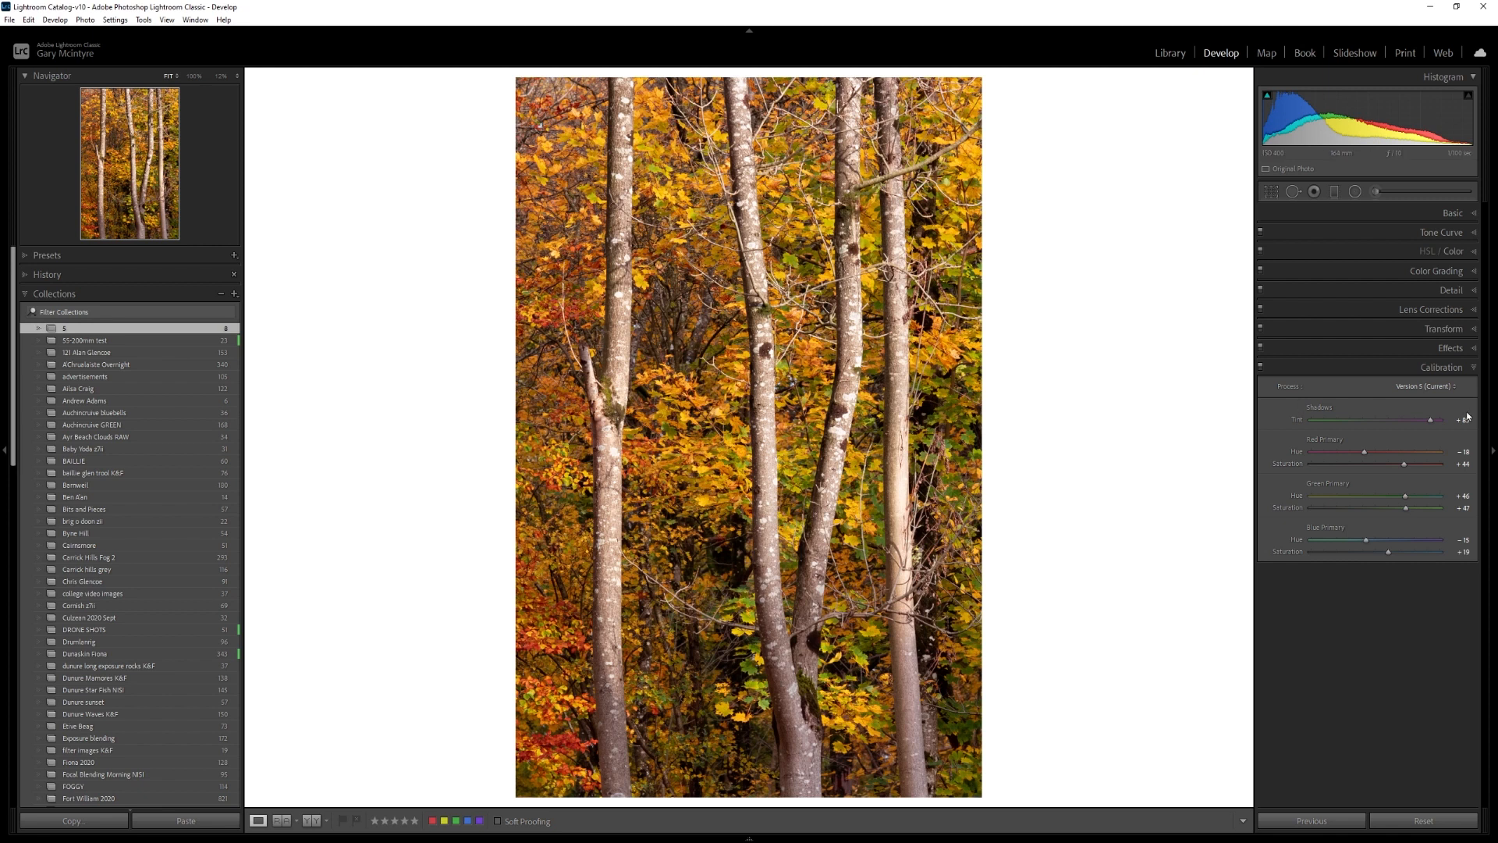
left_click_drag(1432, 425, 1394, 421)
- Darken the woodland photo's tones with Highlights at -41, Shadows at -52 and Whites at -29
left_click(1472, 214)
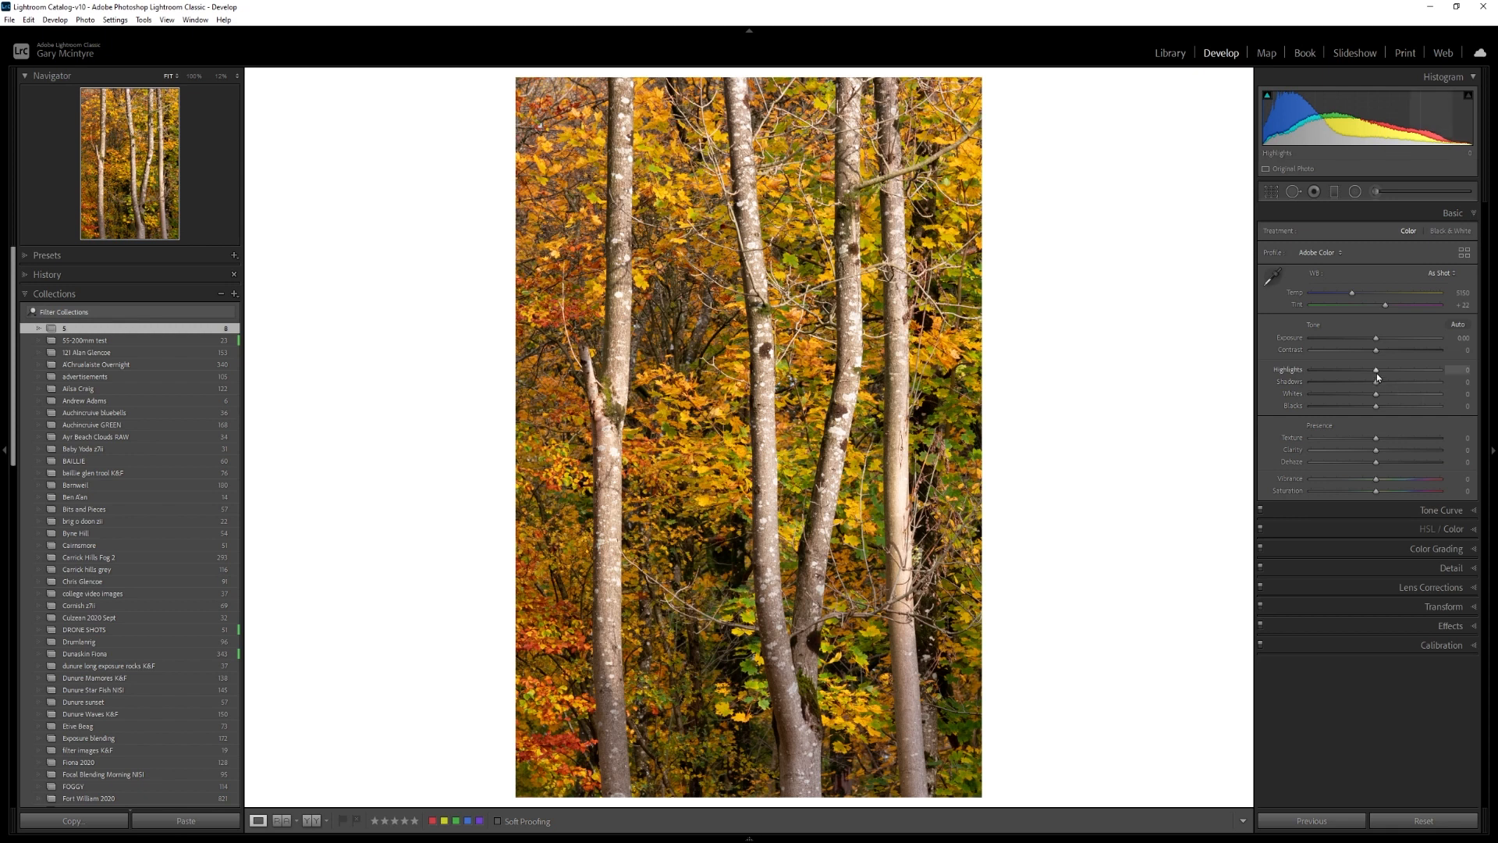
left_click_drag(1376, 373, 1353, 373)
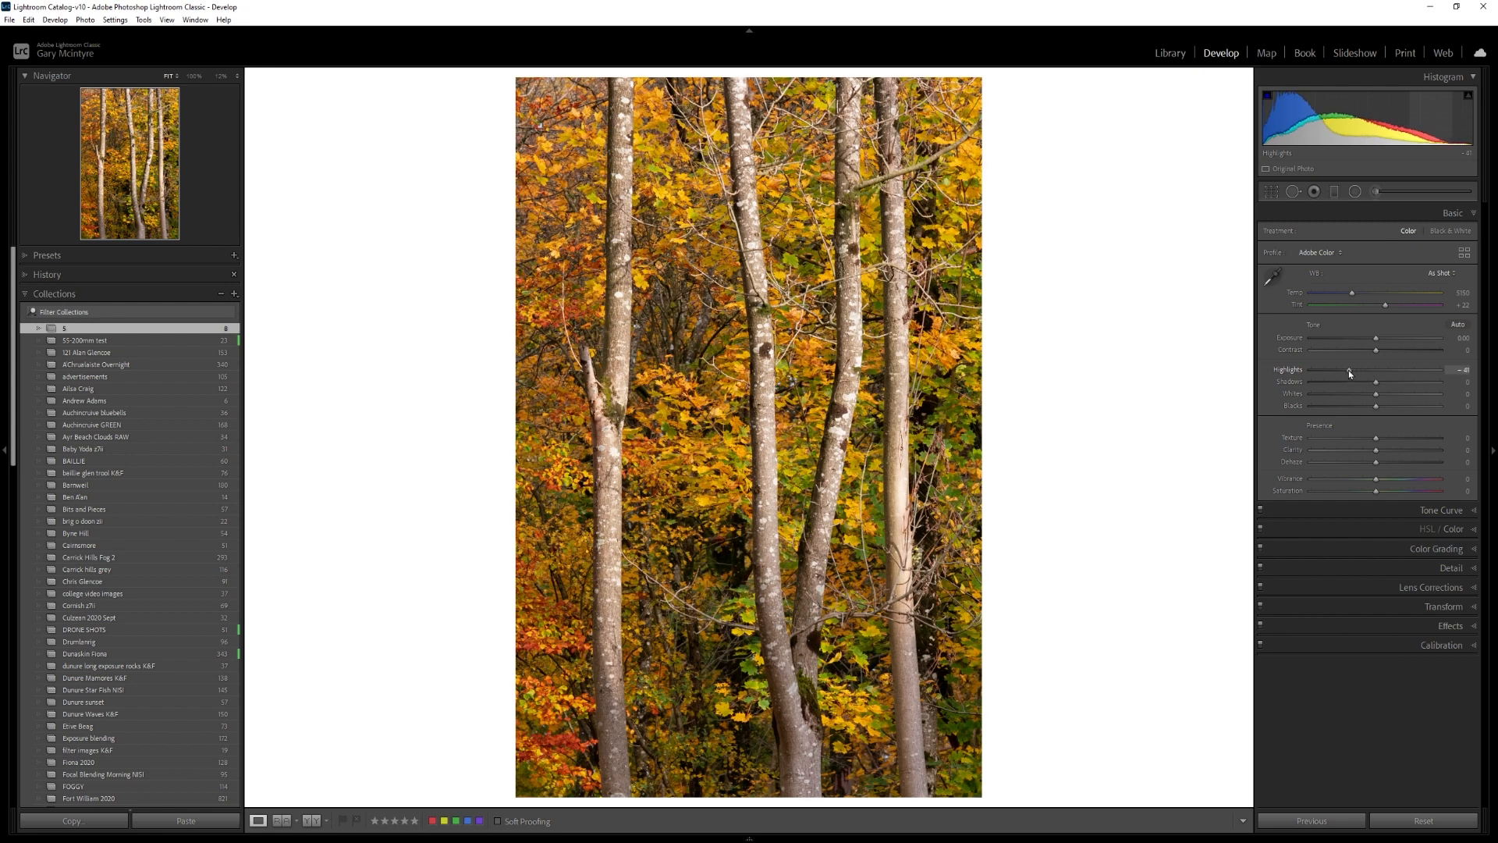
mouse_move(1377, 386)
left_mouse_down()
mouse_move(1343, 383)
mouse_move(1358, 394)
left_mouse_up()
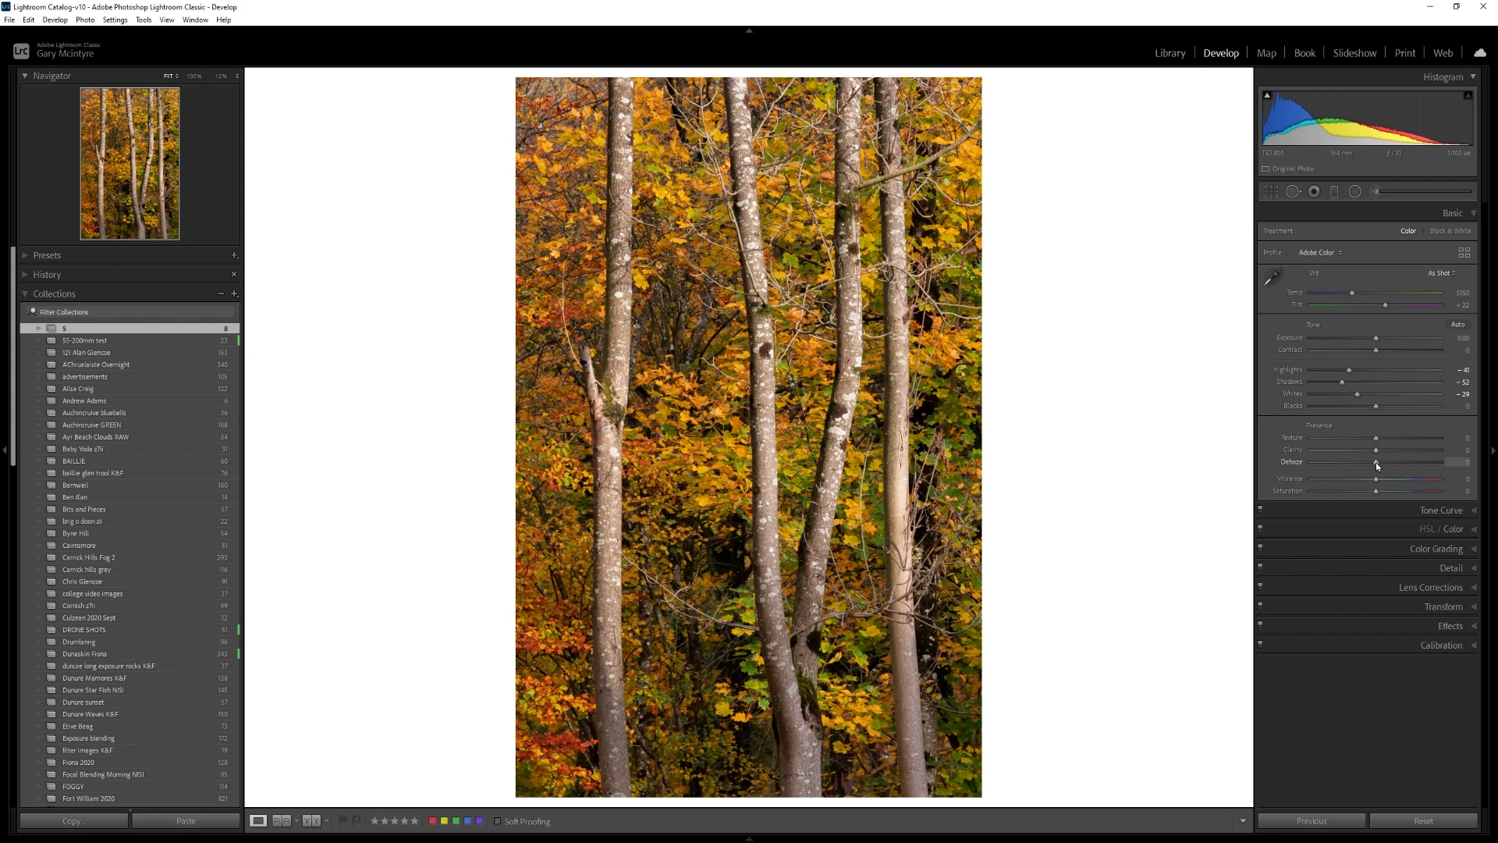
- Set Dehaze to +18, Contrast to +10, Vibrance to +7 and Saturation to -3, with Exposure reset to zero
left_click_drag(1377, 465, 1388, 465)
left_click_drag(1375, 352, 1375, 341)
double_click(1373, 338)
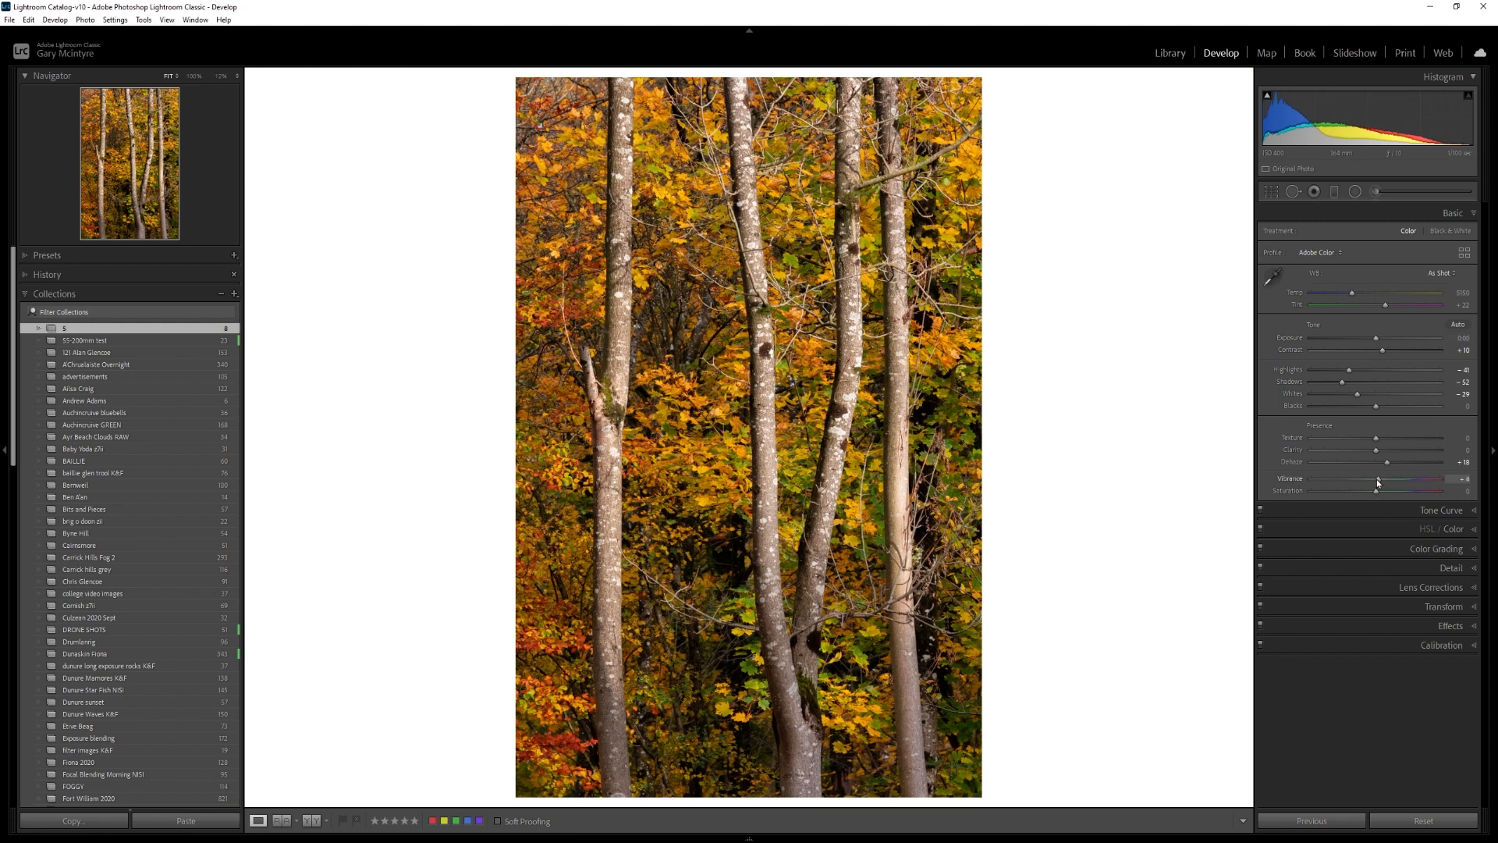
left_click_drag(1375, 491, 1374, 493)
- In a side-by-side before and after view, reset the Calibration shadows tint, the red and green primaries, and the blue primary hue to zero
left_click(312, 821)
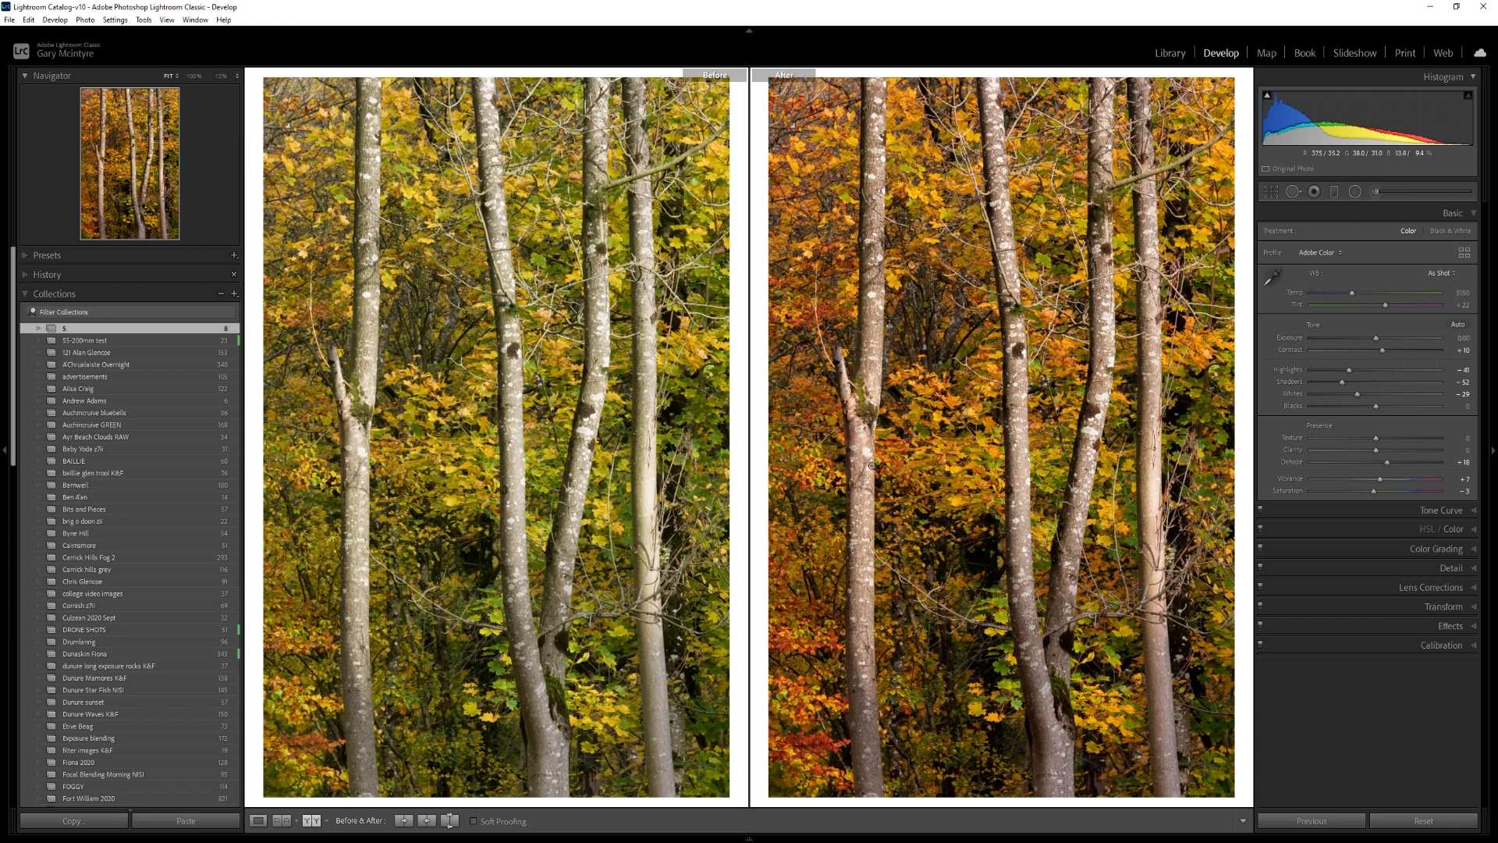
left_click(1474, 647)
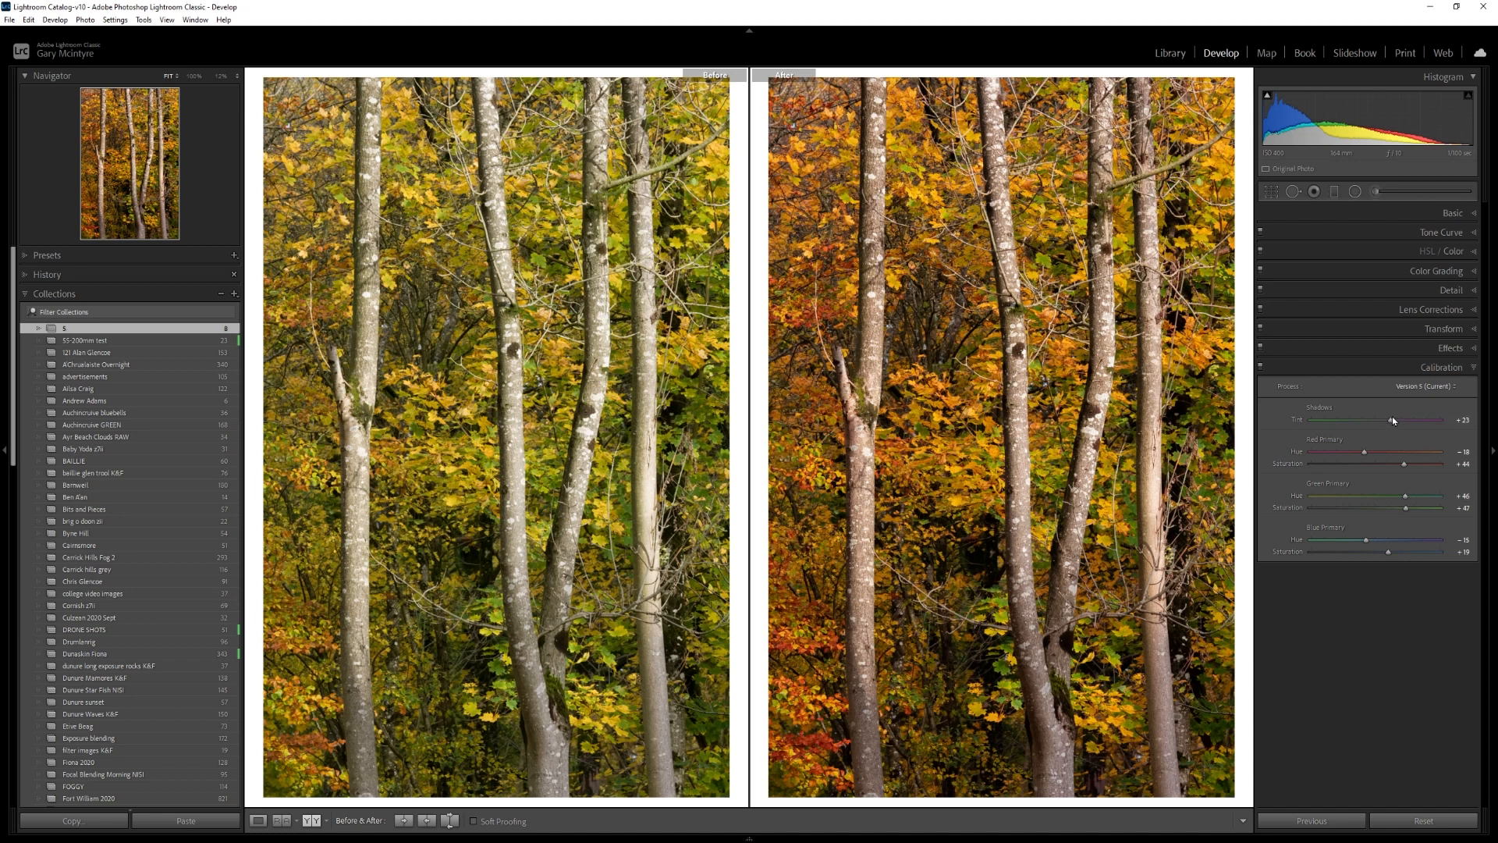
double_click(1391, 420)
double_click(1371, 451)
double_click(1401, 465)
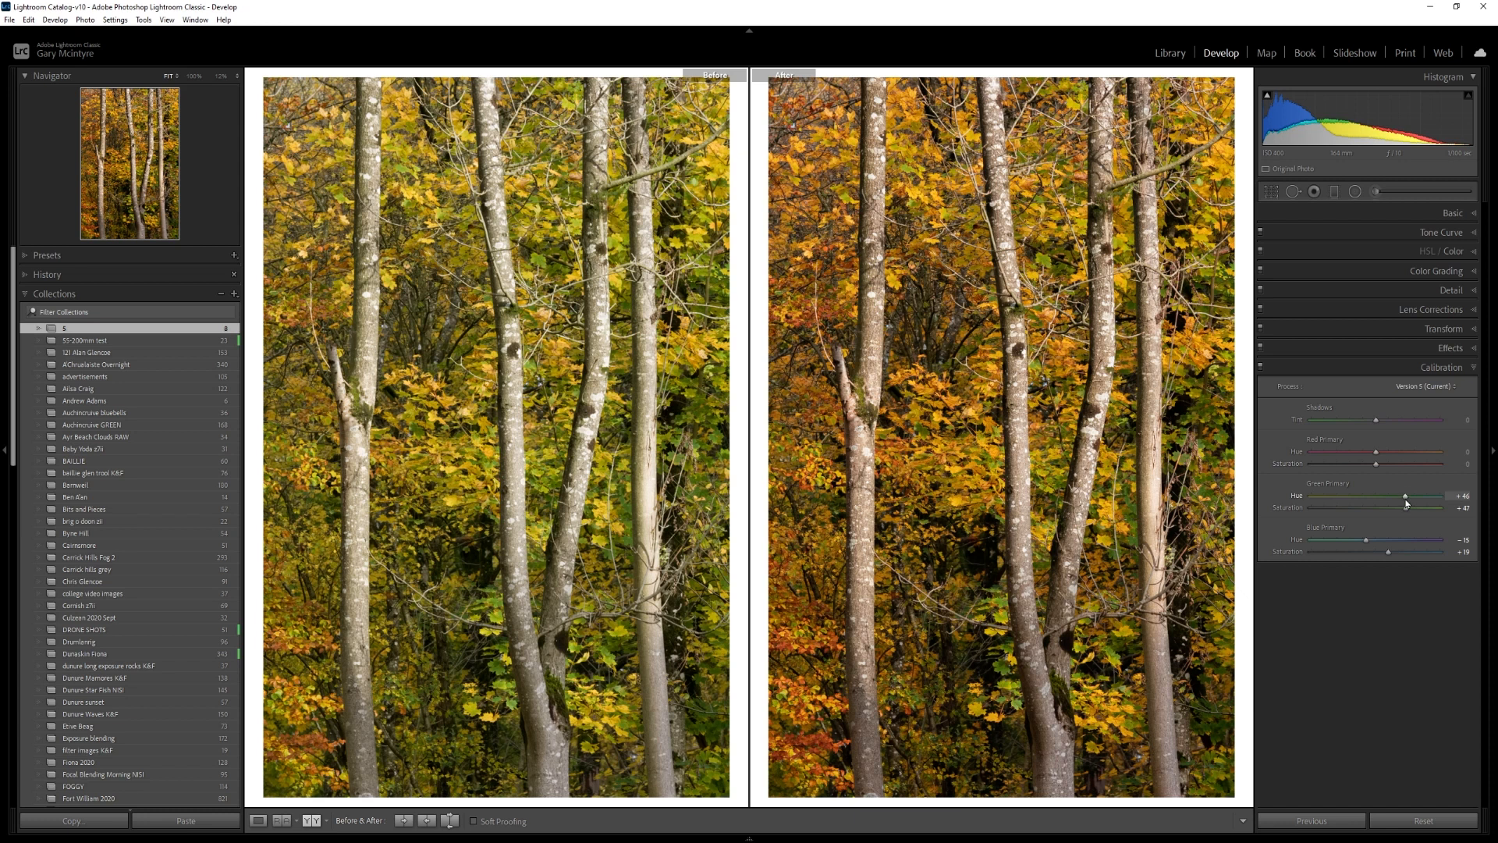
double_click(1402, 495)
double_click(1394, 508)
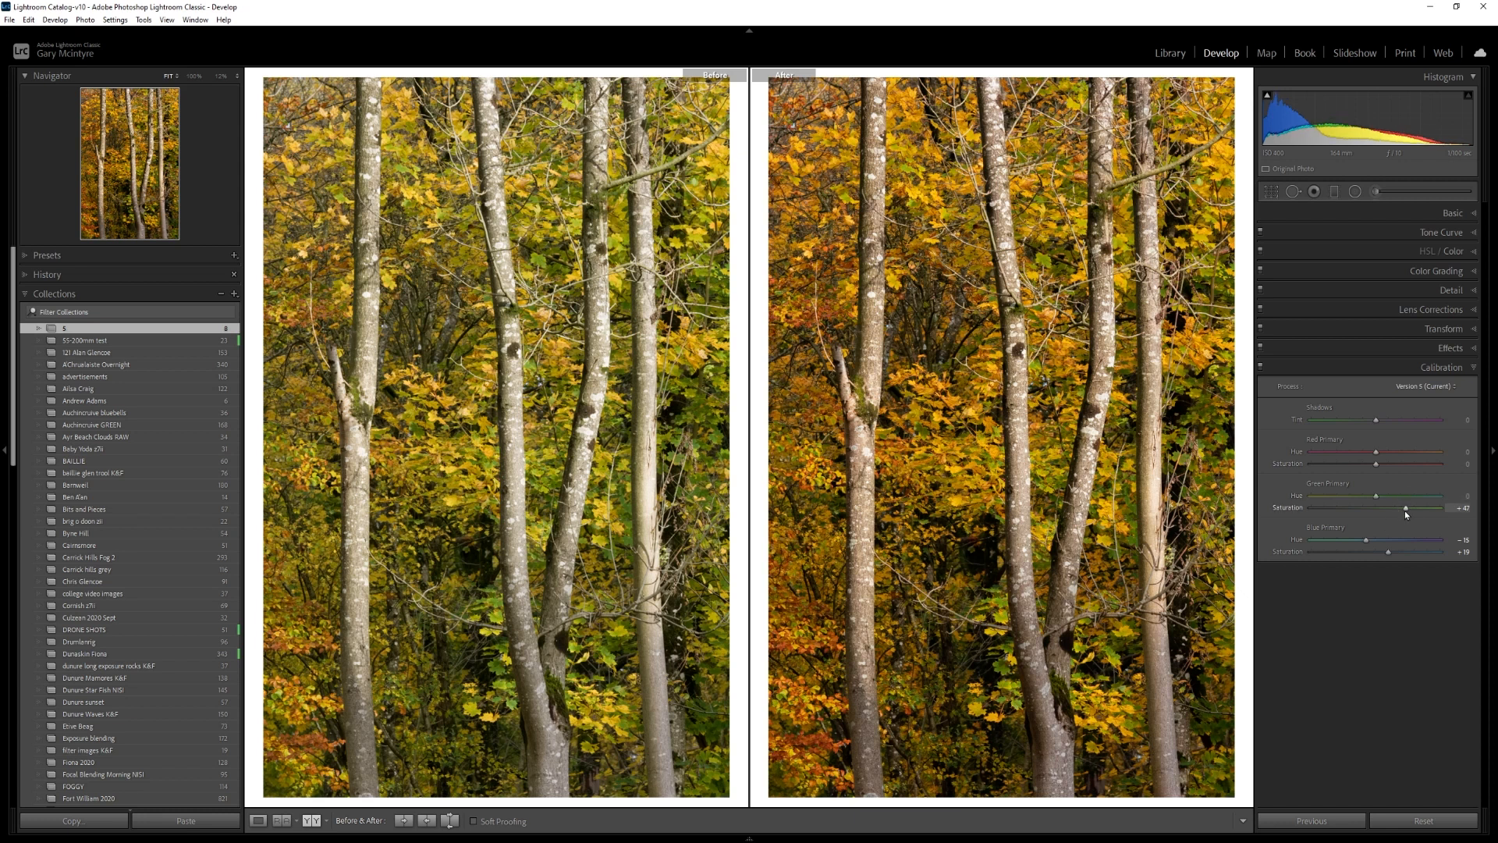
double_click(1369, 540)
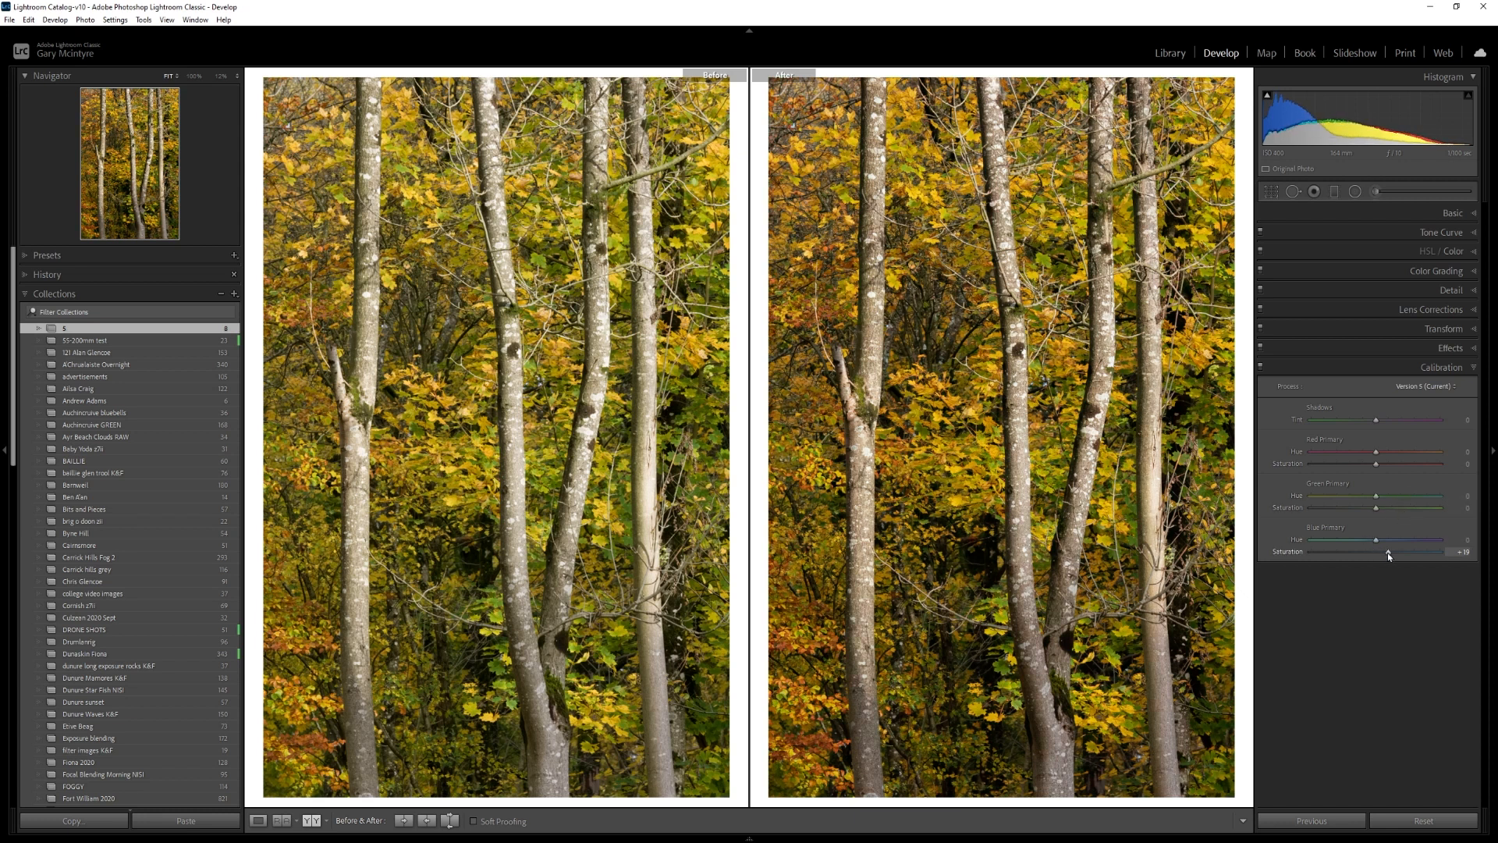